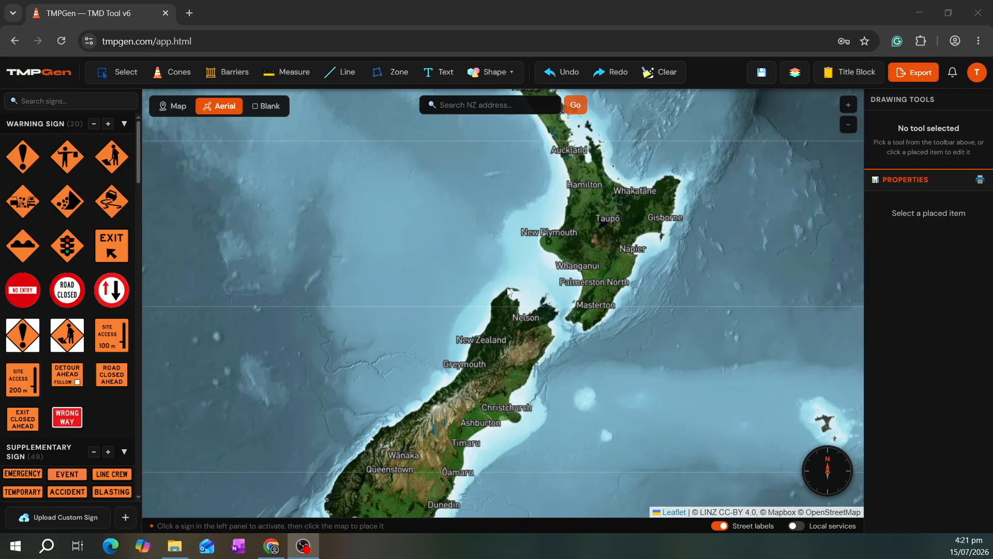
- Find Pātaka Road in Hilltop, Taupō, on the aerial map and show its intersection with Mere Rd close up
click(574, 314)
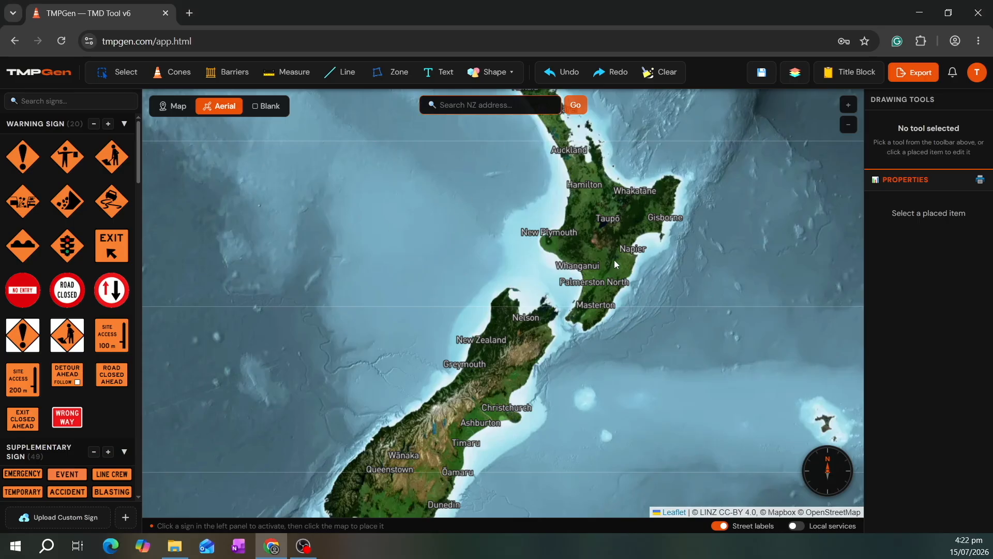
text(Pataka Rd)
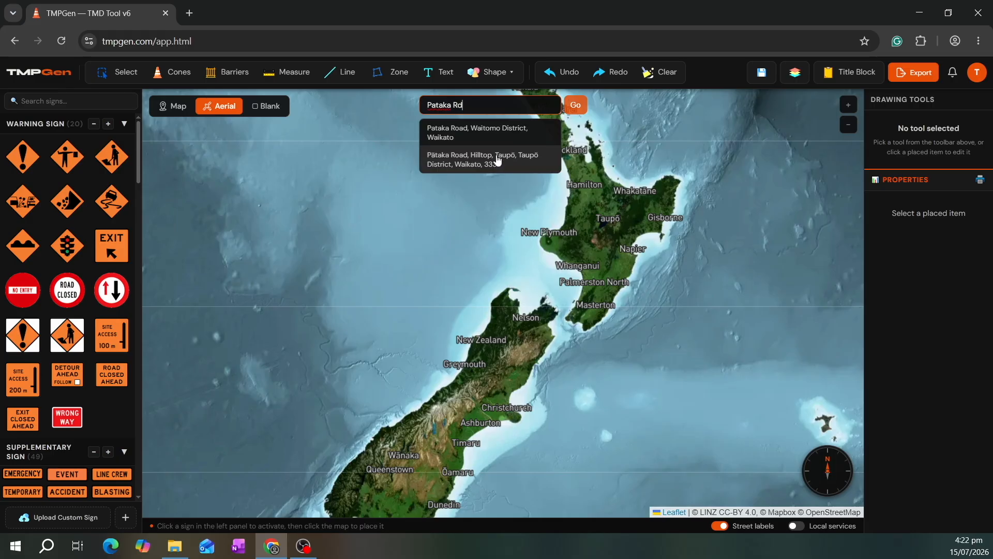
click(508, 165)
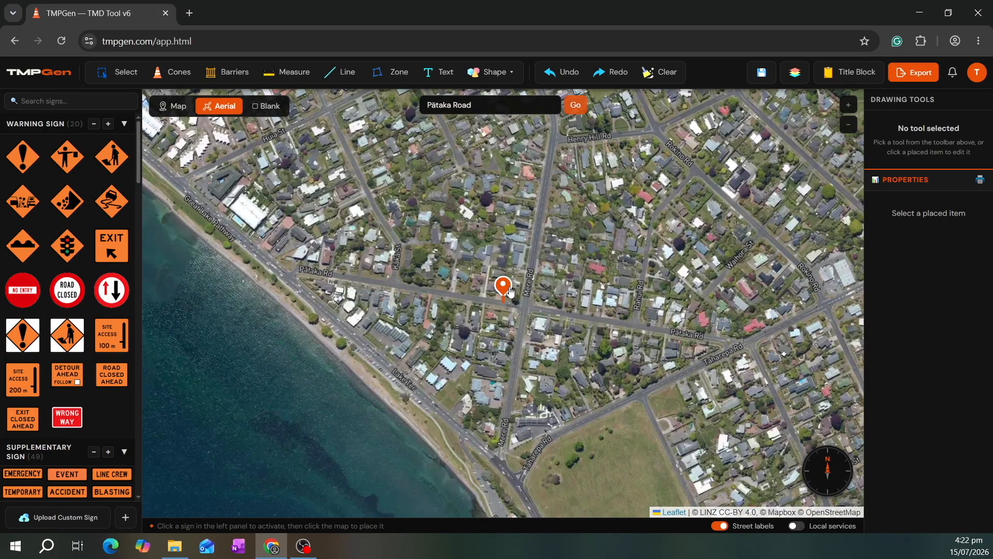
key(Escape)
scroll(499, 290, up, 3)
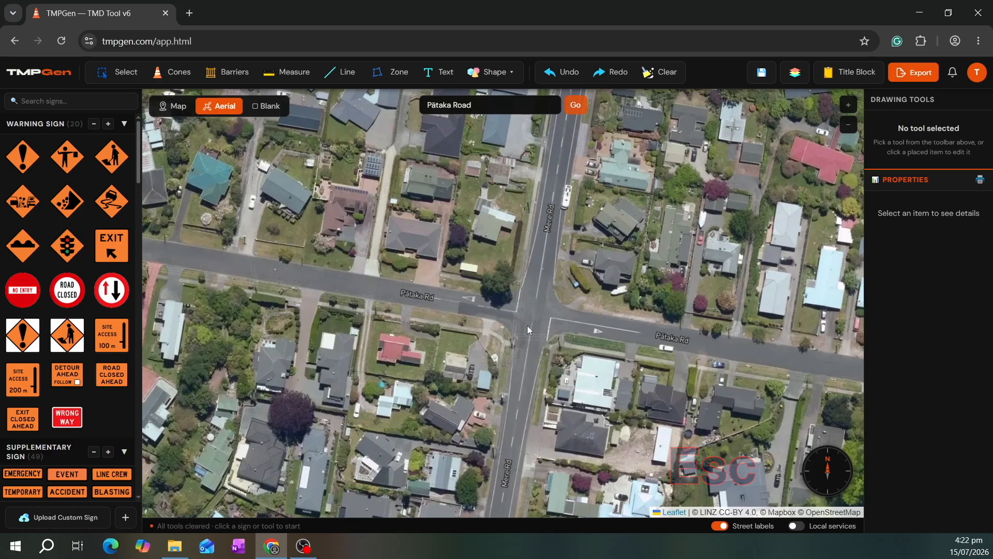
scroll(526, 324, up, 2)
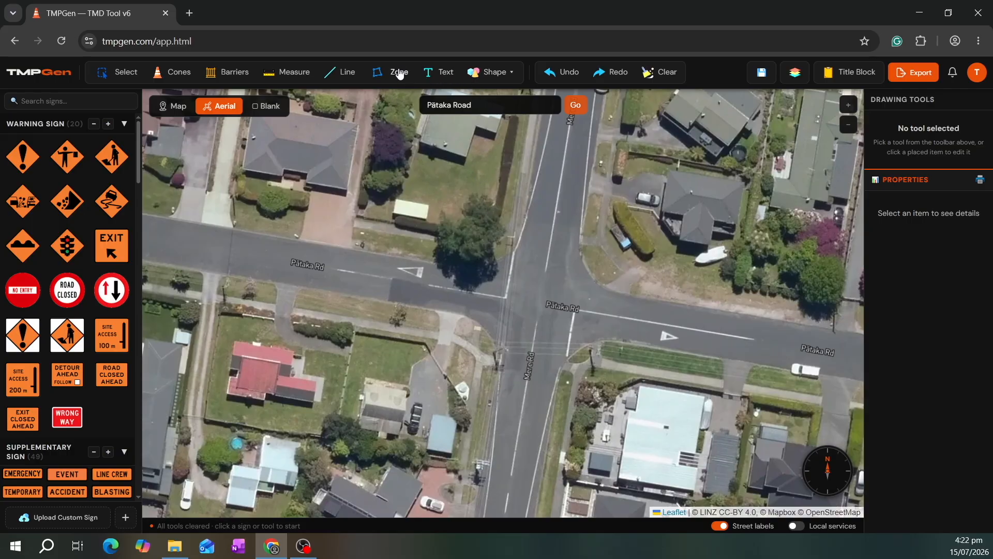
- Start a solid green zone on Pātaka Rd west of Mere Rd, with a 7 m first edge running from the verge into the road
click(506, 75)
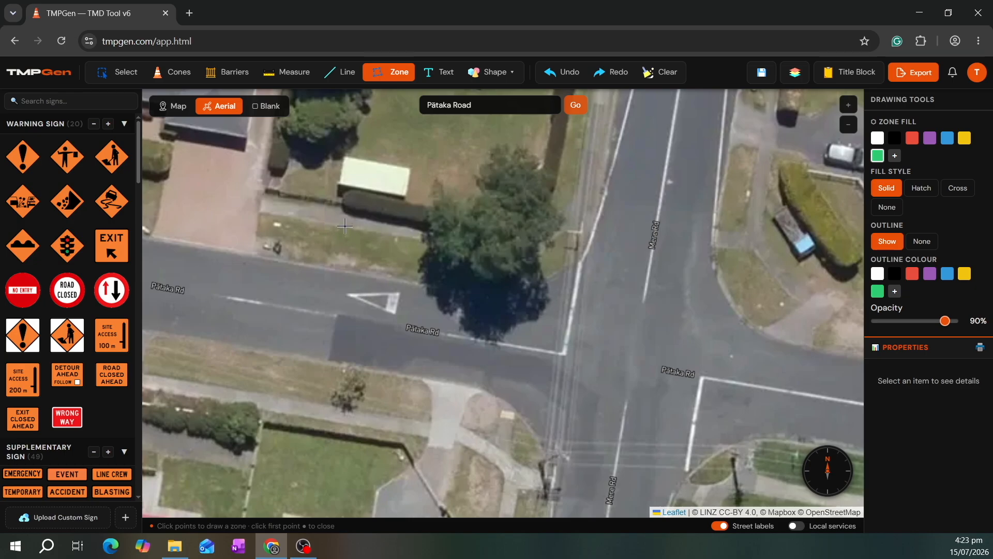
click(344, 223)
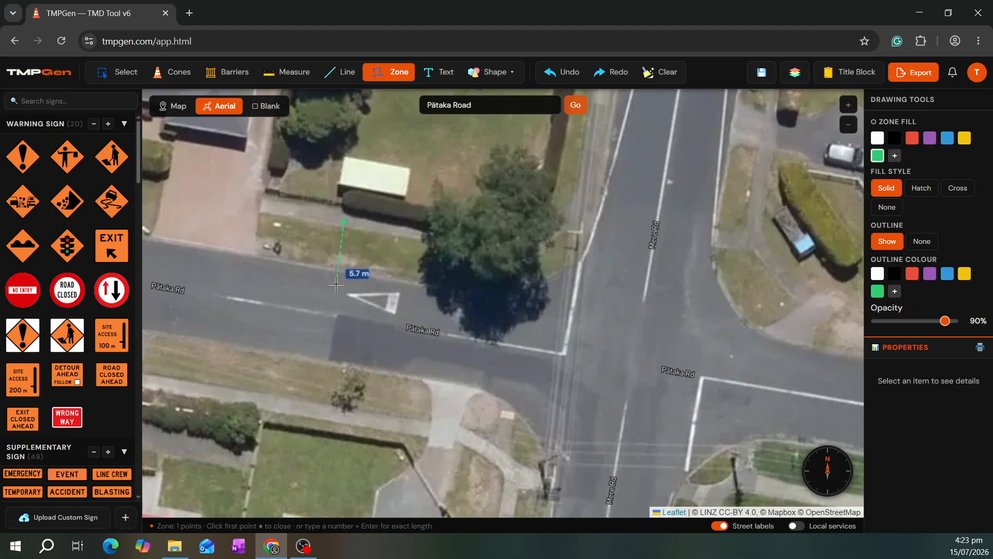
text(10)
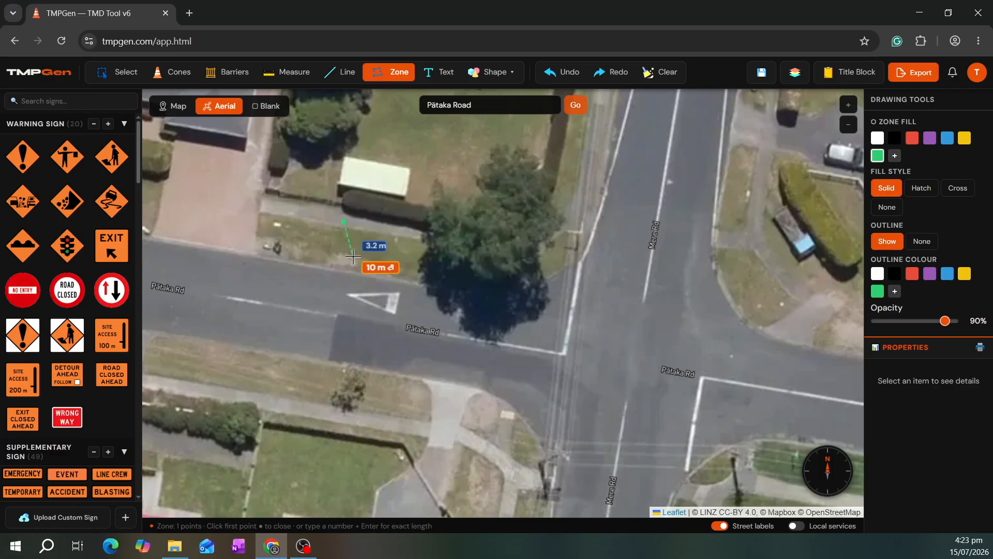
key(Return)
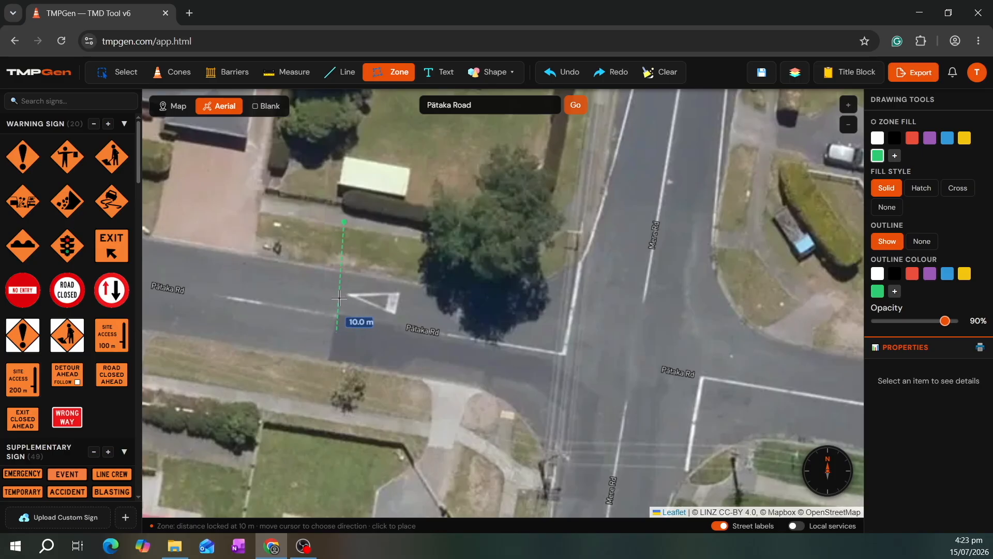
text(7)
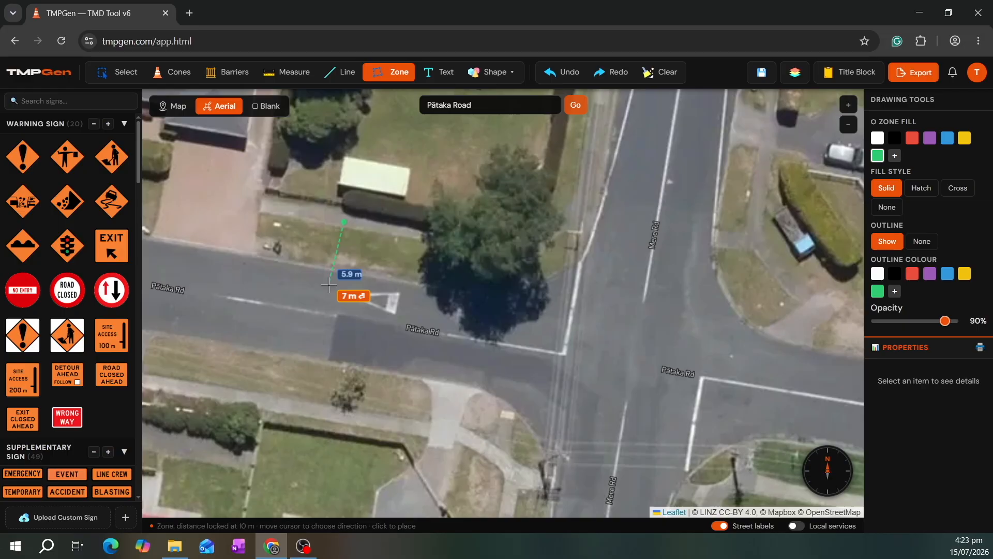
key(Return)
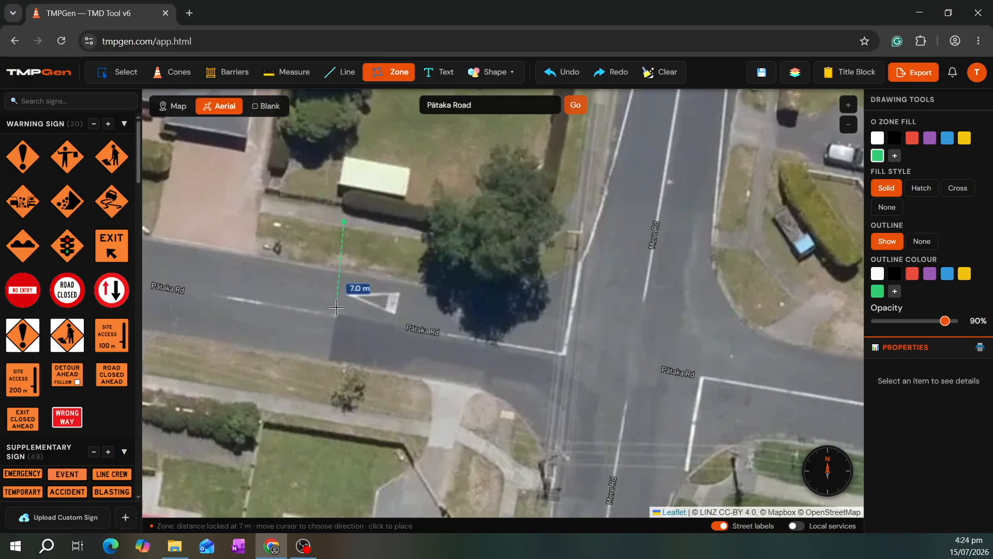
click(331, 305)
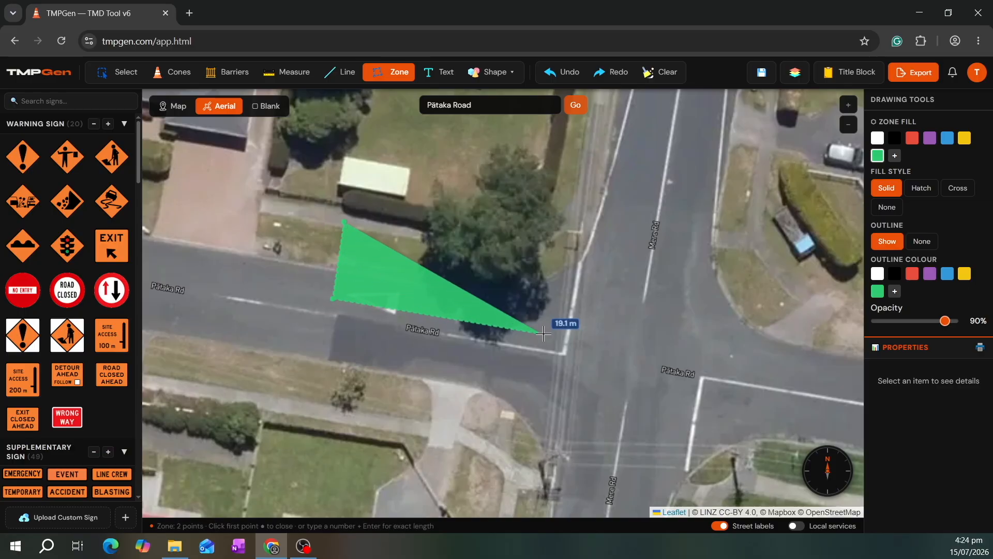
- Complete the zone as a closed six-vertex L-shape along Pātaka Rd and around the corner up Mere Rd
key(shift)
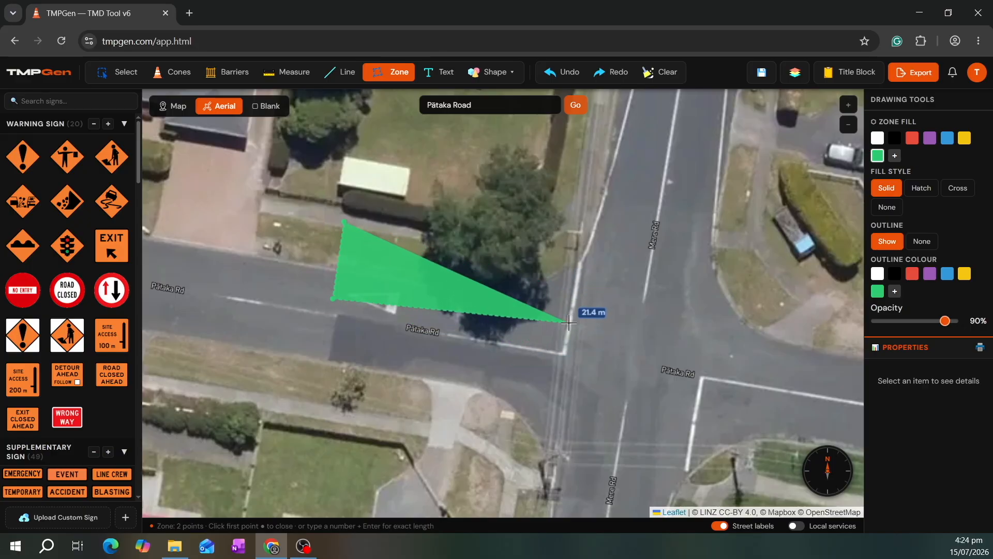
click(608, 338)
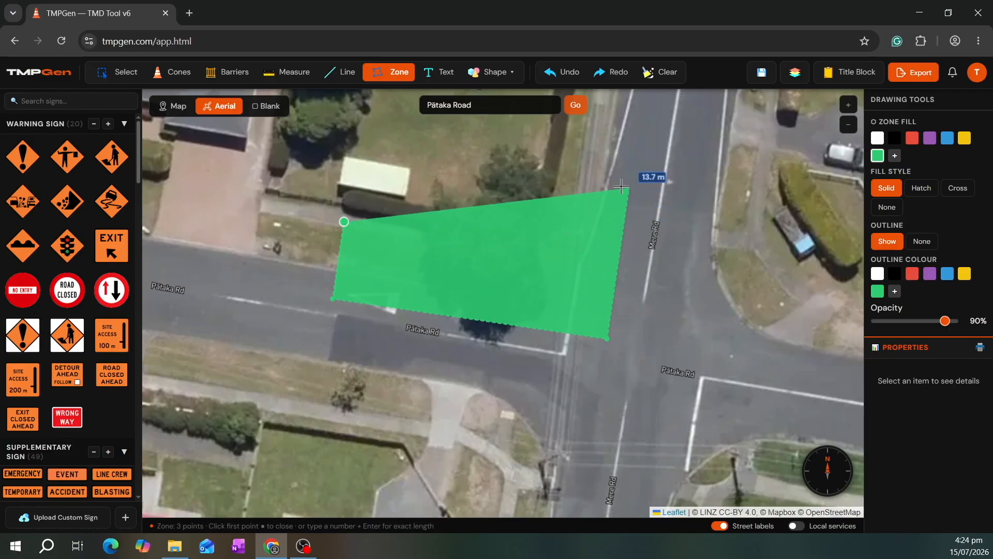
click(630, 170)
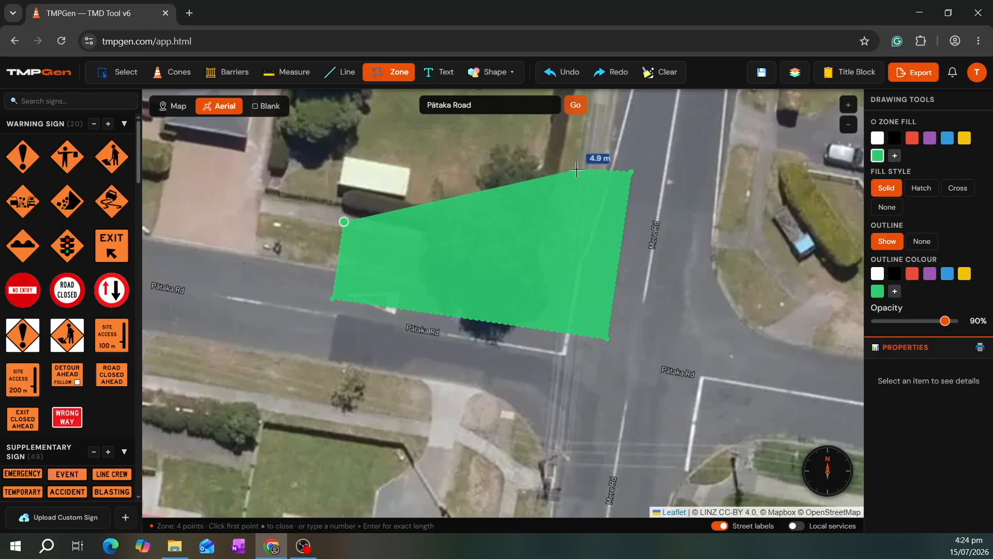
click(577, 169)
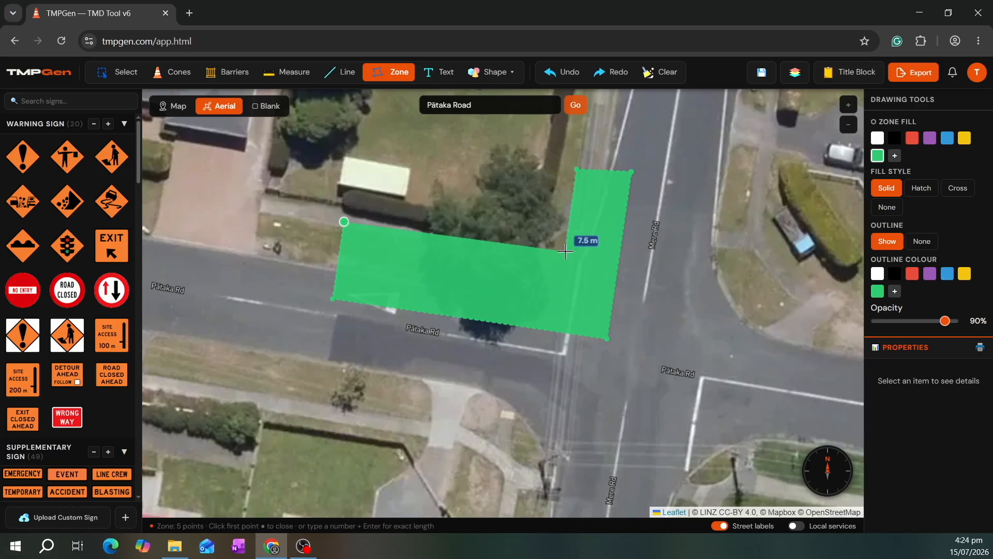
click(564, 249)
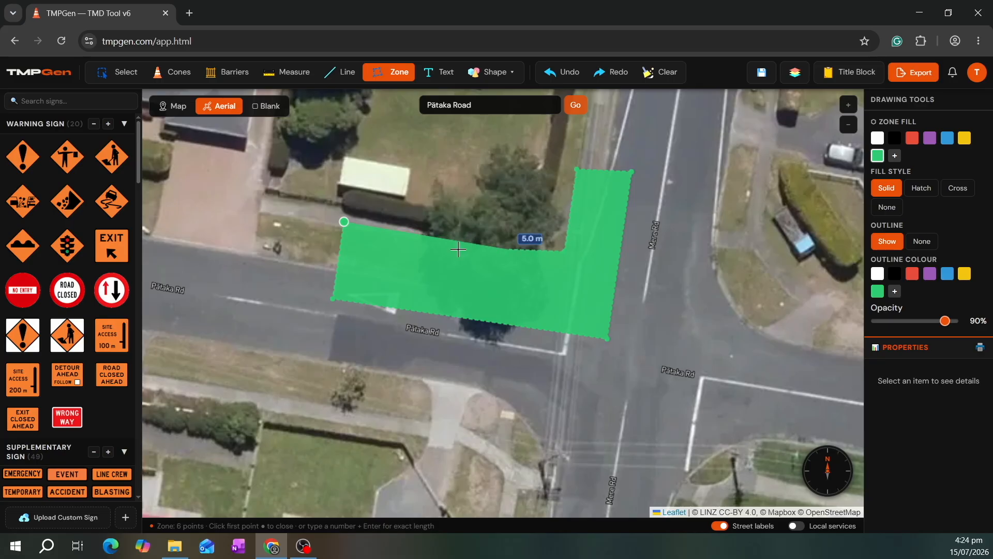
click(345, 221)
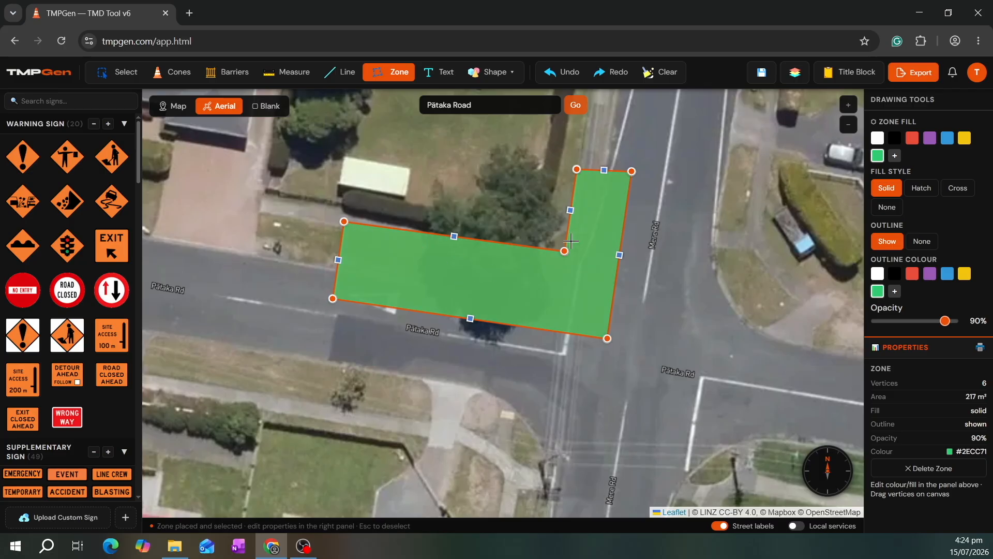
key(Escape)
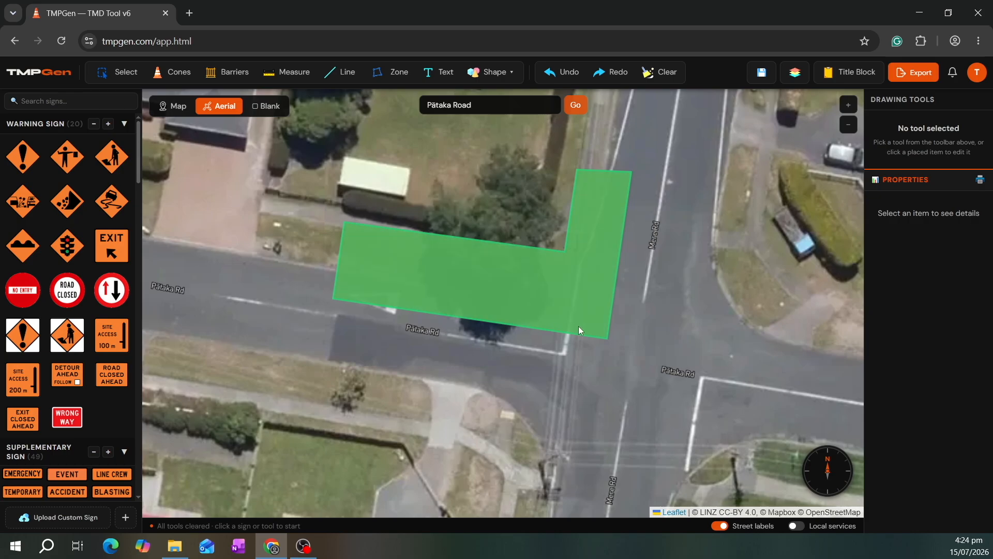
- Break the outline of the L-shaped zone into separate selectable sides
click(453, 277)
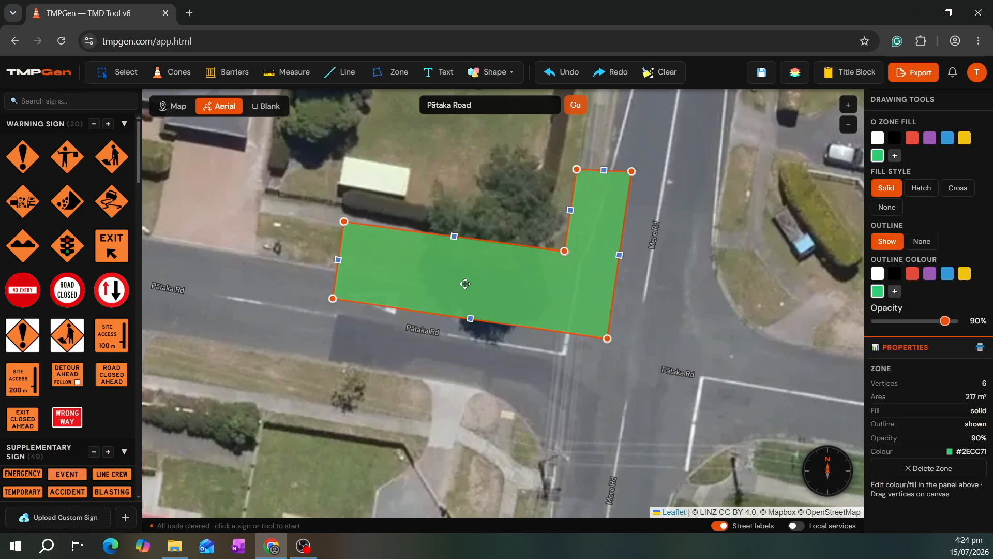
right_click(543, 299)
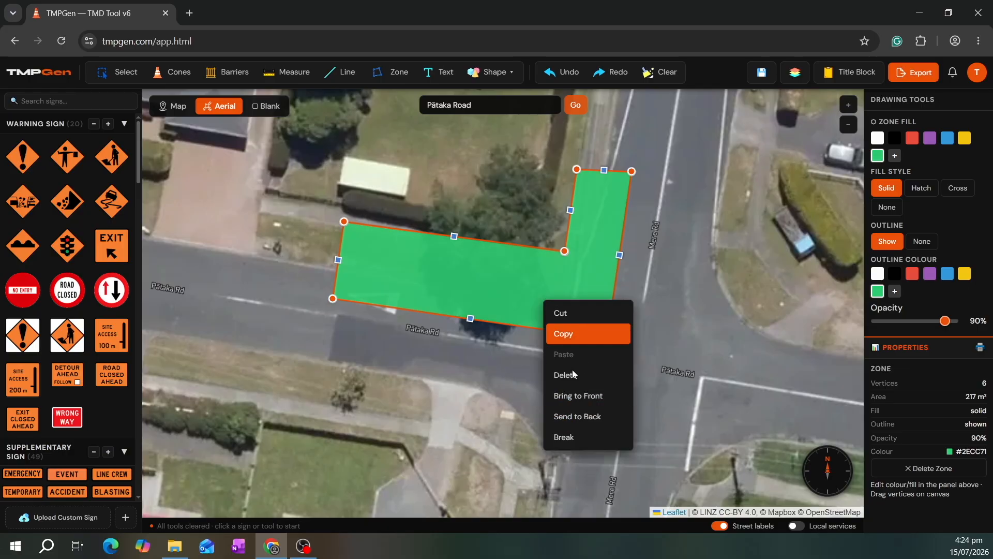
click(577, 439)
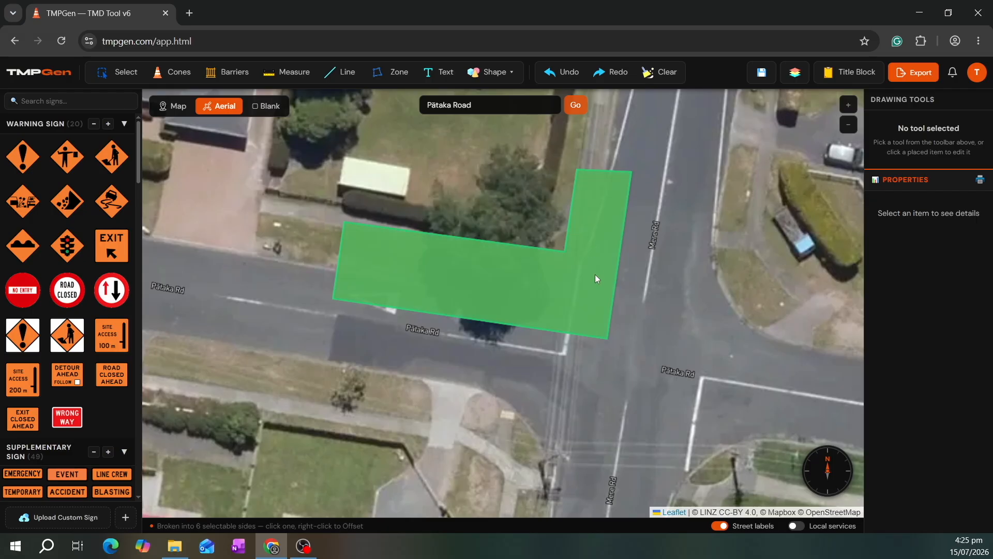
- Join the zone's two long outer sides, along Pātaka Rd and Mere Rd, into a single line
click(503, 322)
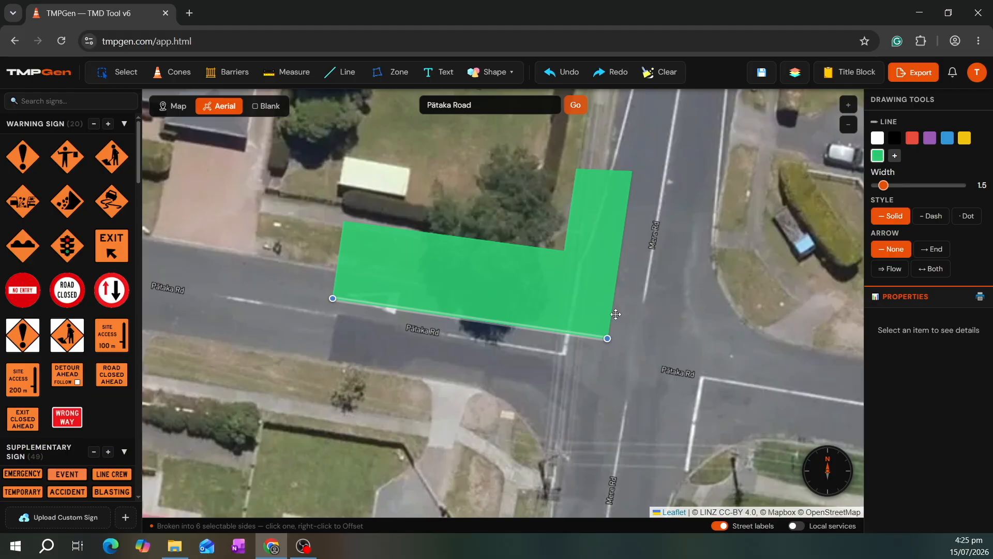
key(shift)
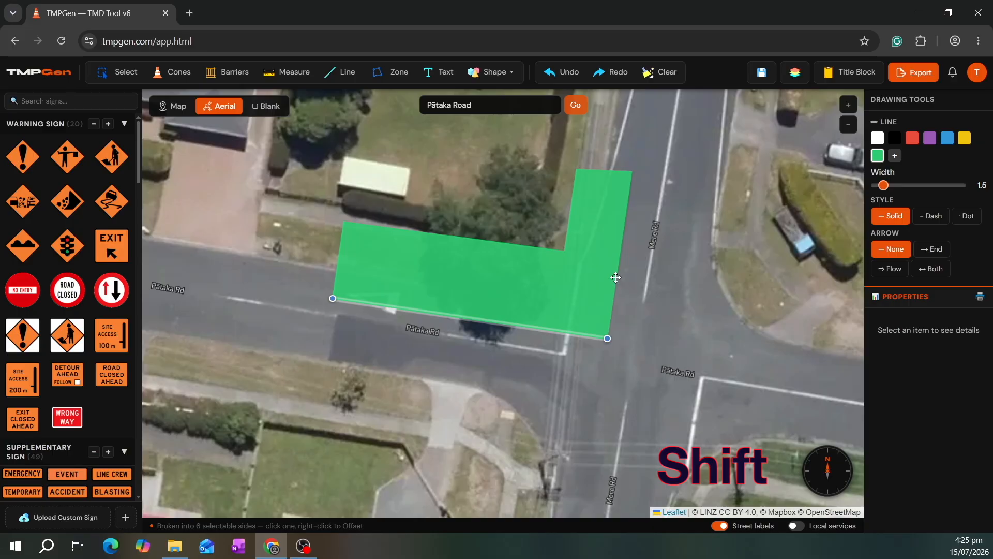
shift+click(615, 277)
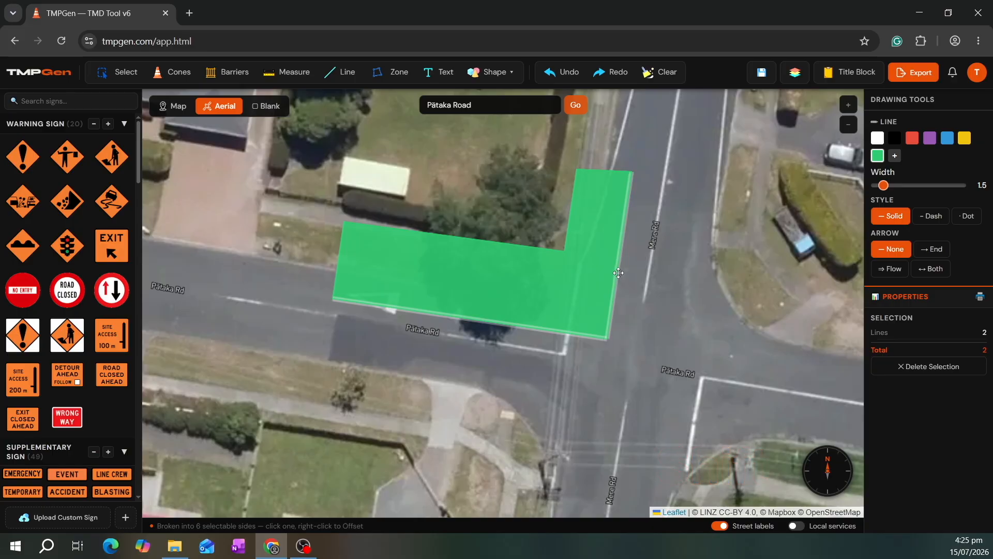
right_click(584, 335)
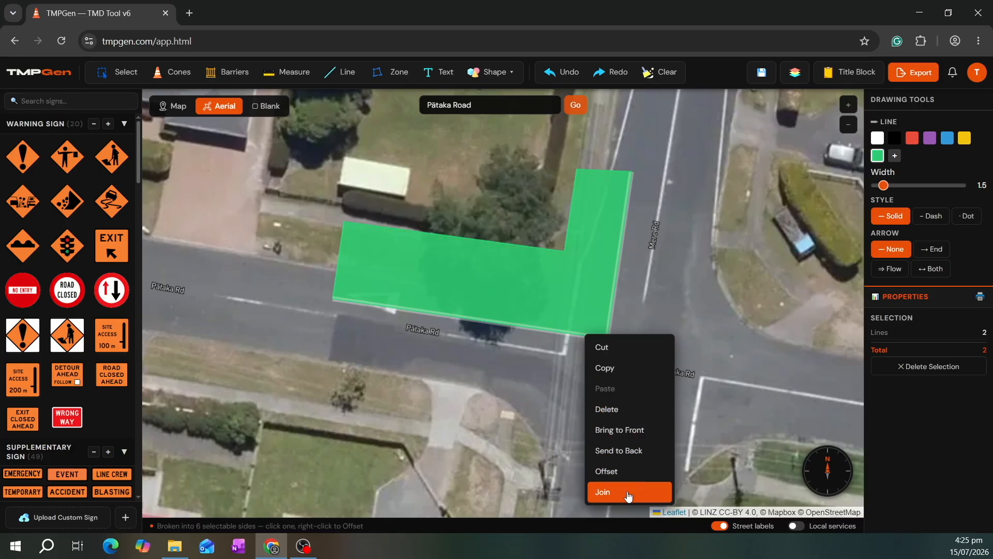
click(611, 494)
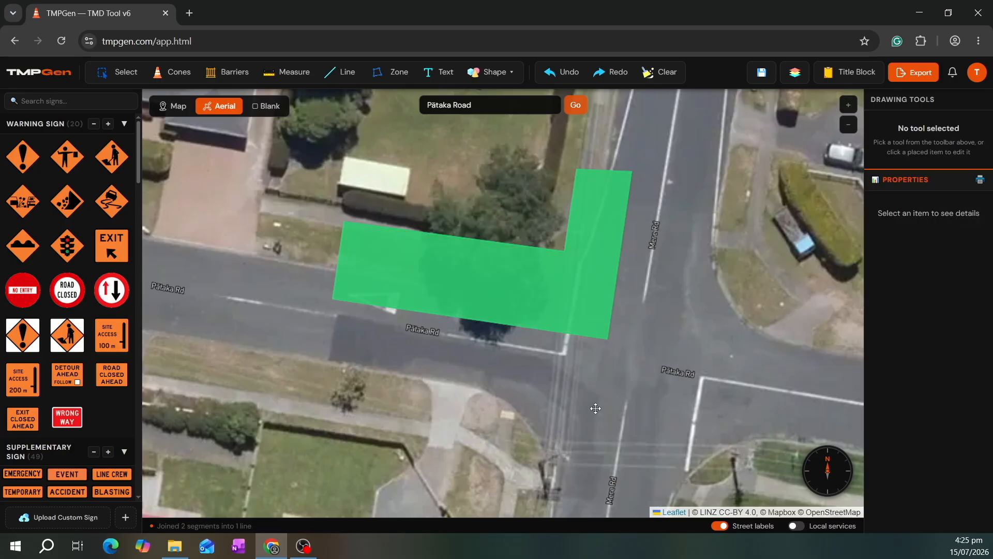
- Offset the joined outer line 1 m outward from the zone into the road and colour the offset line yellow
click(555, 332)
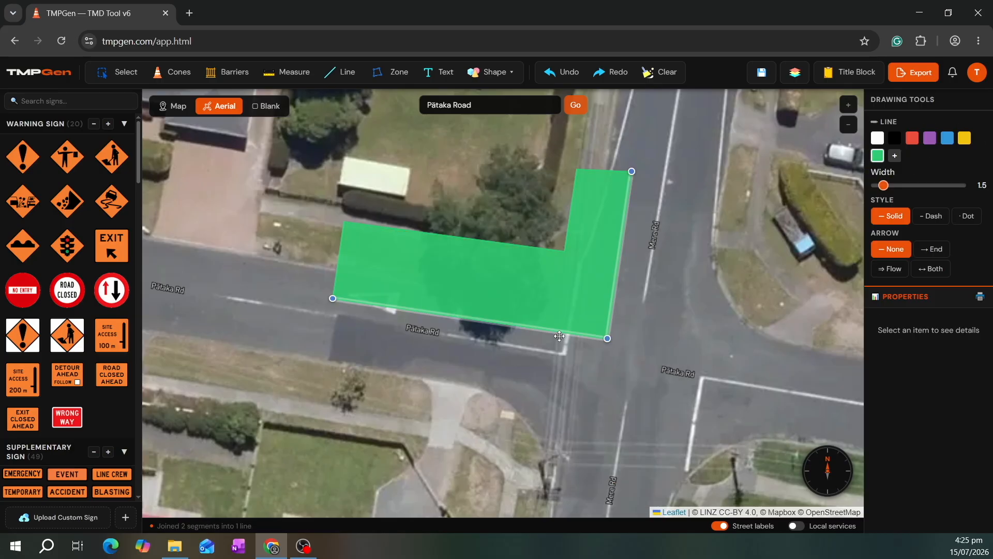
right_click(516, 327)
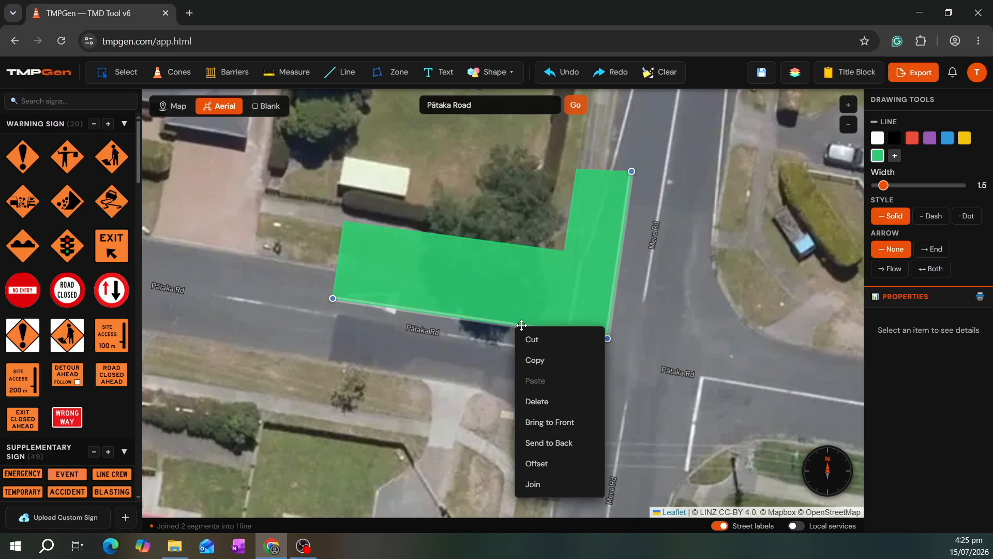
click(543, 463)
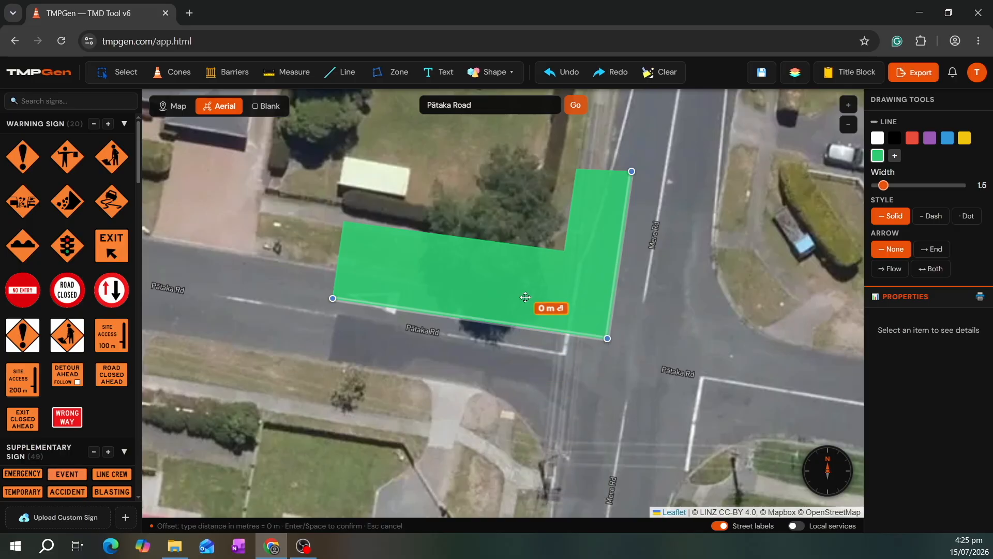
text(1)
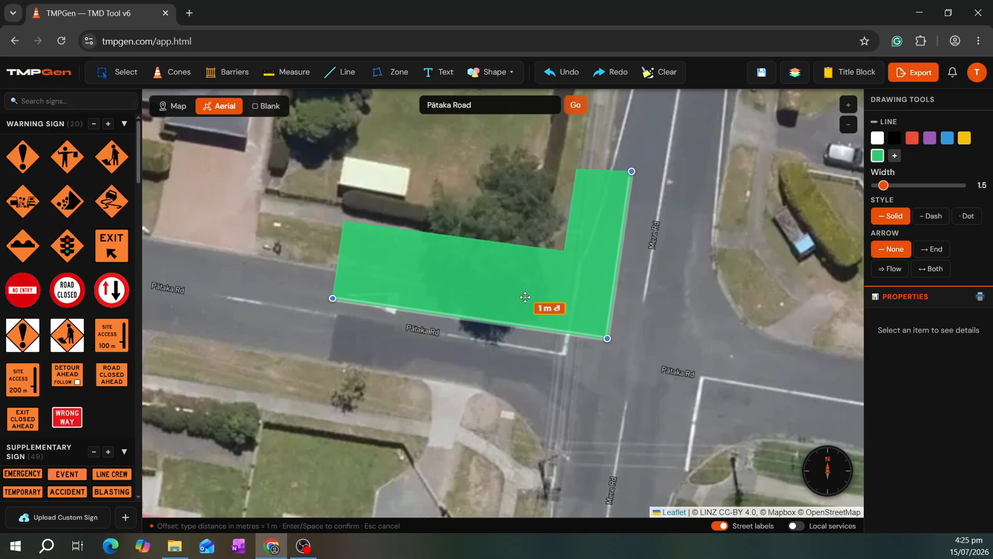
key(Return)
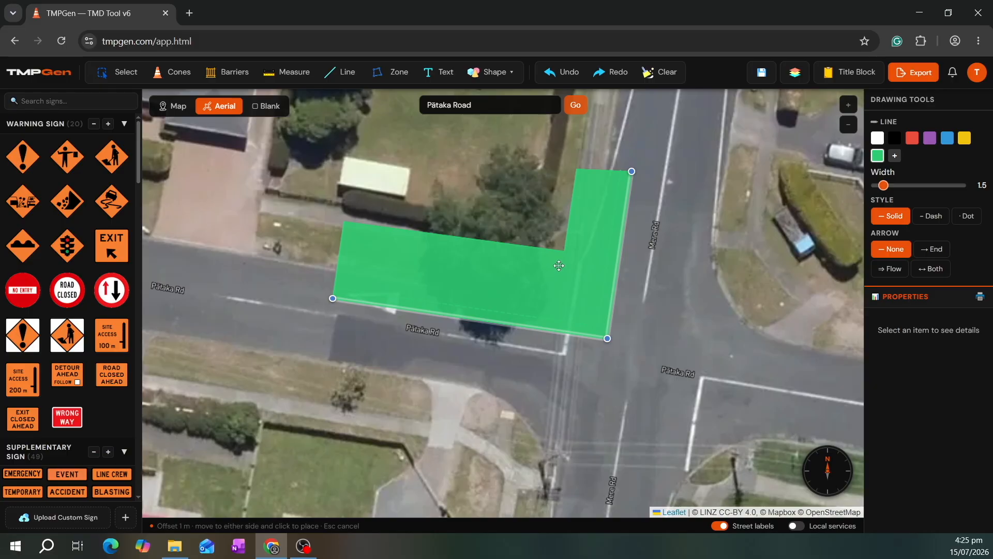
click(567, 354)
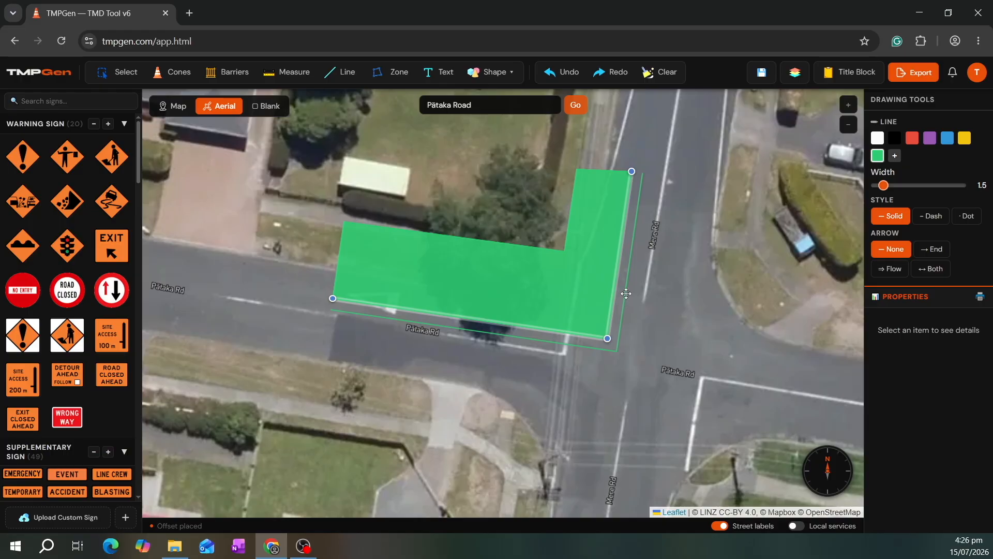
click(625, 293)
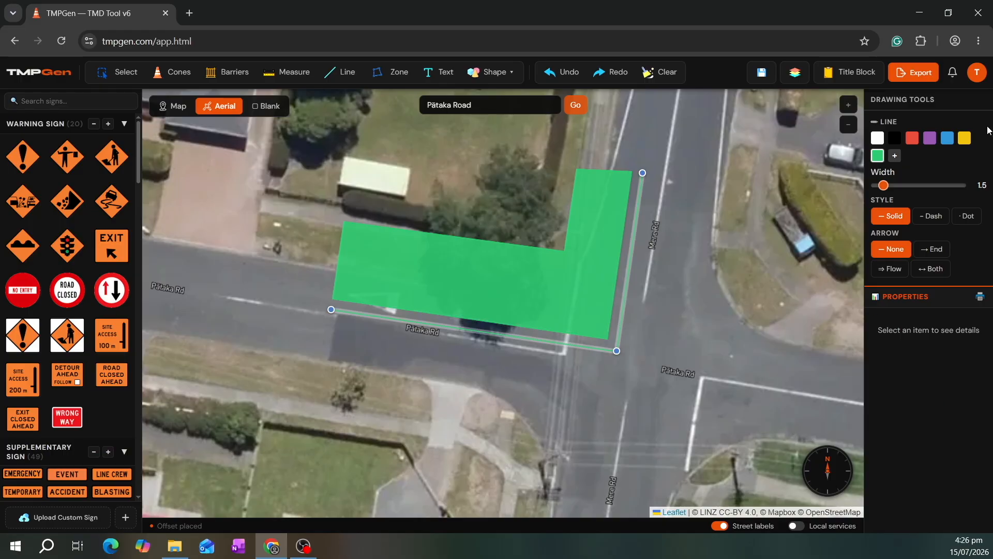
click(967, 143)
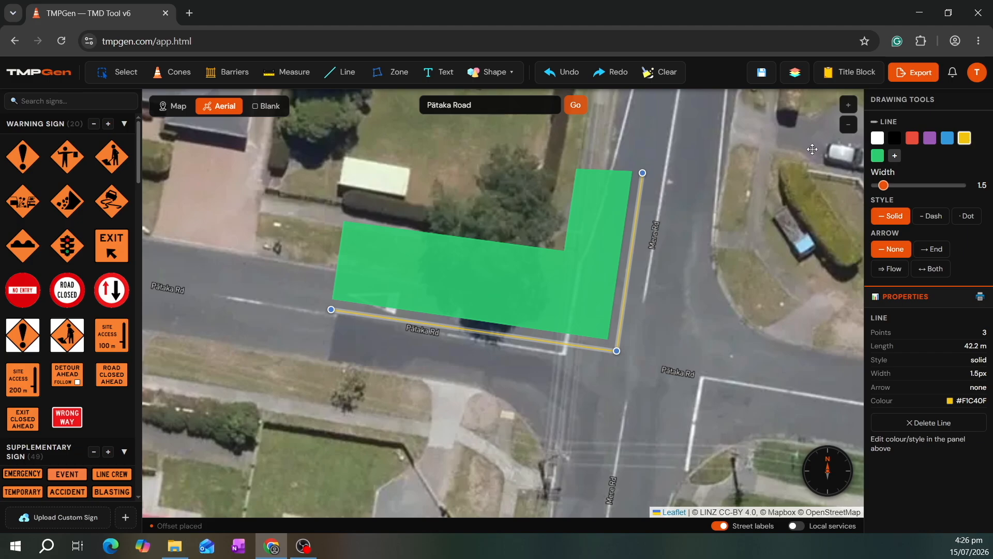
- Start a yellow-filled zone at the green zone's north edge on Mere Rd with a 30 m first side running north along the kerb
drag(762, 121, 665, 248)
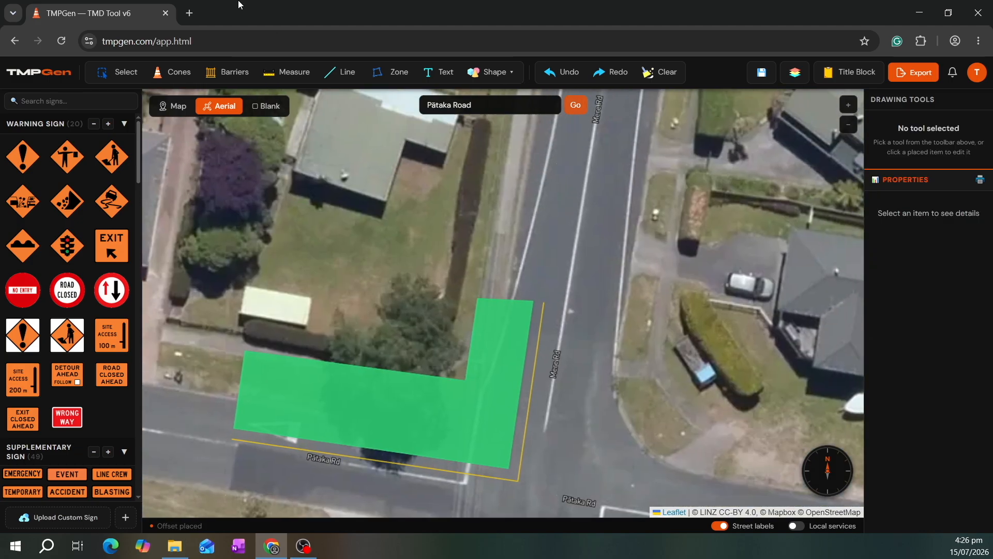
click(385, 76)
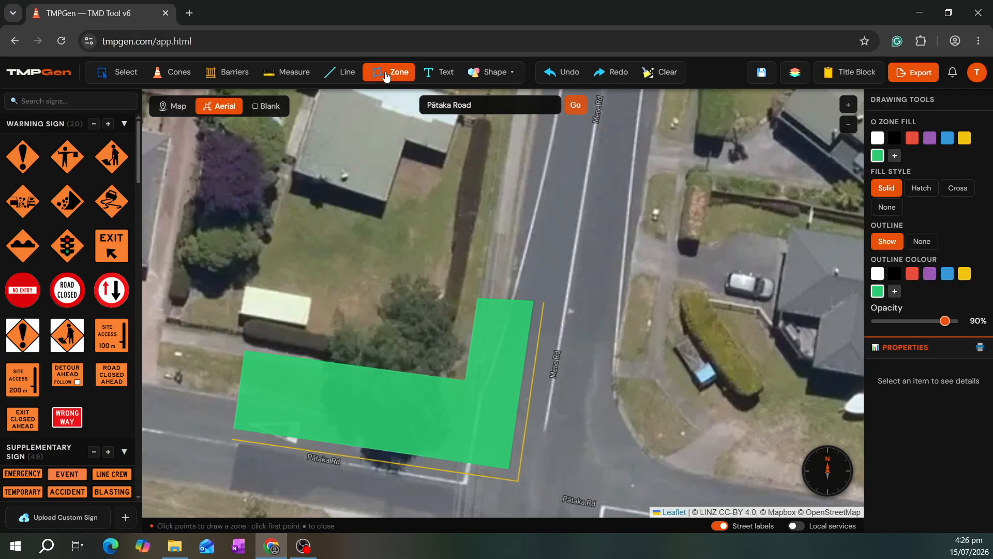
click(509, 298)
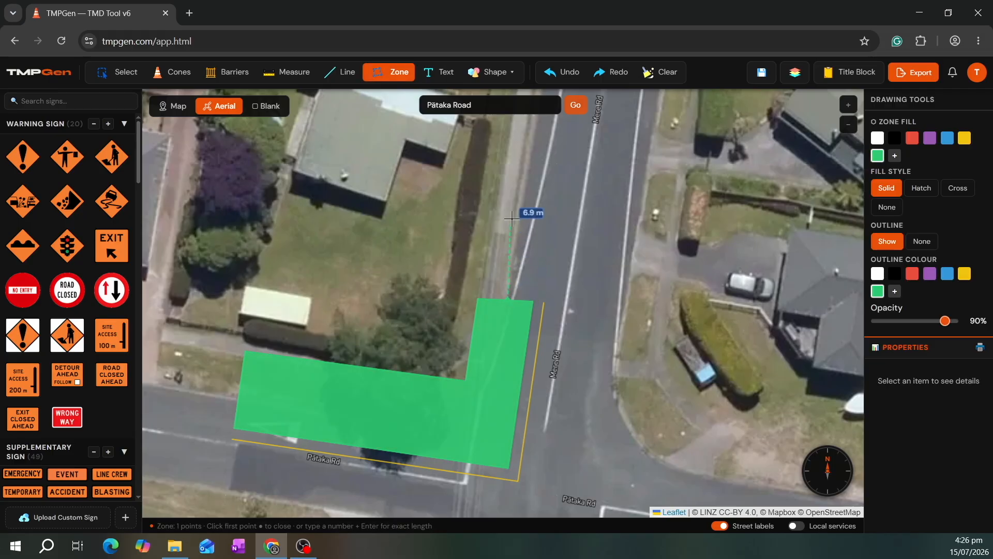
click(965, 139)
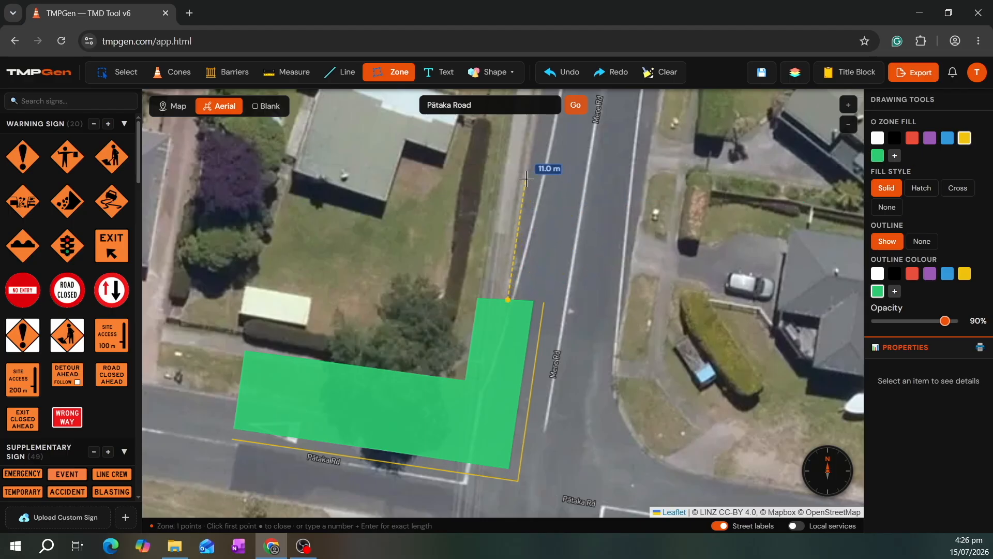
text(30)
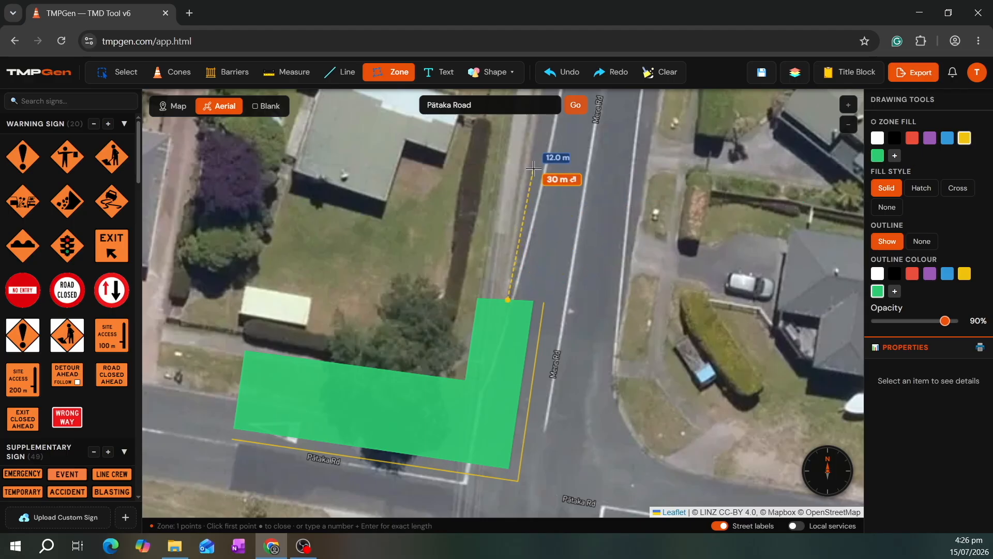
key(Return)
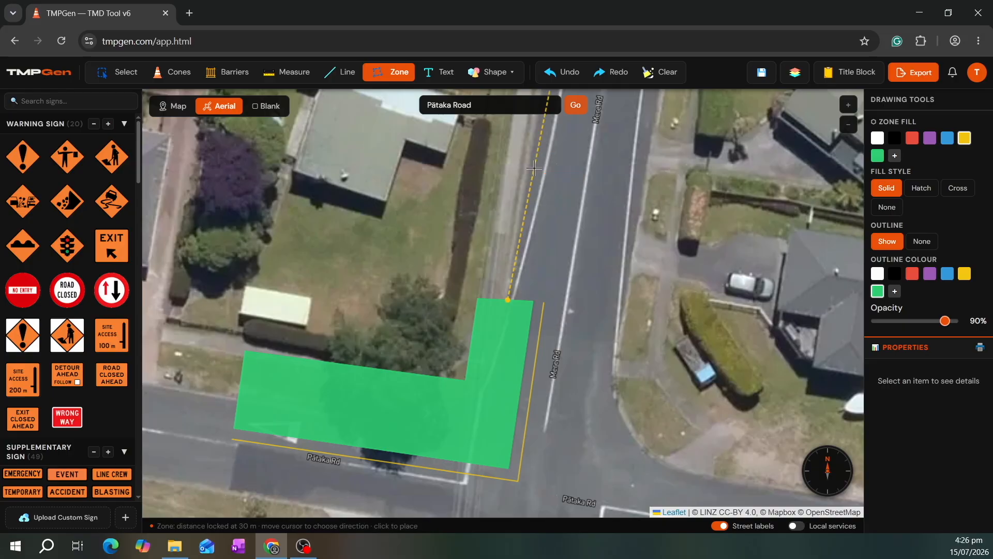
scroll(533, 225, down, 2)
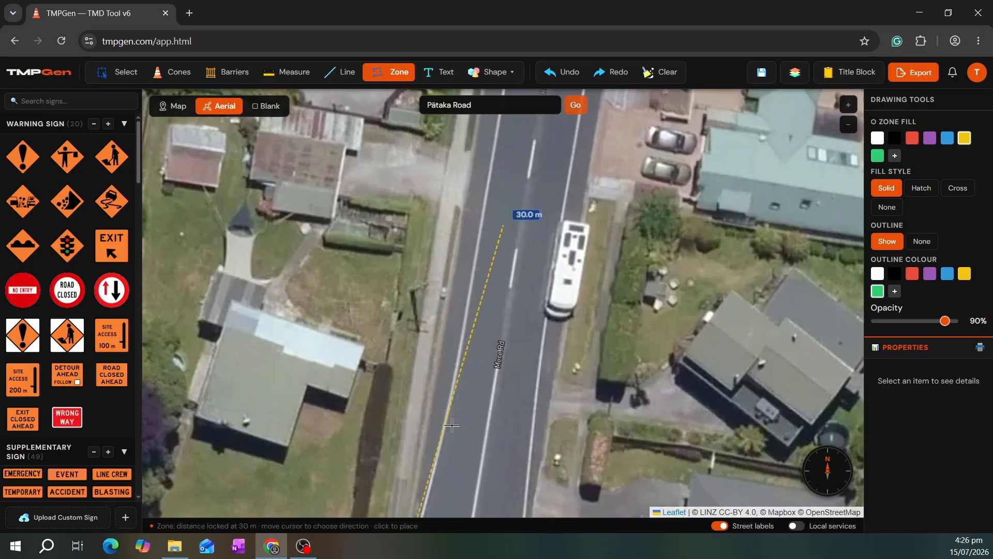
scroll(446, 307, down, 1)
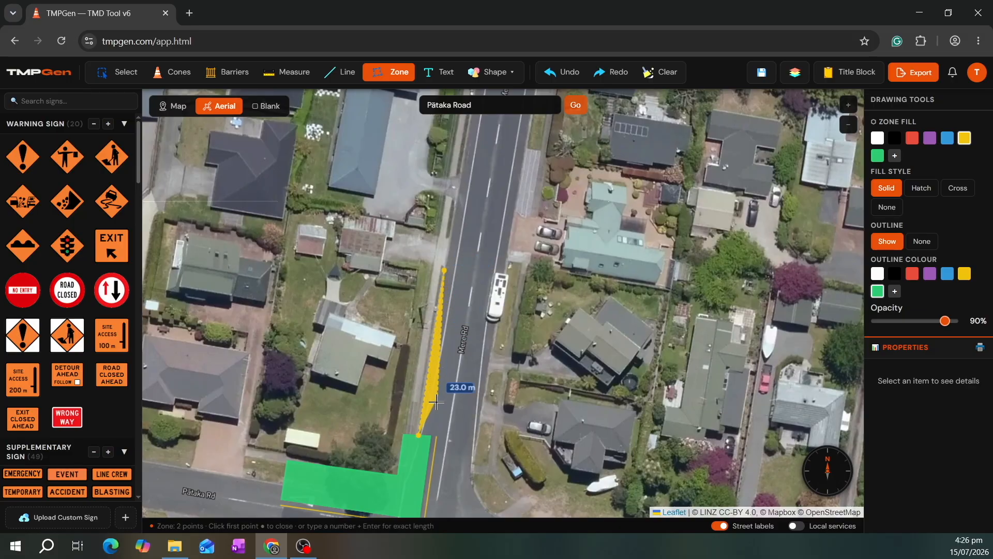
- Complete the Mere Rd taper from its far tip back to the northern end of the yellow offset line
click(432, 435)
scroll(434, 435, up, 1)
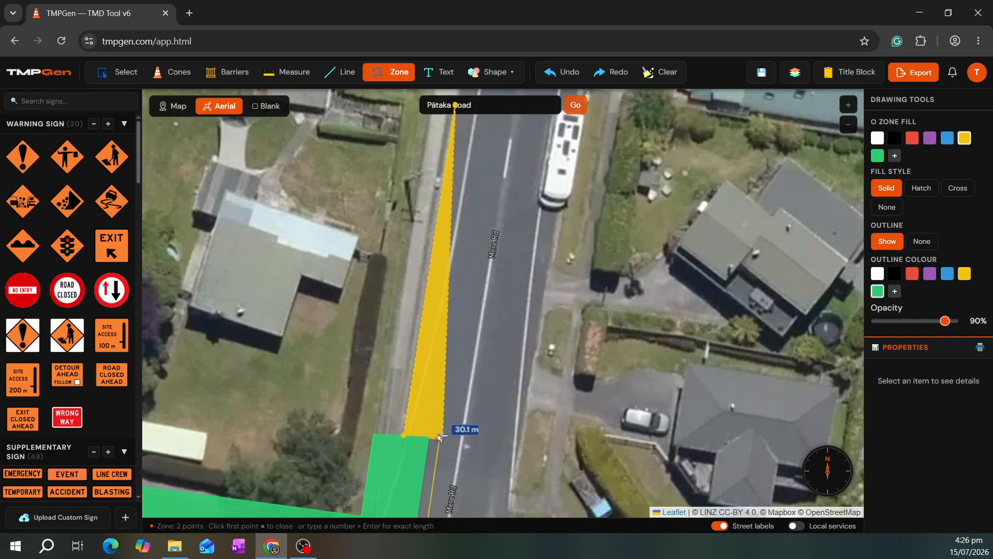
key(space)
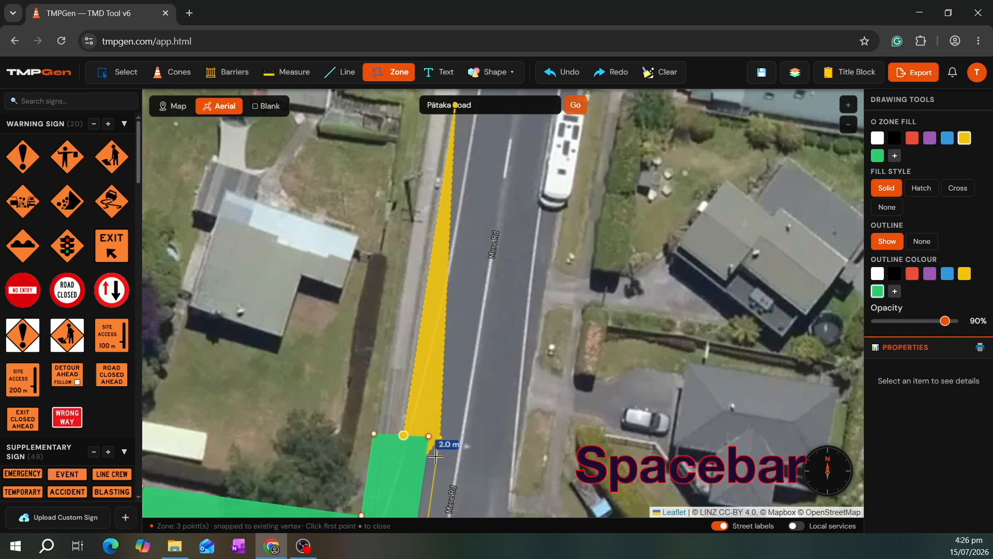
double_click(440, 449)
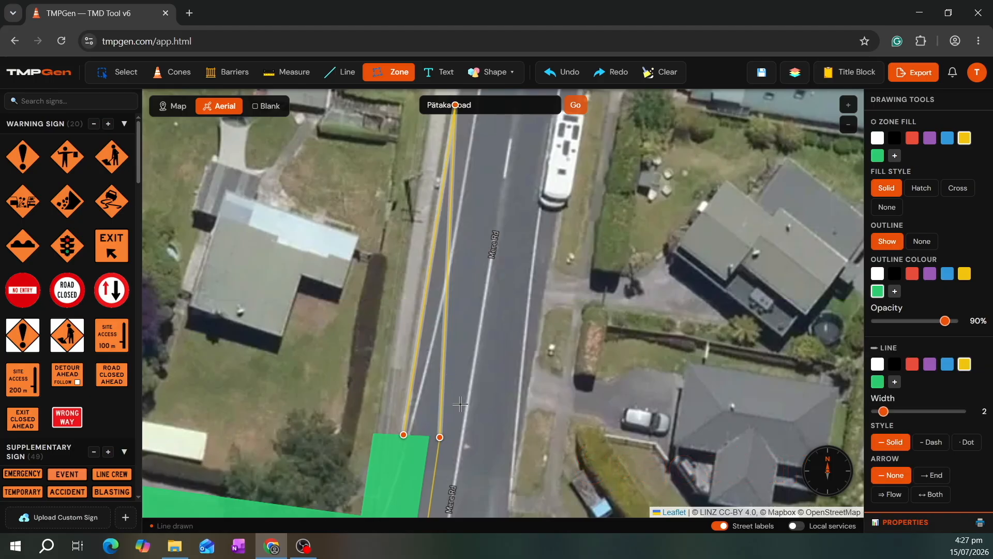
- Start the Pātaka Rd taper at the green zone's western edge with a 30 m side running west along the kerb
scroll(515, 450, down, 2)
drag(366, 498, 471, 484)
scroll(472, 420, up, 2)
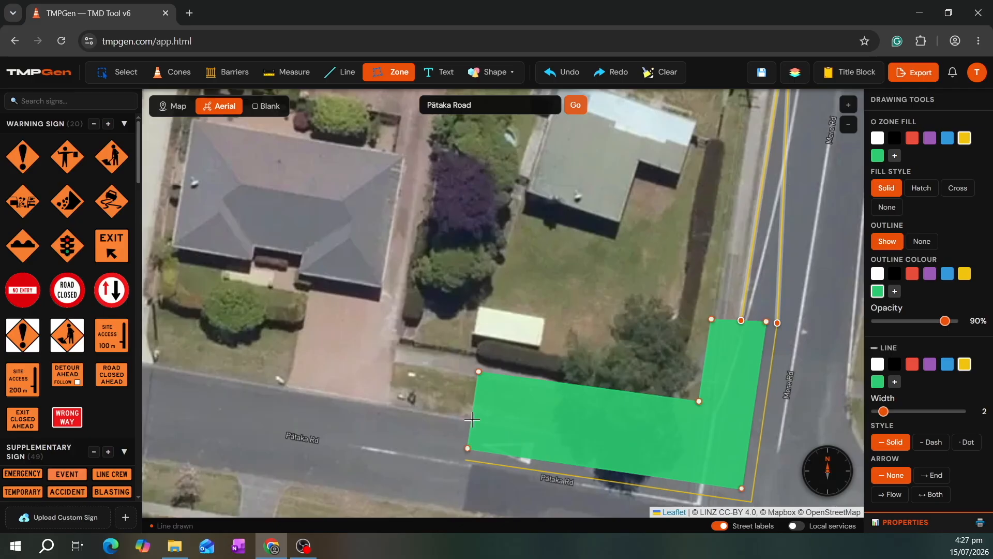
click(472, 419)
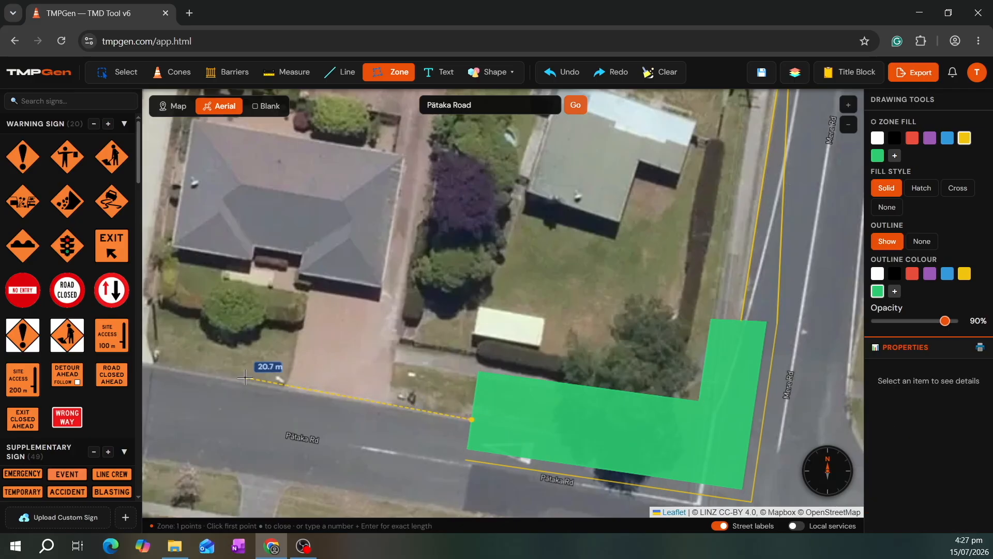
text(30)
key(Return)
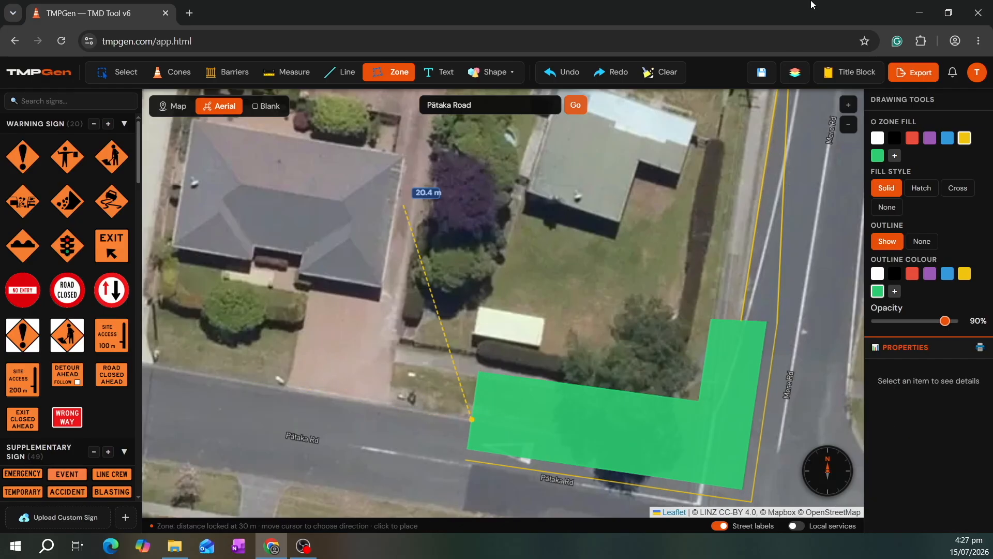
drag(190, 370, 296, 387)
click(247, 382)
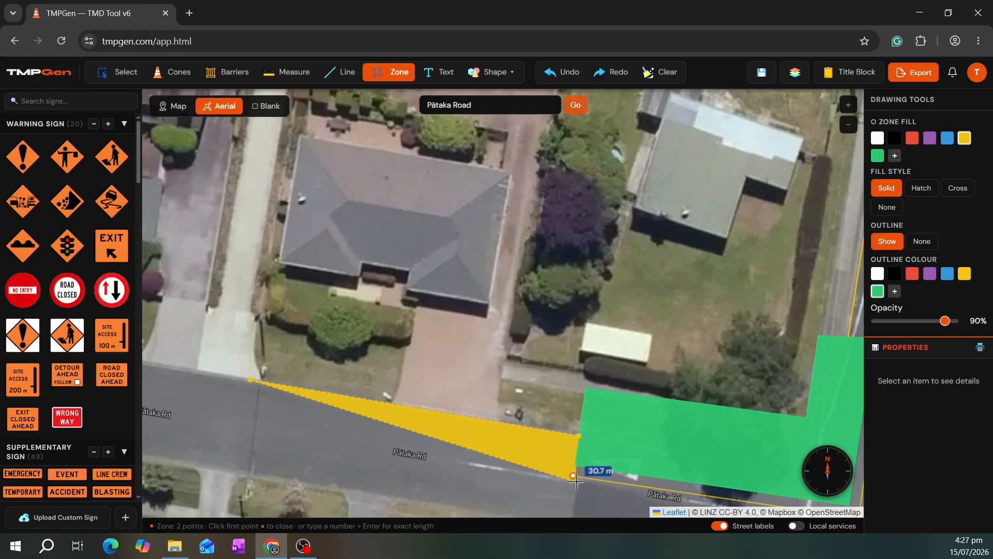
- Complete the Pātaka Rd taper at the offset line's western end, filling both tapers and the strip around the green zone as one yellow zone
click(574, 475)
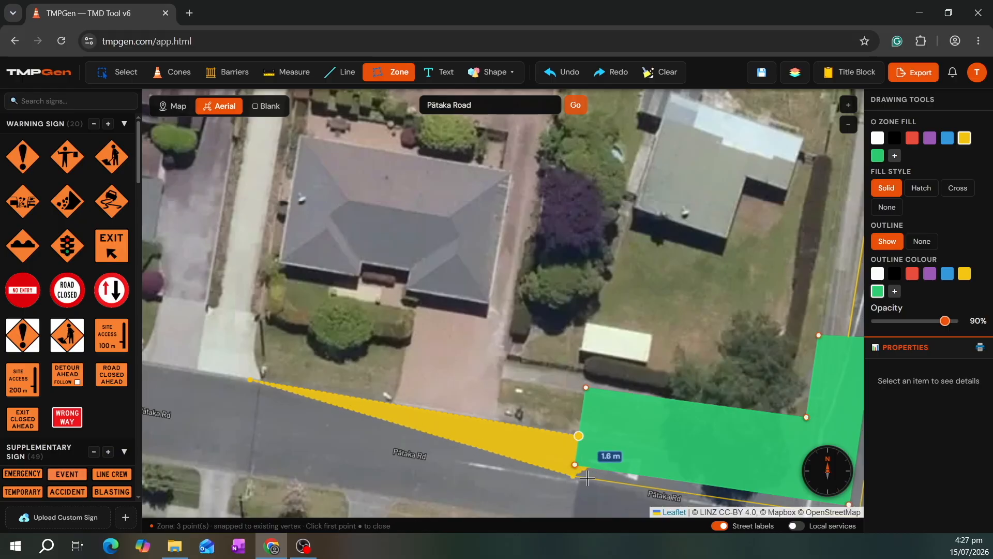
double_click(587, 480)
drag(605, 500, 446, 444)
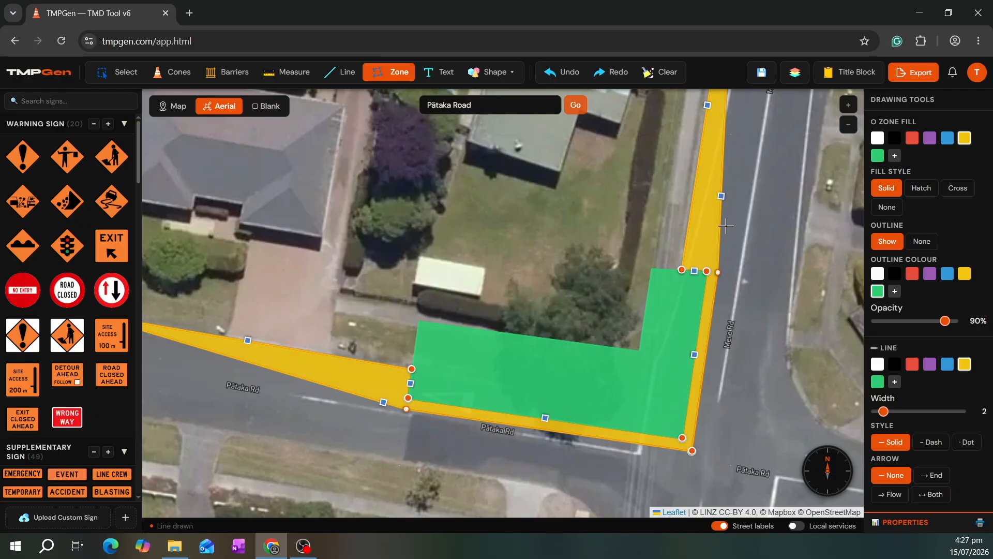
- Give the yellow zone a Cross fill with a hatch gap of 9 and deselect it
click(965, 197)
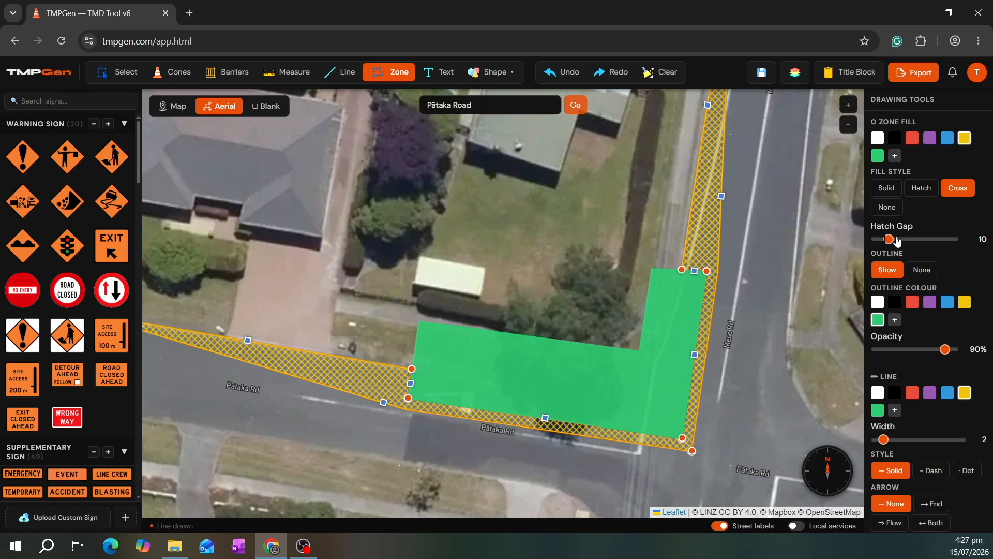
mouse_move(893, 238)
mouse_down()
mouse_move(916, 240)
mouse_move(887, 237)
mouse_up()
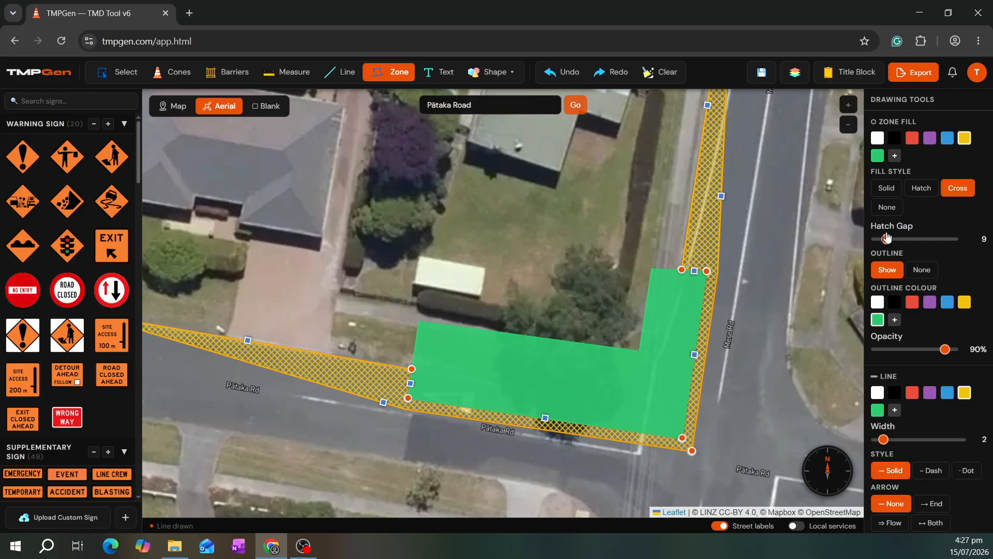
drag(787, 216, 750, 247)
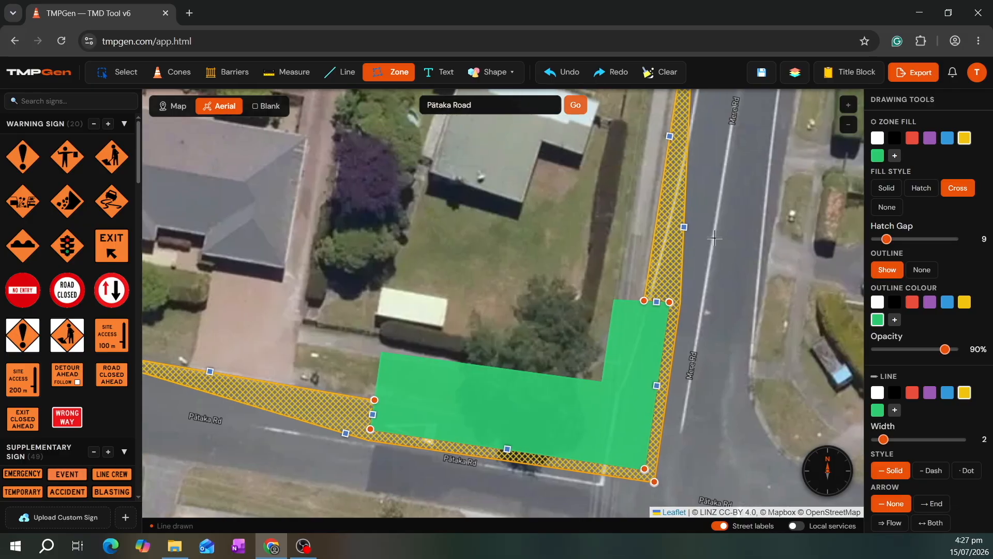
key(Escape)
drag(332, 291, 371, 269)
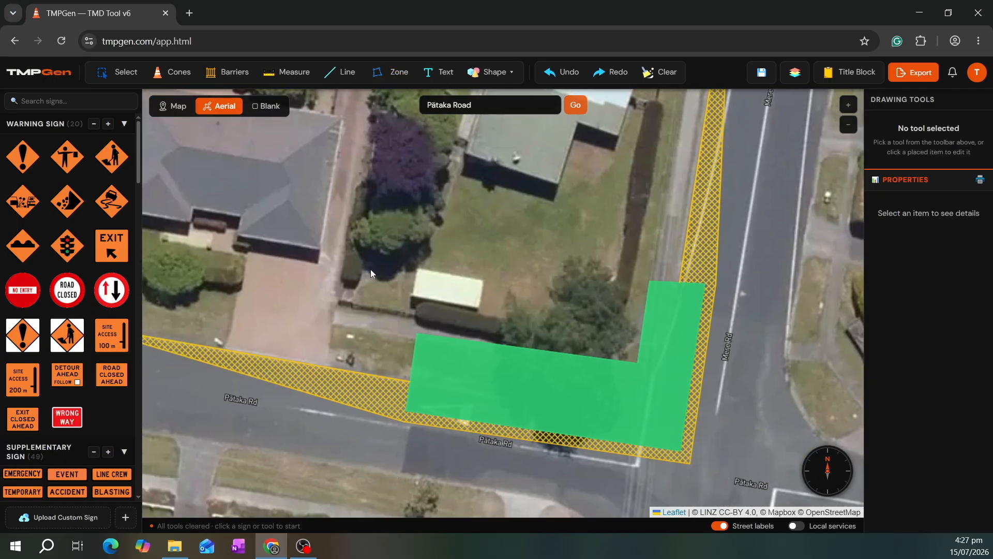
scroll(372, 267, down, 1)
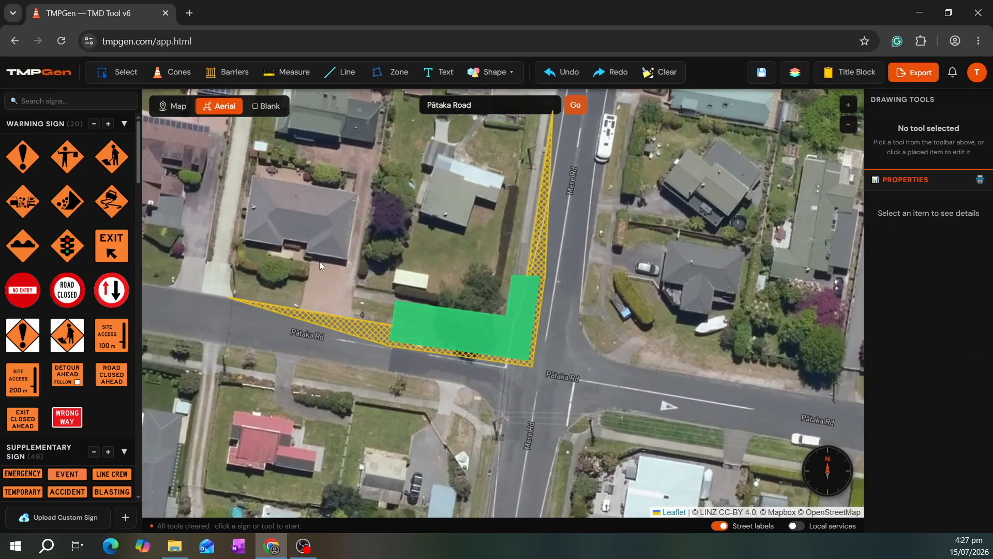
- Start a cone sequence at 2.5 m spacing along the Pātaka Rd taper, from its western tip to the work zone's offset edge
click(165, 75)
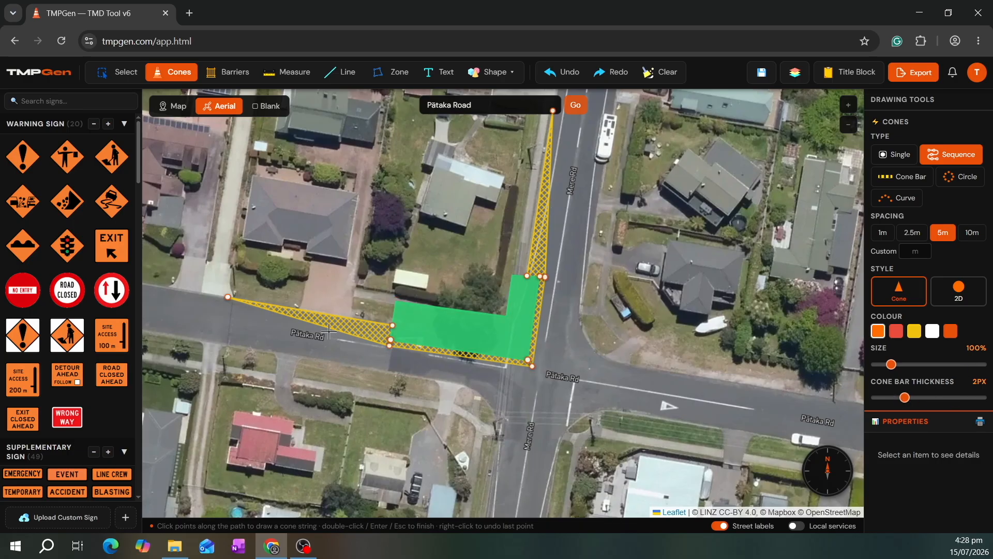
scroll(308, 343, up, 2)
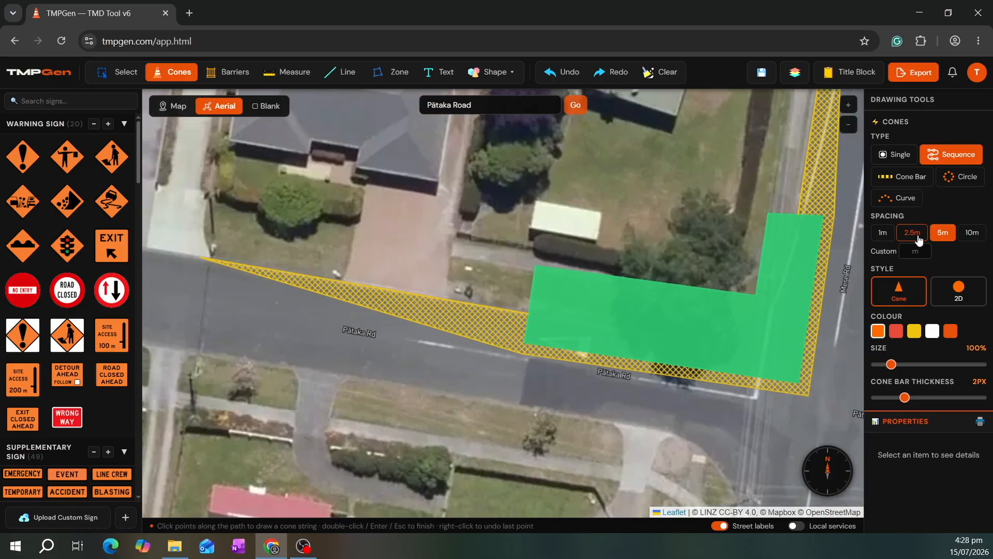
click(913, 232)
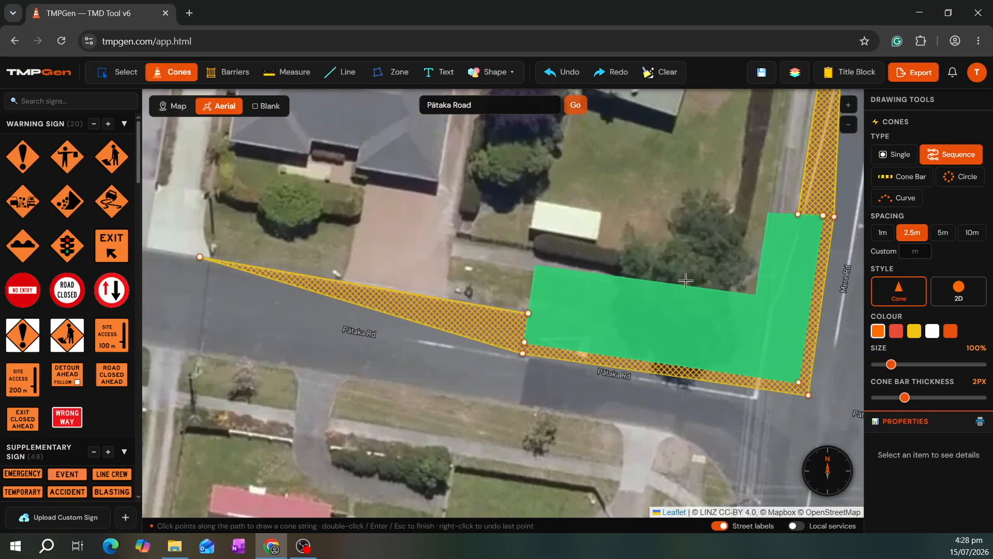
click(199, 256)
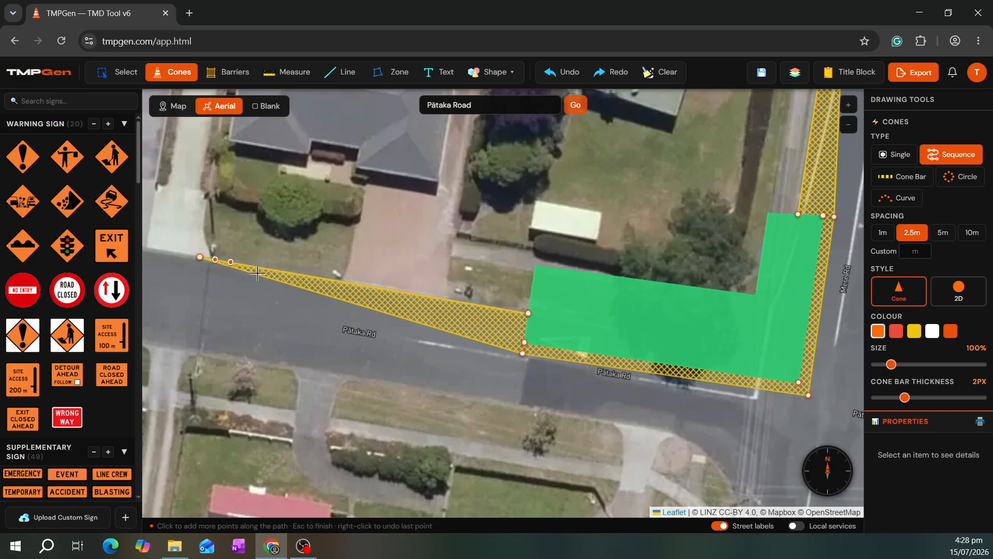
click(523, 354)
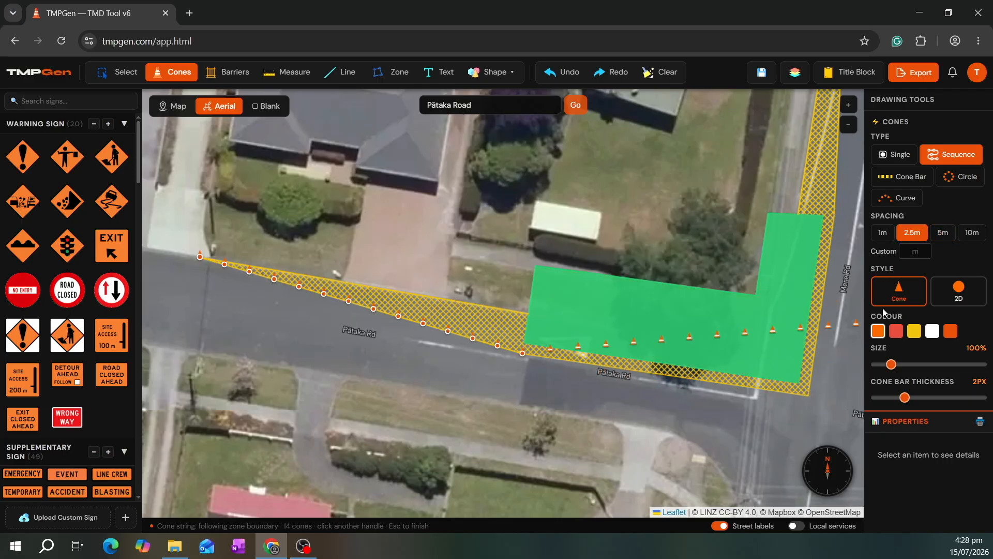
- Continue the cone string at 5 m spacing along the yellow zone's outer edge, around the corner to the start of the Mere Rd taper
click(946, 239)
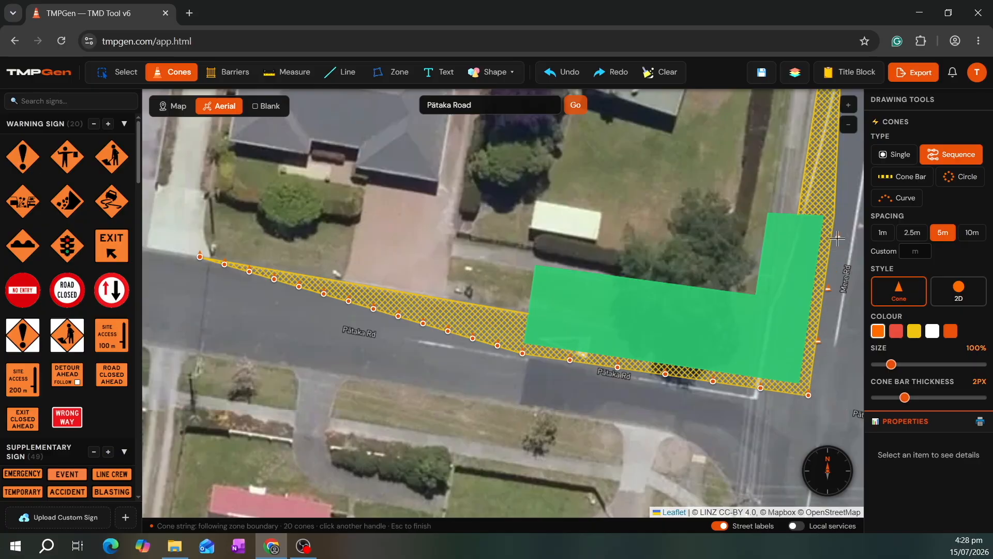
click(834, 215)
- Continue the cones at 2.5 m spacing to the Mere Rd taper's northern tip, finish the string and deselect it
drag(851, 214, 619, 447)
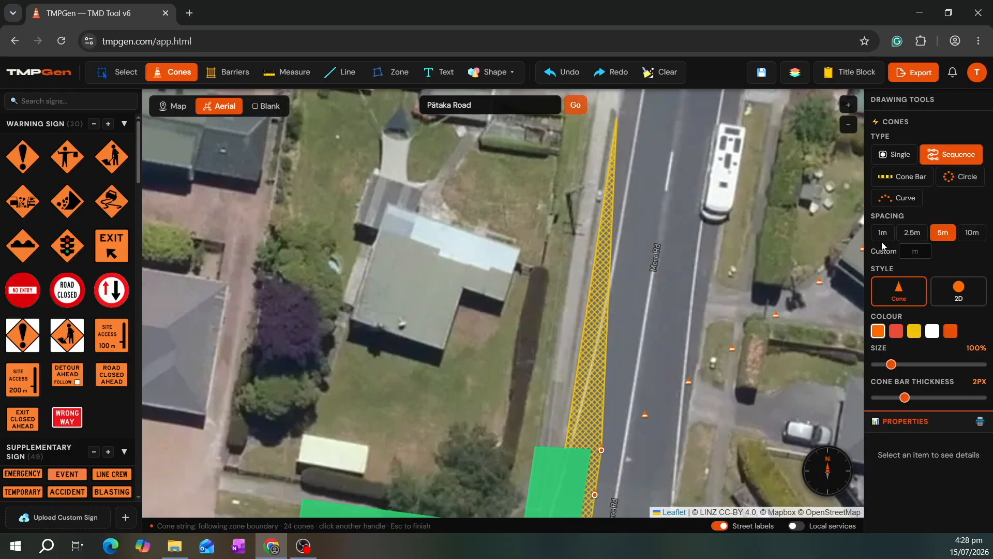
click(900, 237)
click(617, 118)
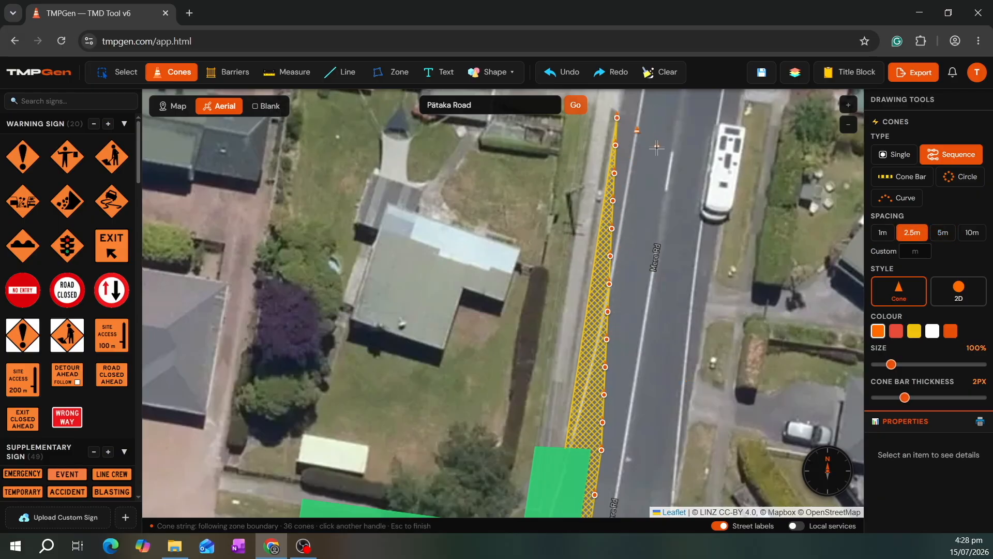
drag(672, 176, 693, 231)
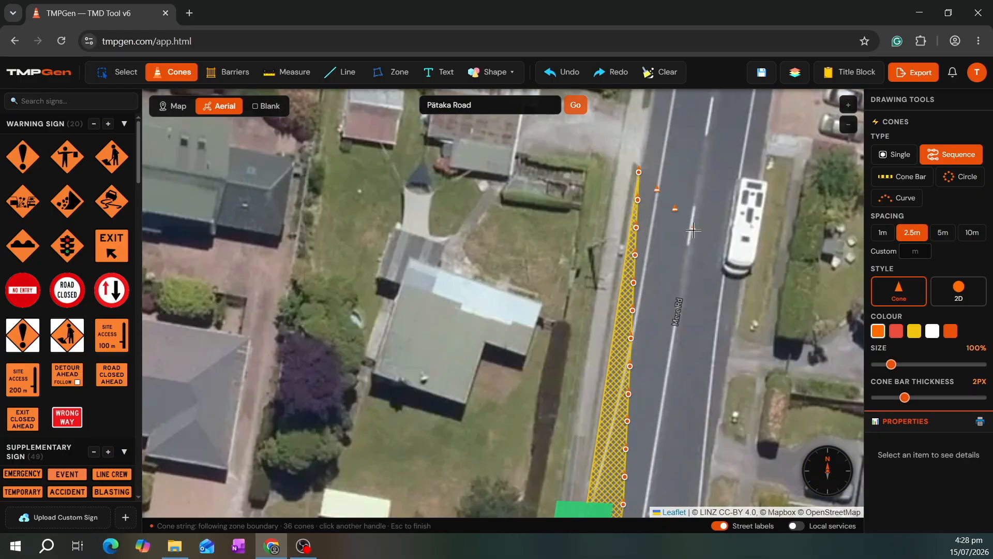
key(Escape)
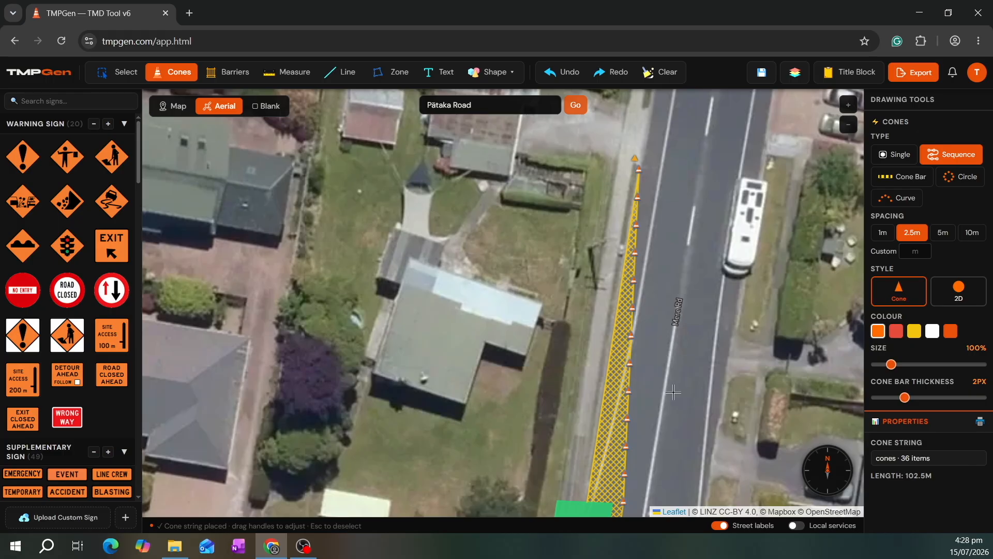
drag(675, 365, 725, 248)
drag(667, 393, 689, 315)
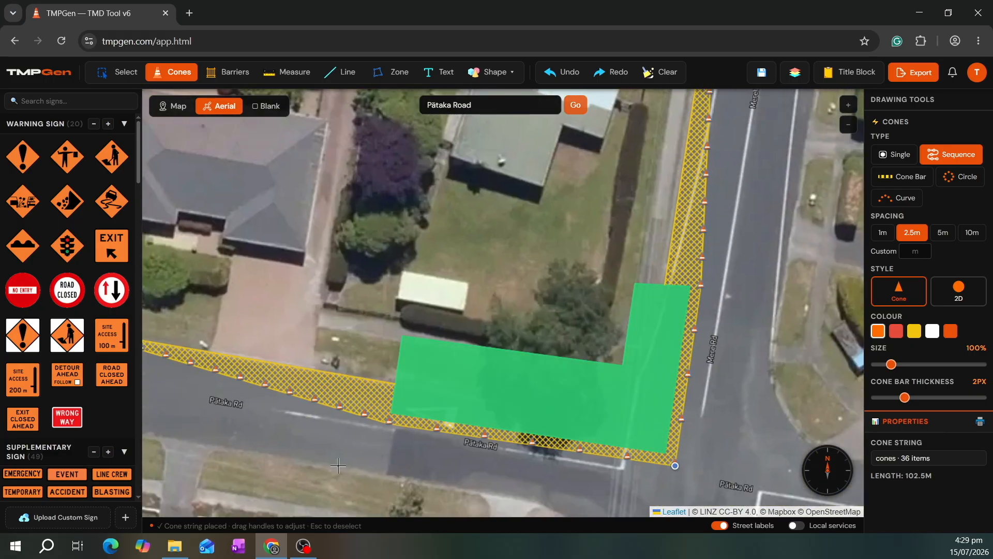
drag(346, 450, 403, 458)
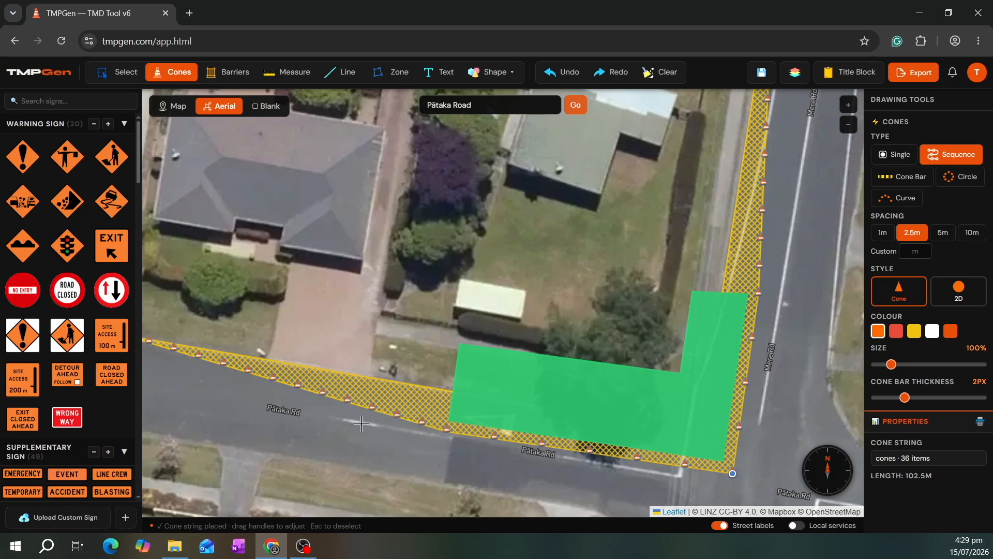
drag(361, 423, 405, 429)
key(Escape)
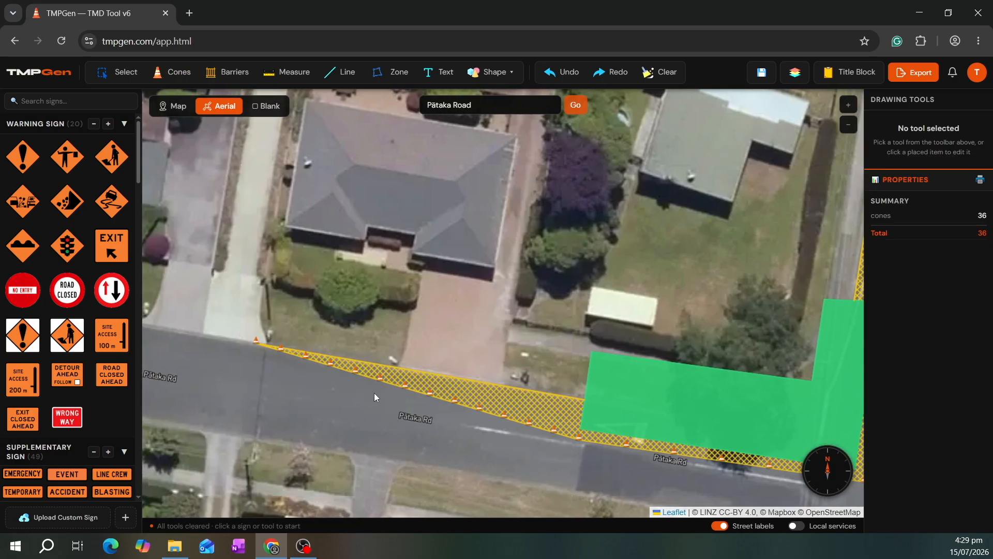
- Place a cone sequence at 2.5 m spacing from the Pātaka Rd taper's tip westwards along the northern road edge, about 14 m long
drag(269, 396, 431, 405)
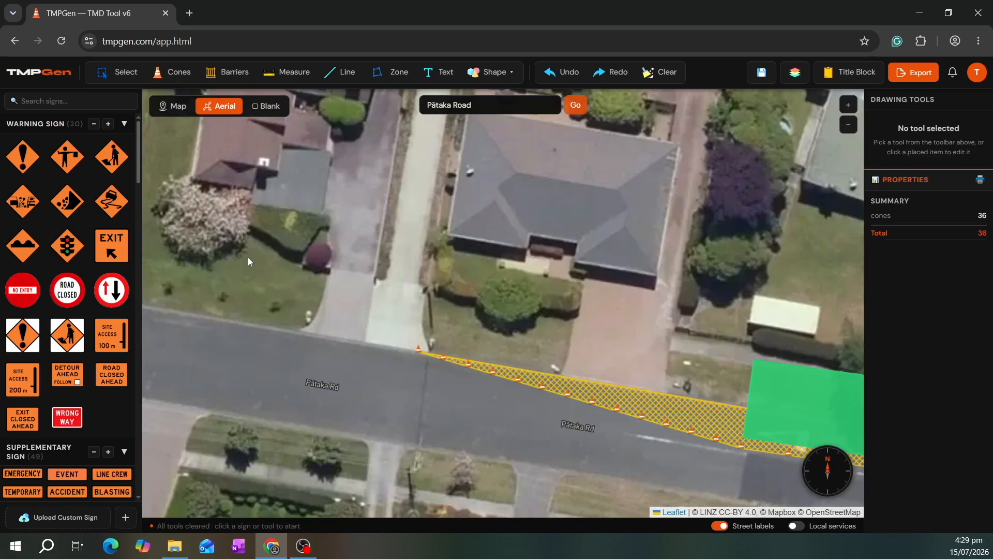
click(176, 77)
key(space)
key(c)
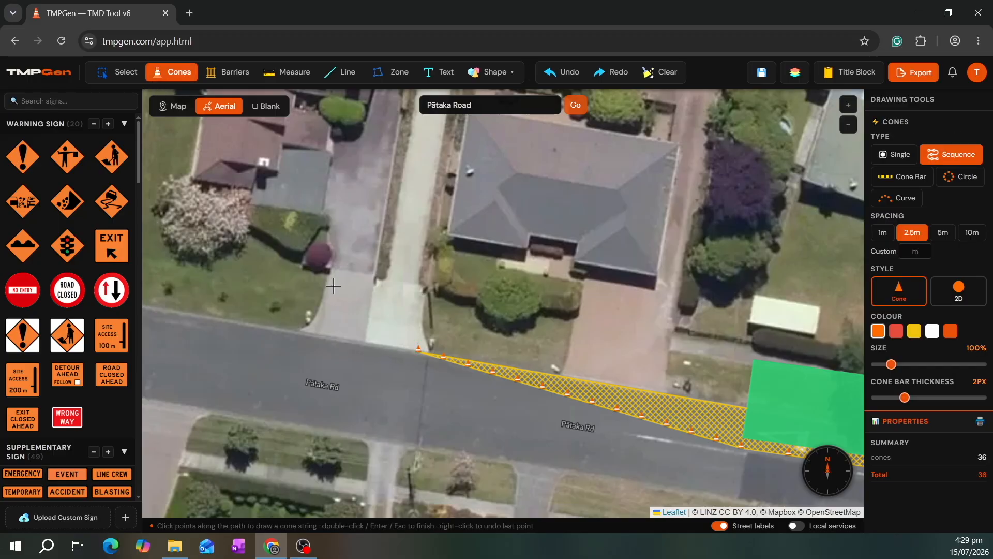
click(419, 351)
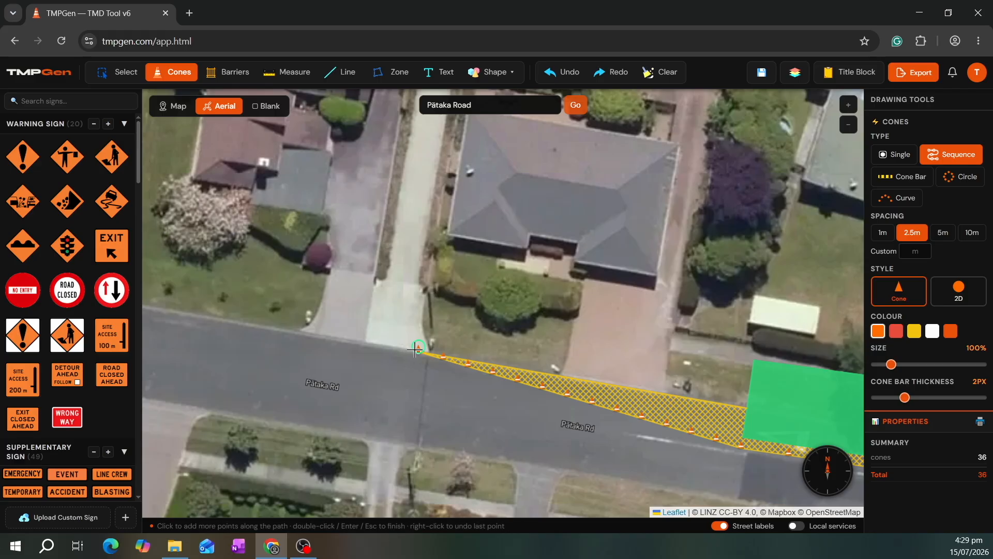
click(265, 325)
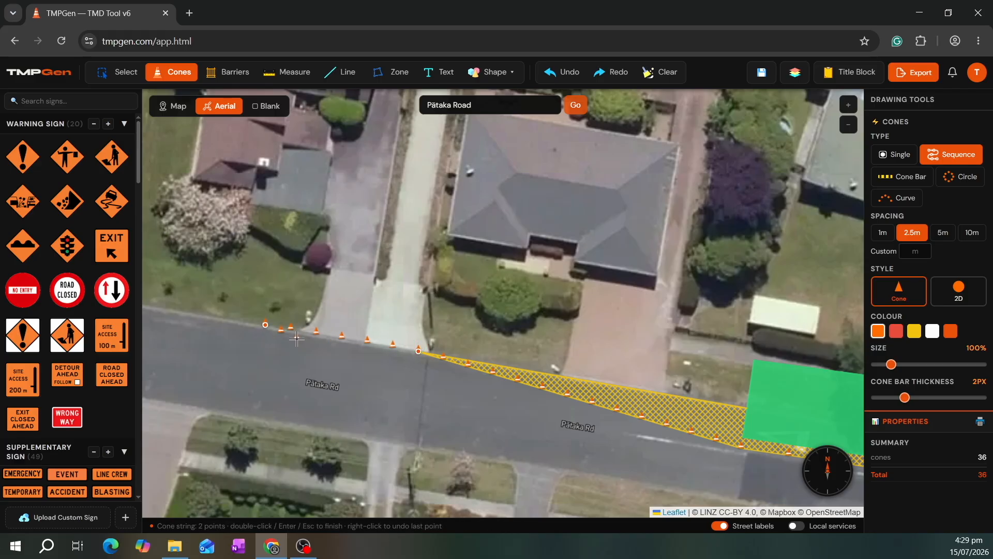
key(Return)
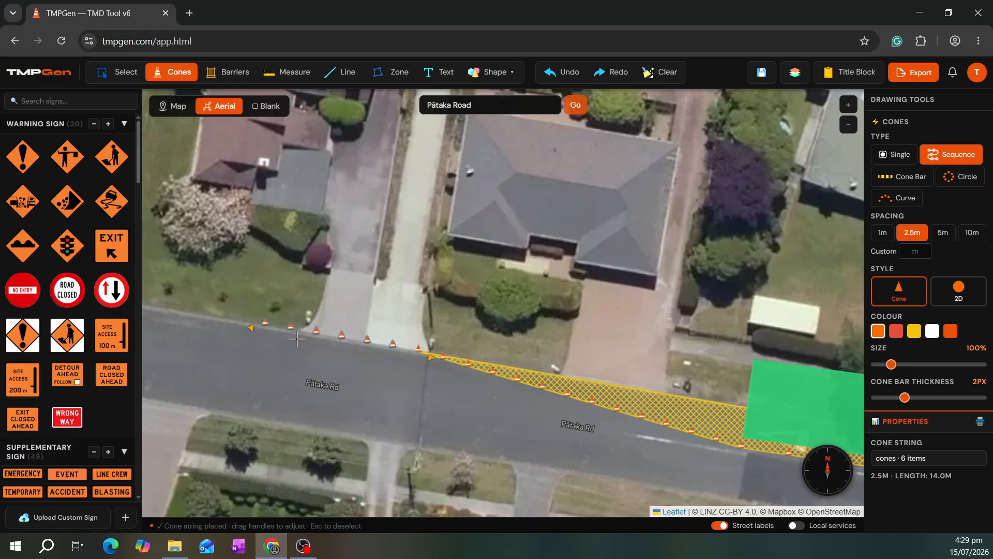
- Place a second cone sequence at 2.5 m spacing along the middle of Pātaka Rd, about 9.8 m long, and deselect it
click(255, 369)
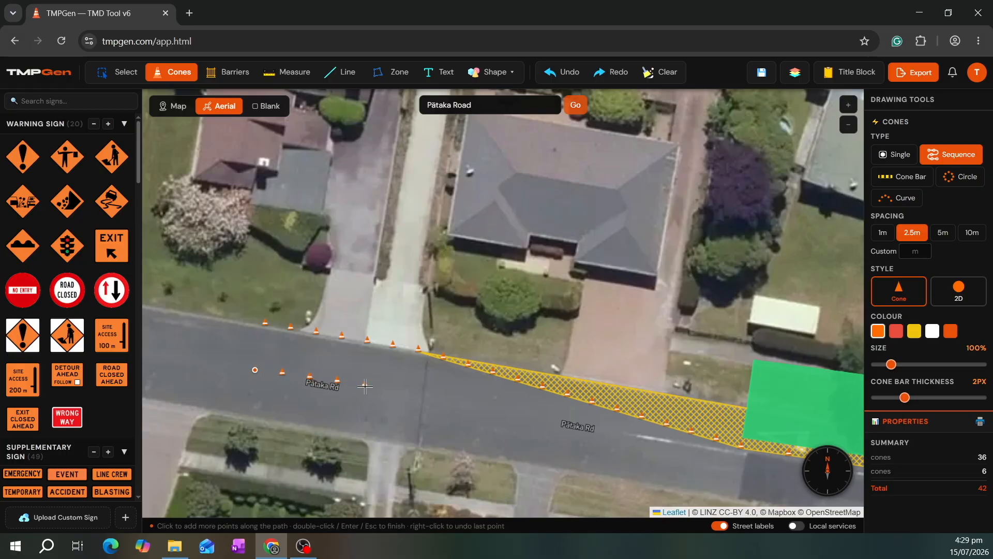
click(362, 388)
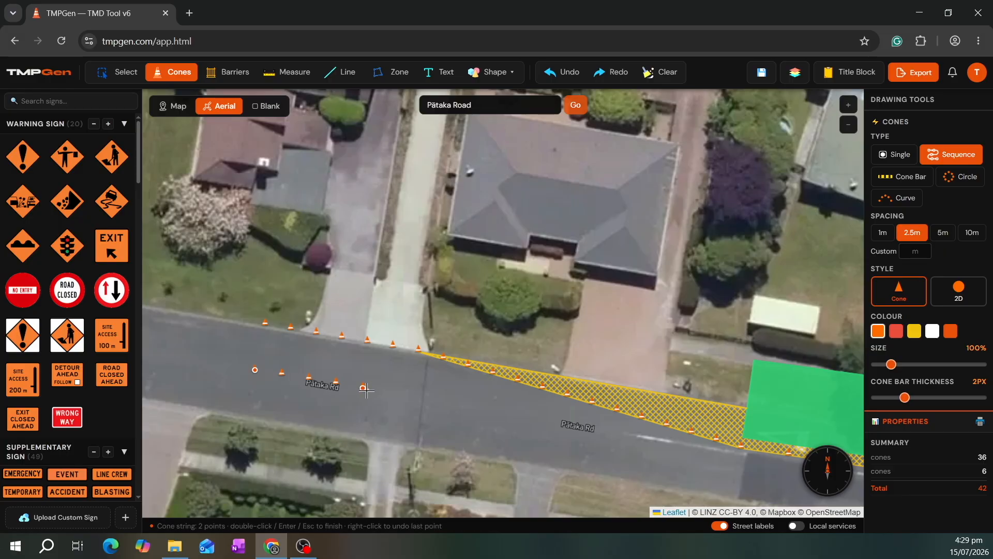
key(Return)
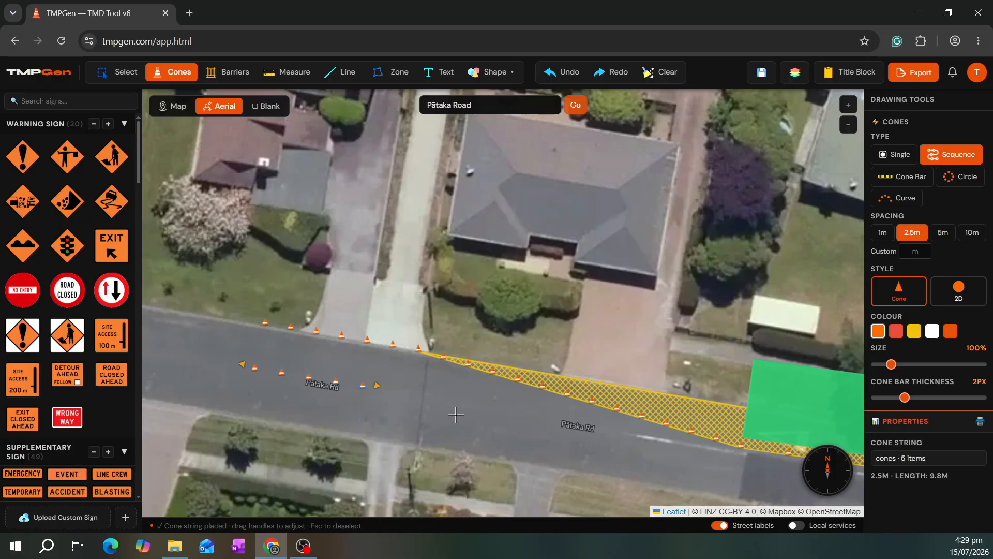
key(Escape)
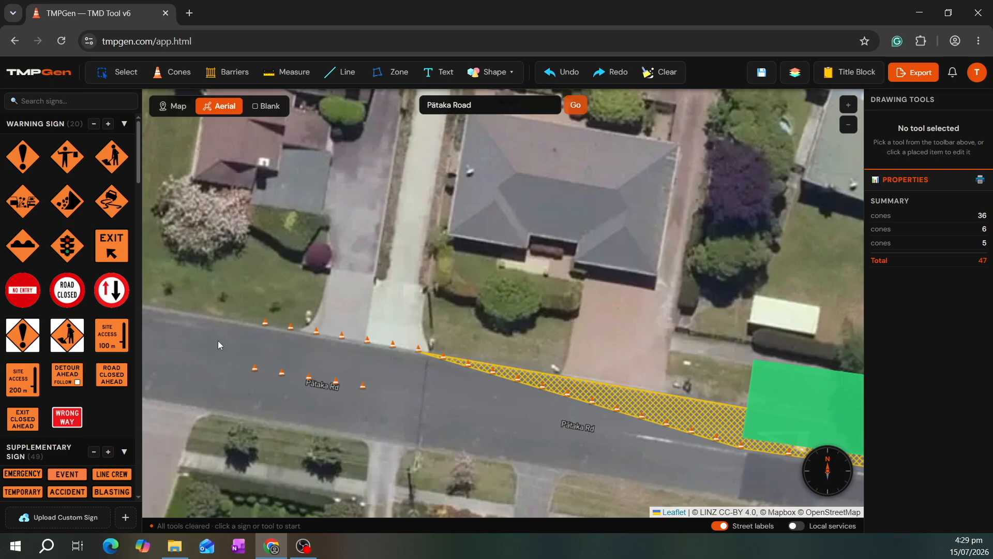
- Choose the Twin disk direction sign for placement
scroll(48, 300, down, 20)
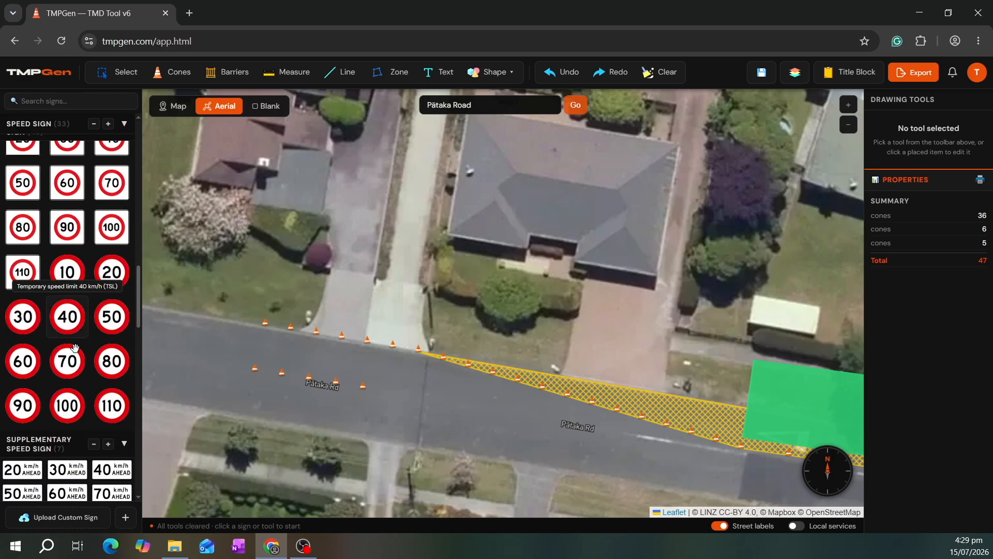
scroll(76, 382, down, 3)
click(72, 206)
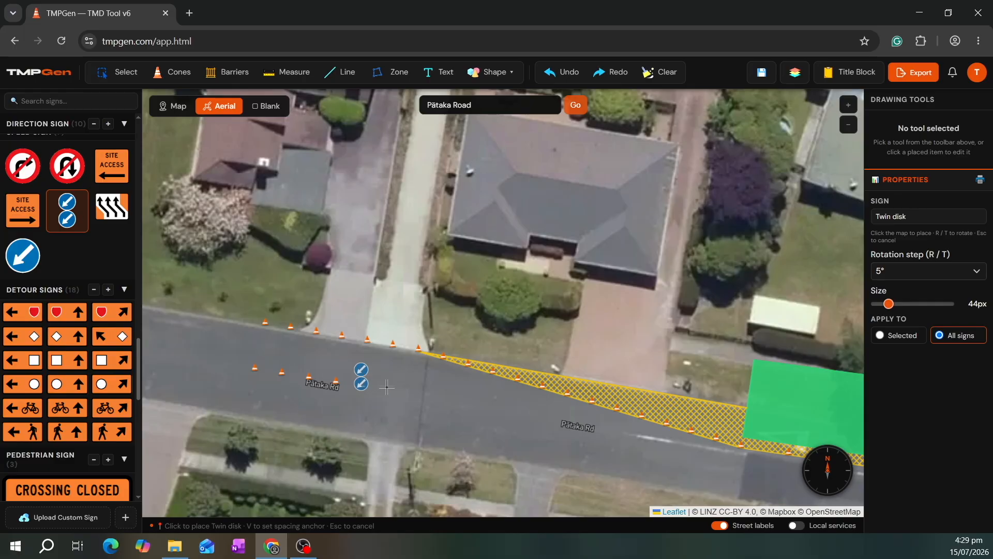
- Try rotating the unplaced Twin disk sign anti-clockwise and clockwise in 5° steps
key(r)
key(r)
key(r)
key(r)
key(r)
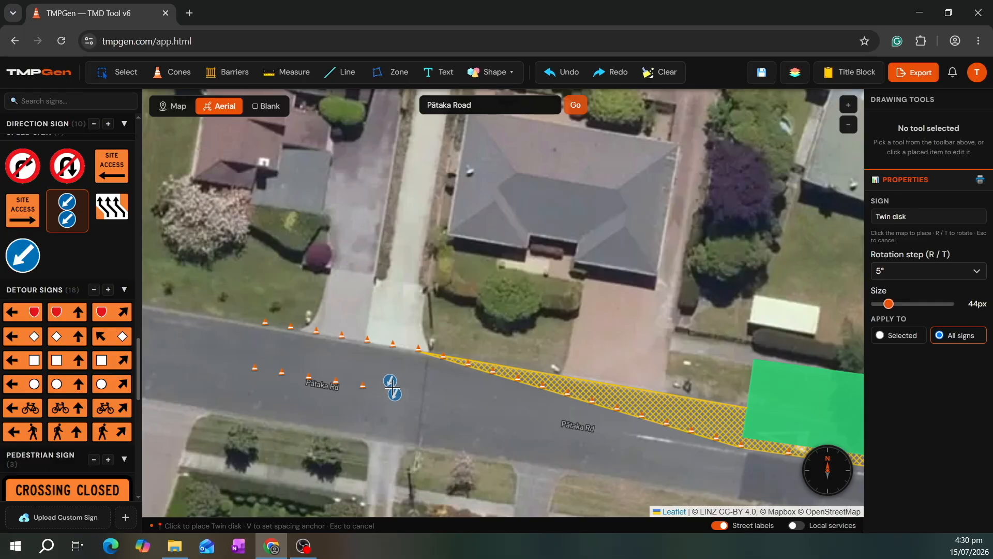
key(t)
key(t)
key(t)
key(t)
key(t)
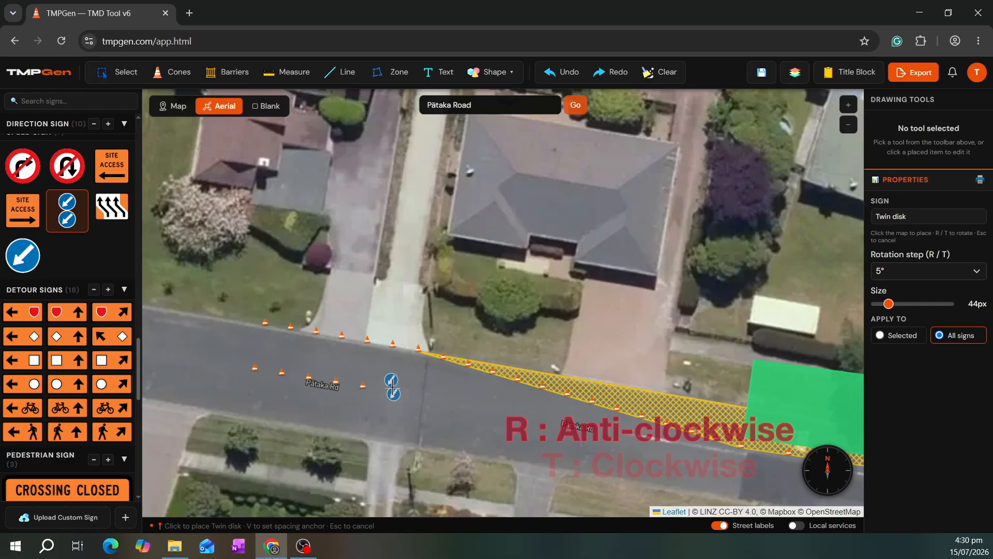
key(r)
key(r)
key(r)
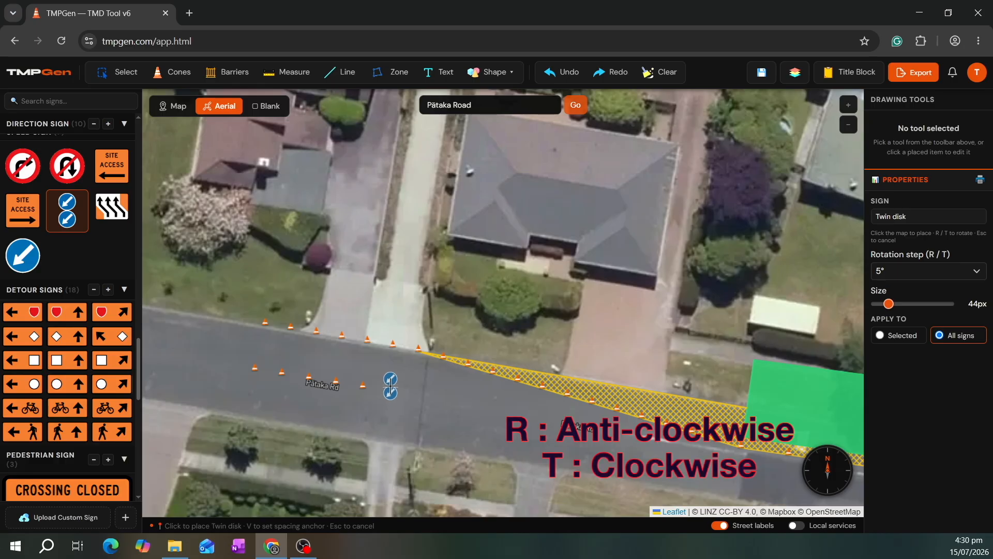
key(r)
key(r)
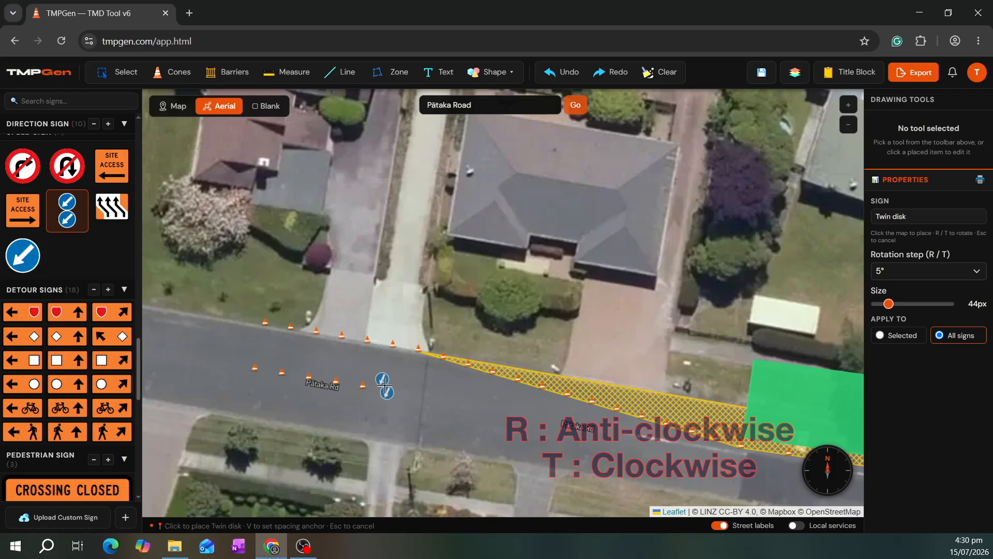
key(t)
key(t)
key(t)
key(t)
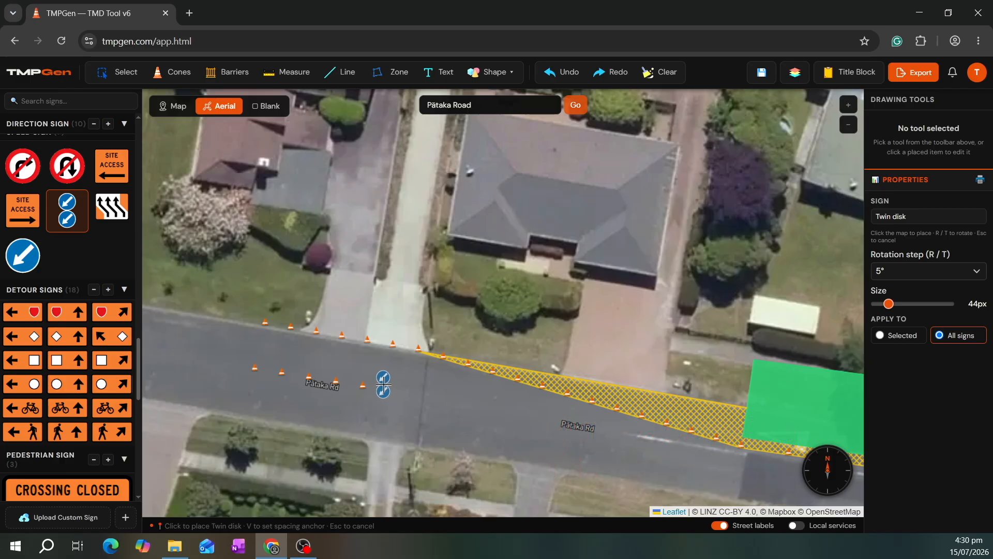
- Place the Twin disk sign, rotated to 280° and sized 27 px, just past the eastern end of the middle cone row
key(r)
key(r)
key(r)
key(r)
key(r)
key(r)
key(r)
key(r)
key(r)
key(r)
key(r)
key(r)
key(r)
key(r)
key(r)
key(r)
key(r)
key(r)
click(365, 384)
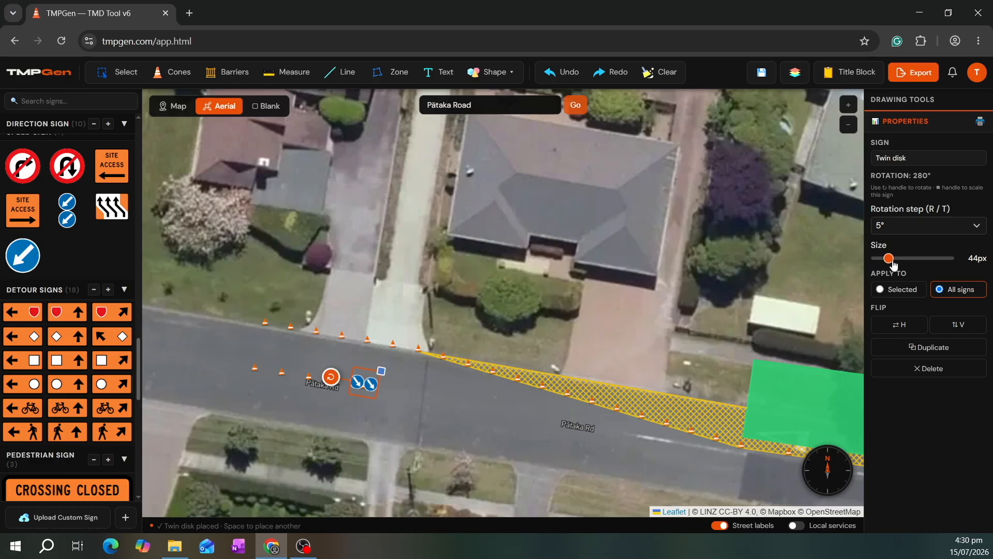
drag(890, 261, 883, 259)
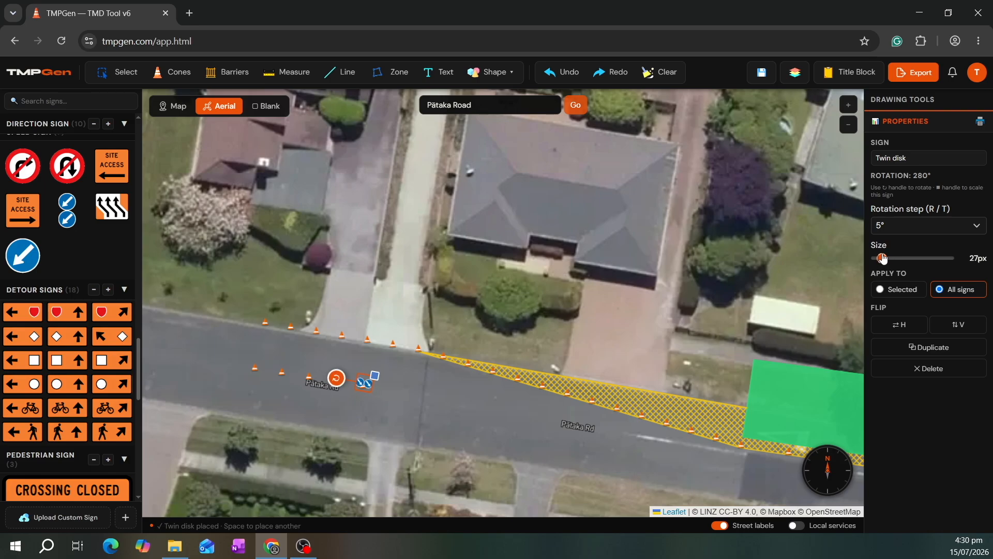
drag(365, 383, 373, 384)
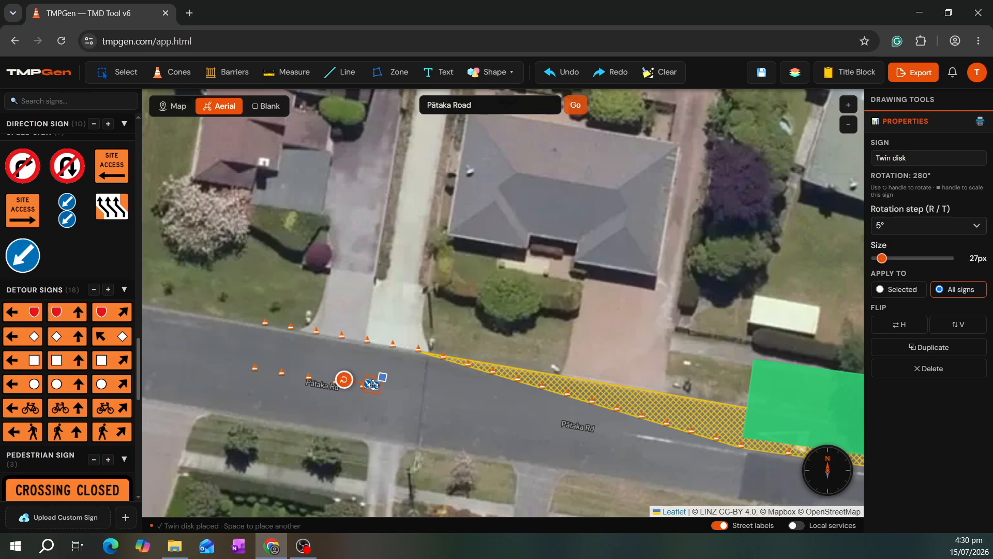
- Place a copy of the Twin disk sign, rotated to 90°, at the western end of the middle cone row
key(ctrl+c)
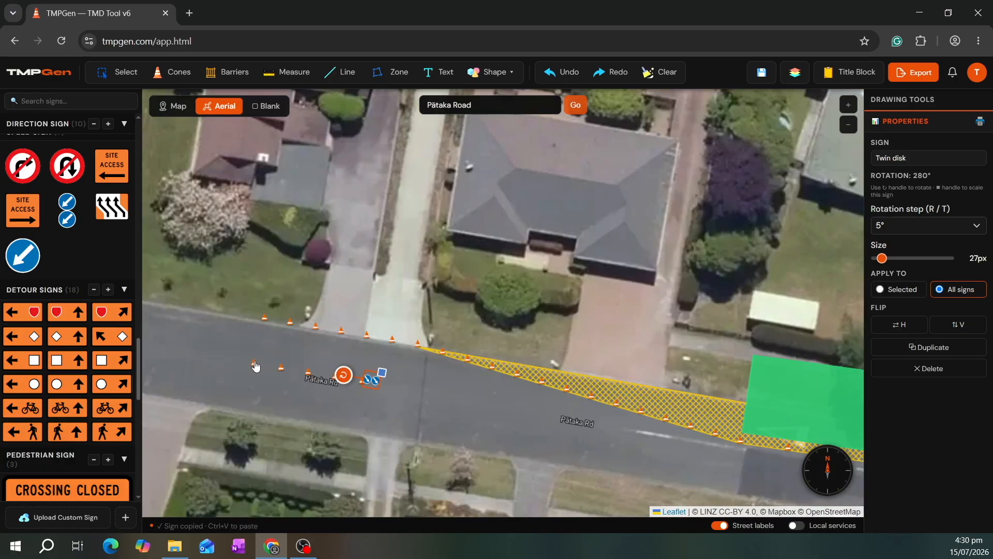
key(ctrl+v)
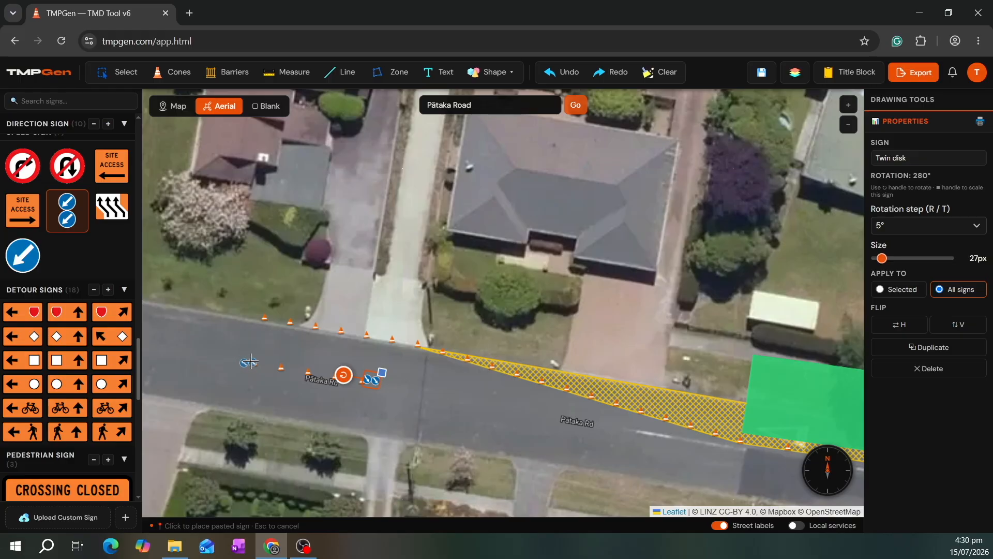
click(248, 362)
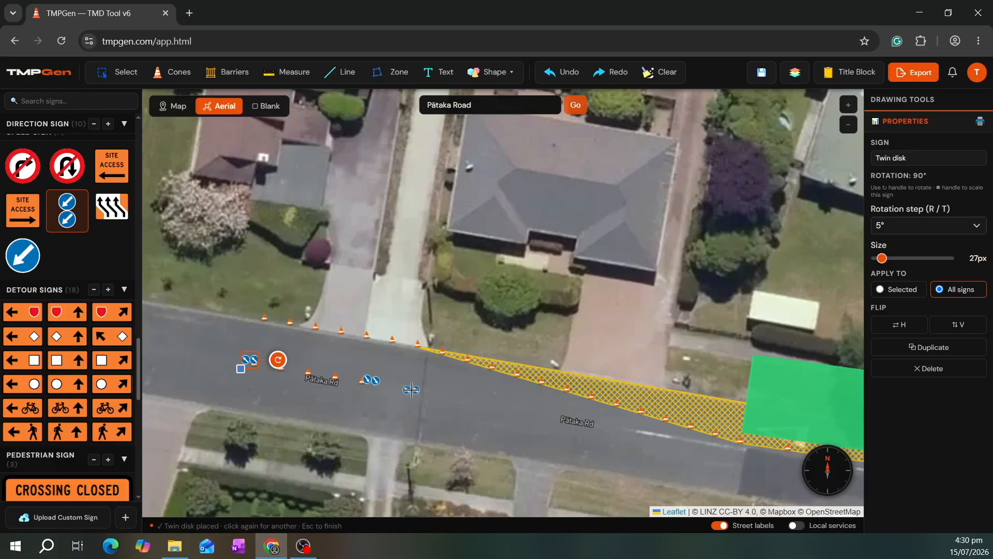
key(Escape)
- Set the size of all signs to 30 px
click(375, 381)
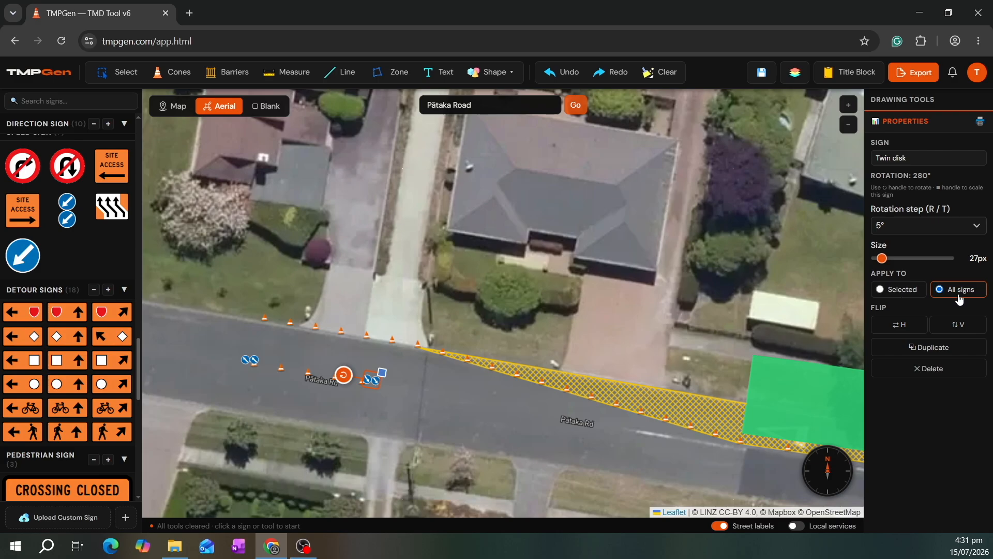
click(890, 295)
click(953, 291)
drag(882, 258, 884, 259)
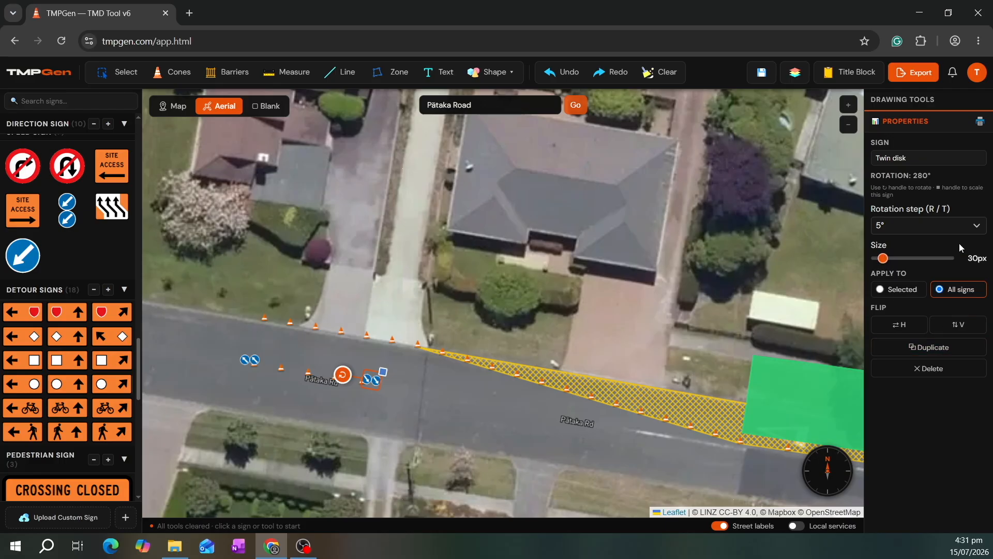
- Set the cone size to 140% and deselect the northern roadside cone string
click(342, 331)
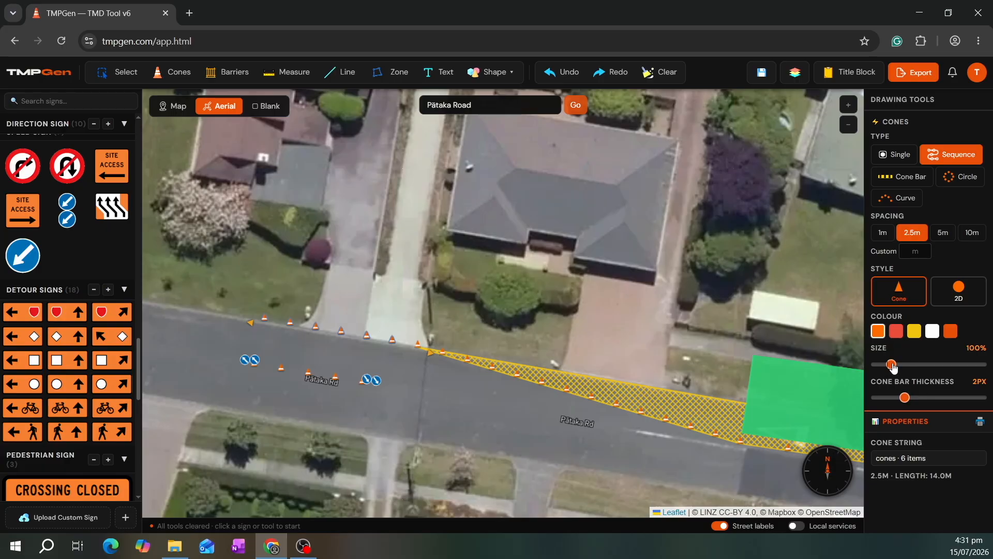
drag(892, 366, 904, 363)
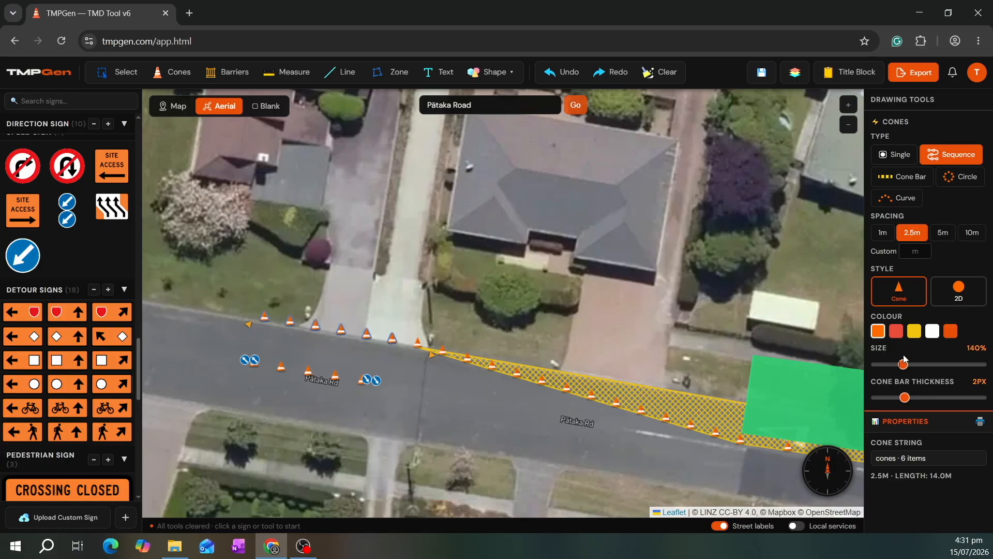
click(383, 431)
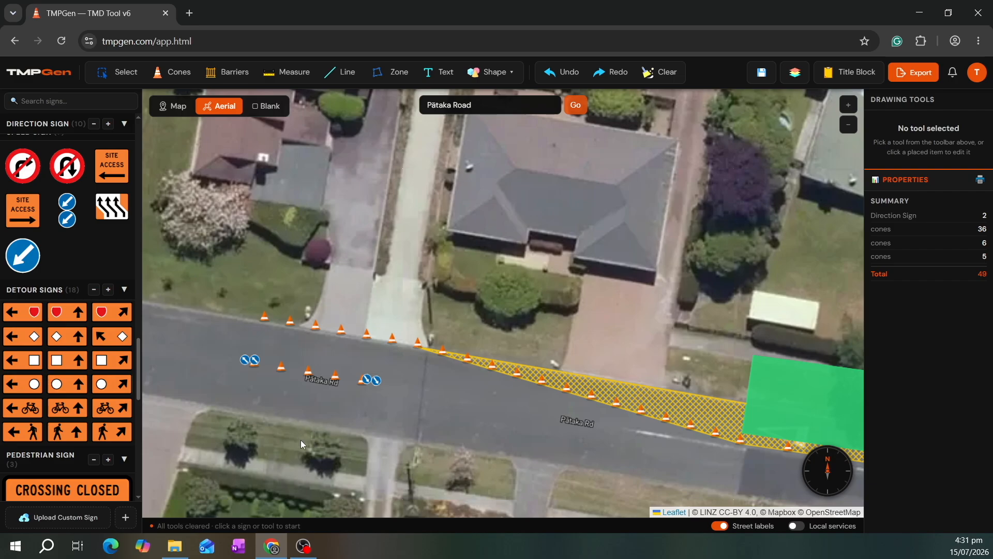
- Place a Manual traffic controller, rotated to 95°, on the pale driveway beside the taper's western tip and deselect it
drag(316, 415, 423, 390)
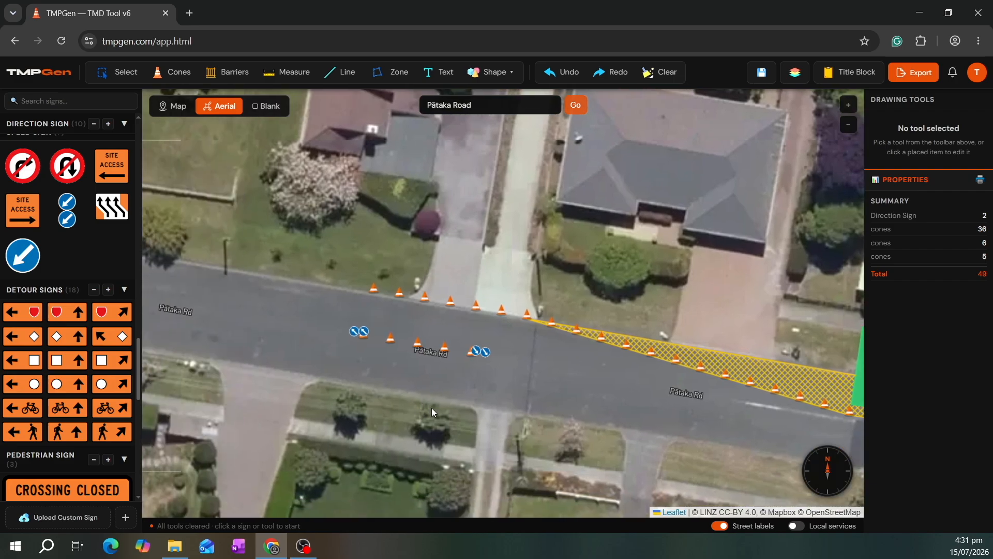
drag(345, 398, 365, 440)
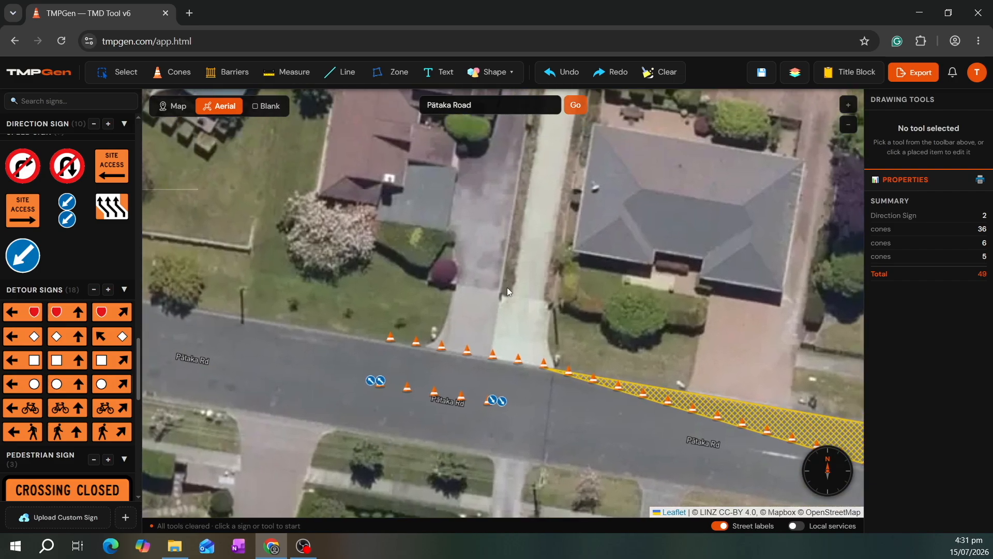
scroll(78, 266, up, 3)
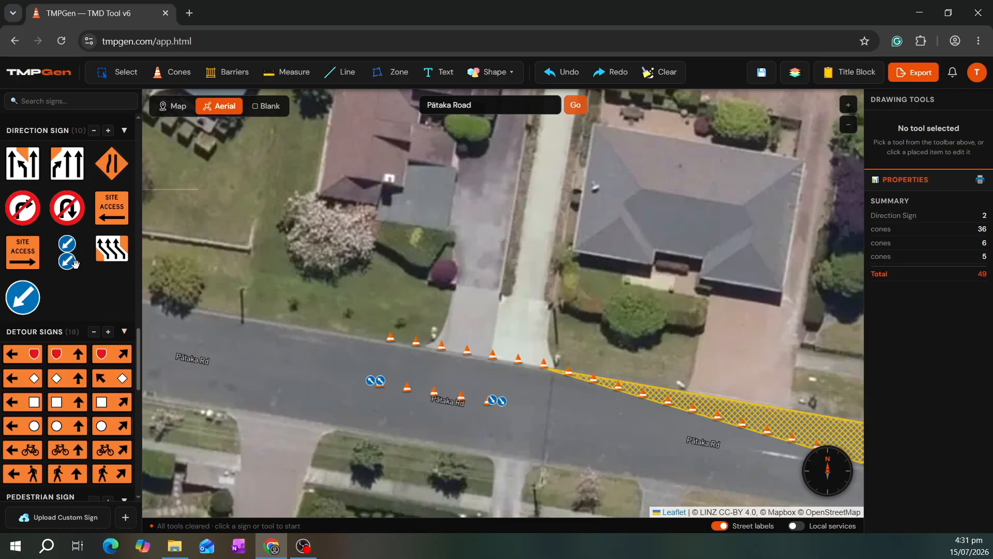
scroll(82, 290, down, 10)
scroll(86, 334, down, 3)
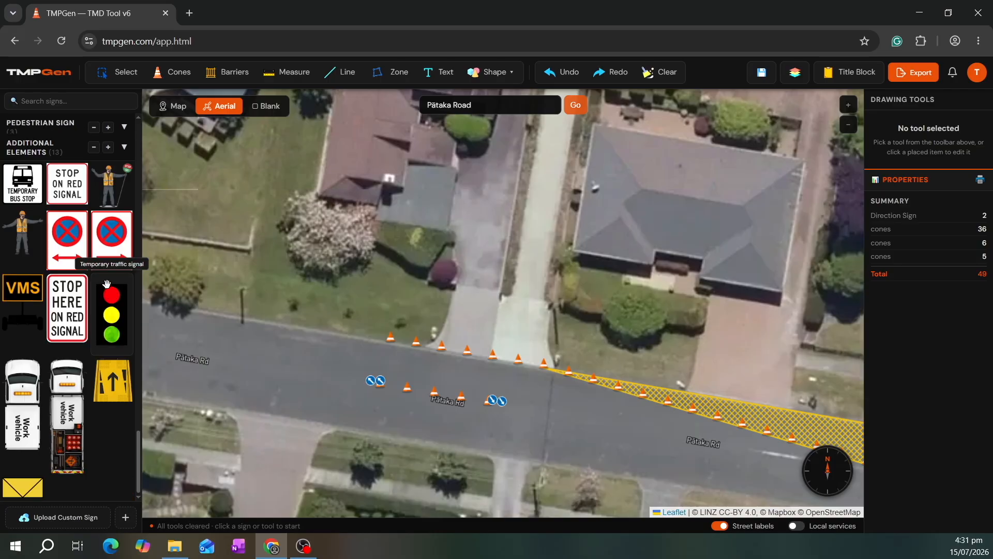
click(112, 185)
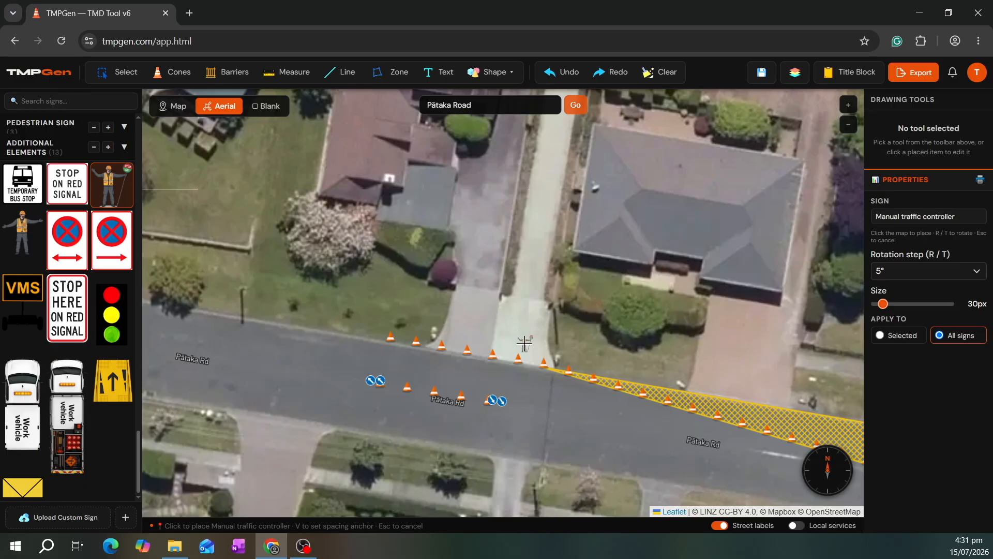
key(r)
key(r)
key(r)
key(r)
key(r)
key(r)
key(r)
key(r)
key(r)
key(r)
key(r)
key(r)
key(r)
key(r)
key(r)
click(528, 339)
drag(517, 349, 483, 369)
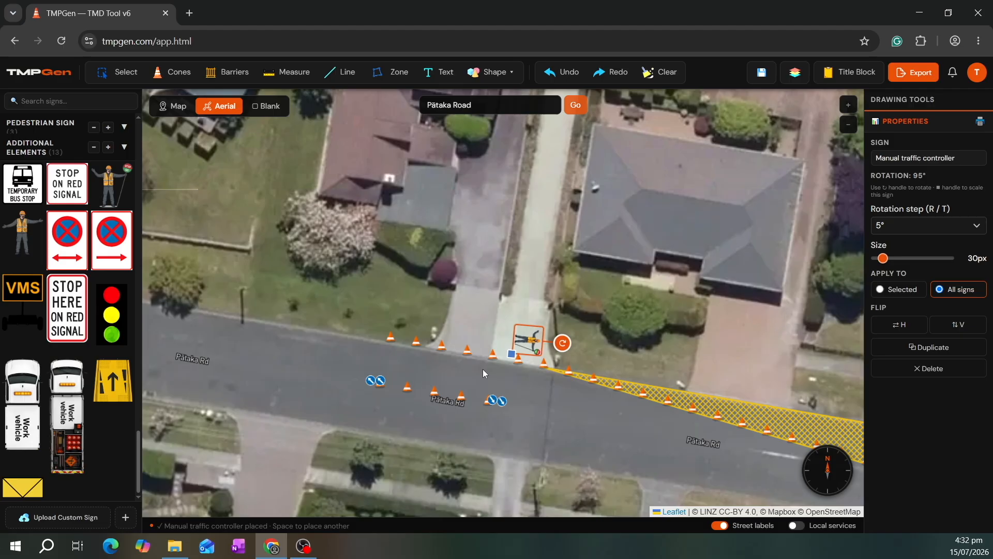
click(482, 369)
- Place a Temporary speed limit 30 km/h – Level 1 sign on the northern roadside, 25 m west of a spacing anchor at the taper's western tip
drag(344, 355, 378, 348)
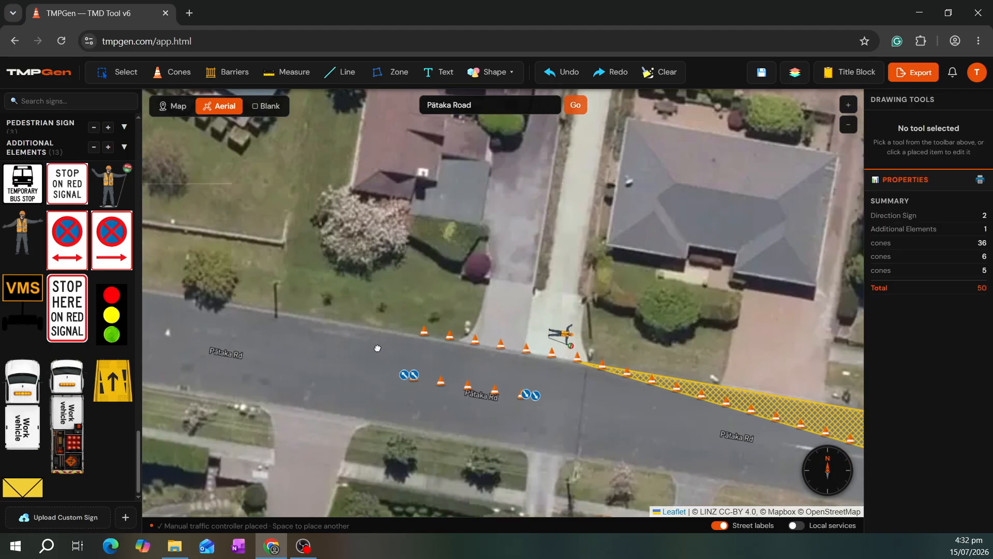
scroll(87, 280, up, 10)
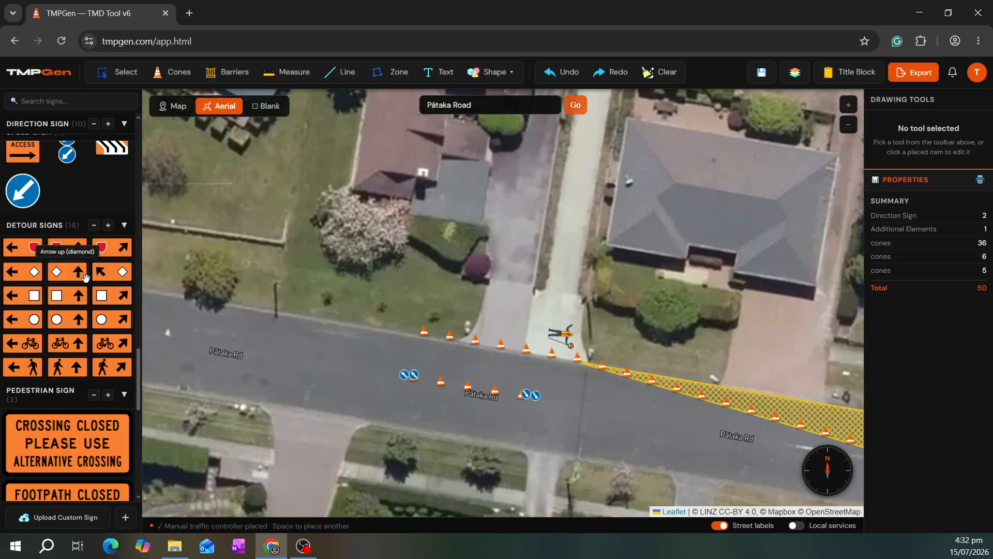
scroll(87, 279, up, 5)
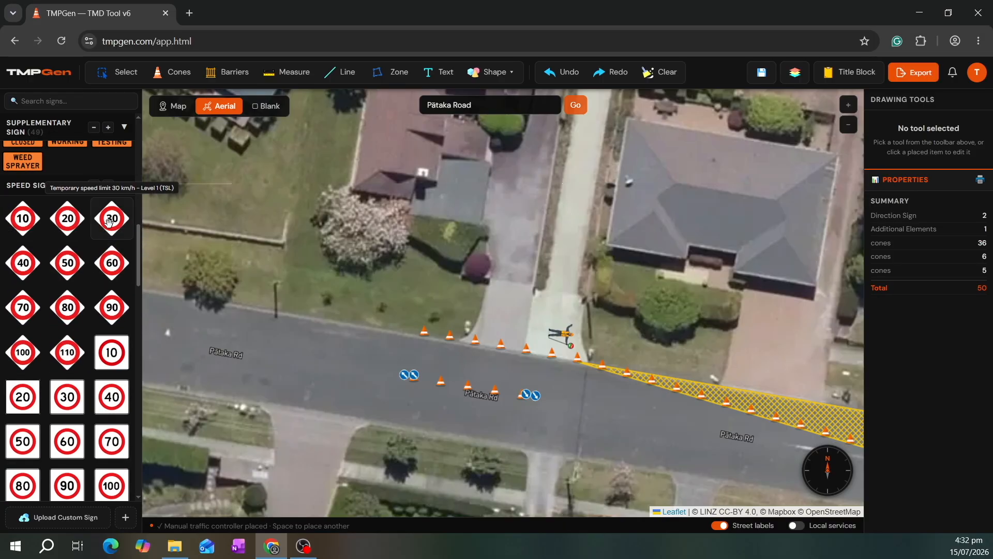
click(109, 221)
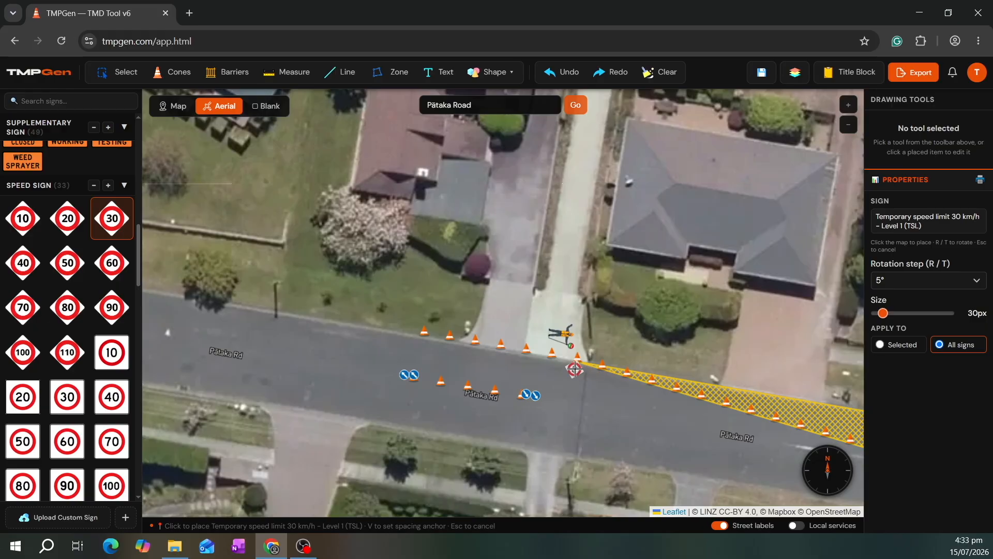
key(v)
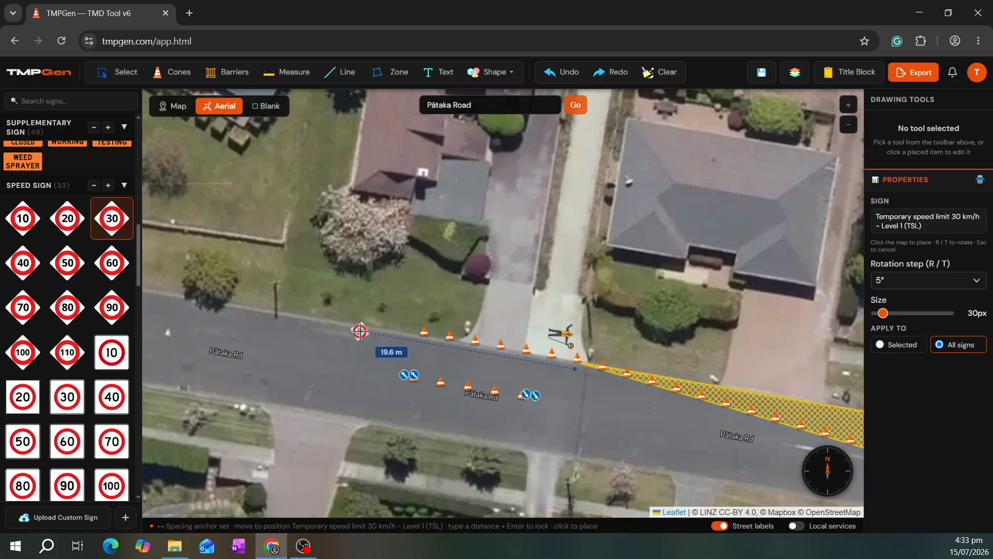
text(8)
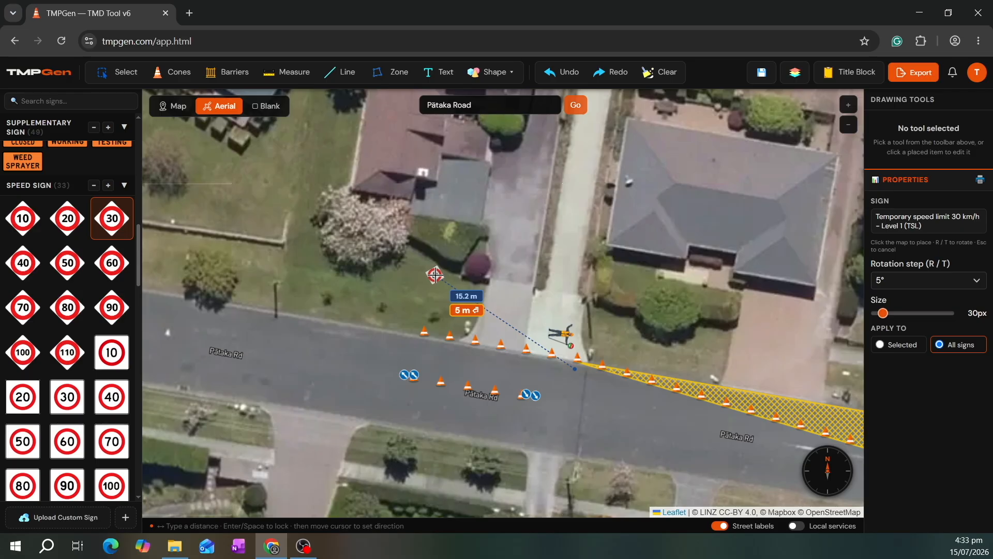
key(BackSpace)
text(25)
key(Return)
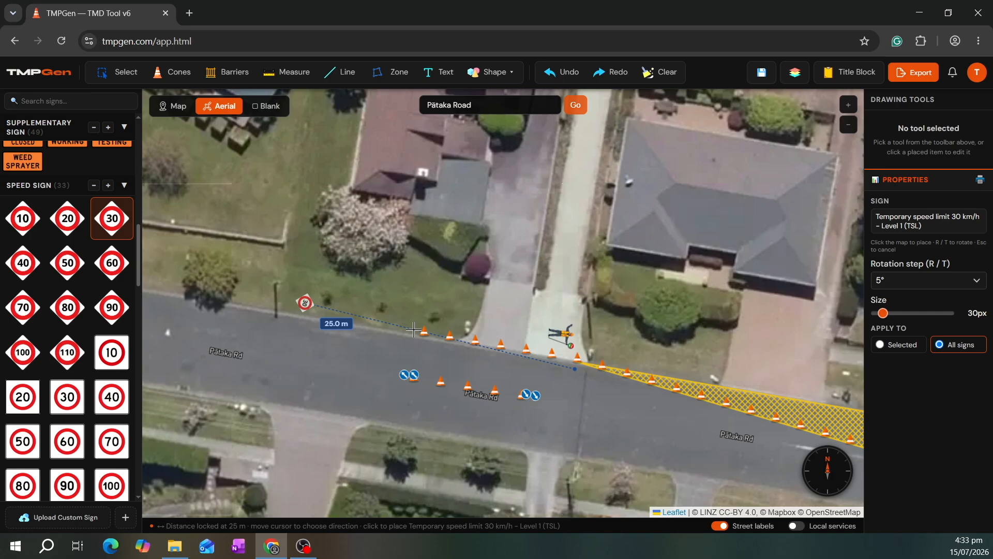
click(414, 331)
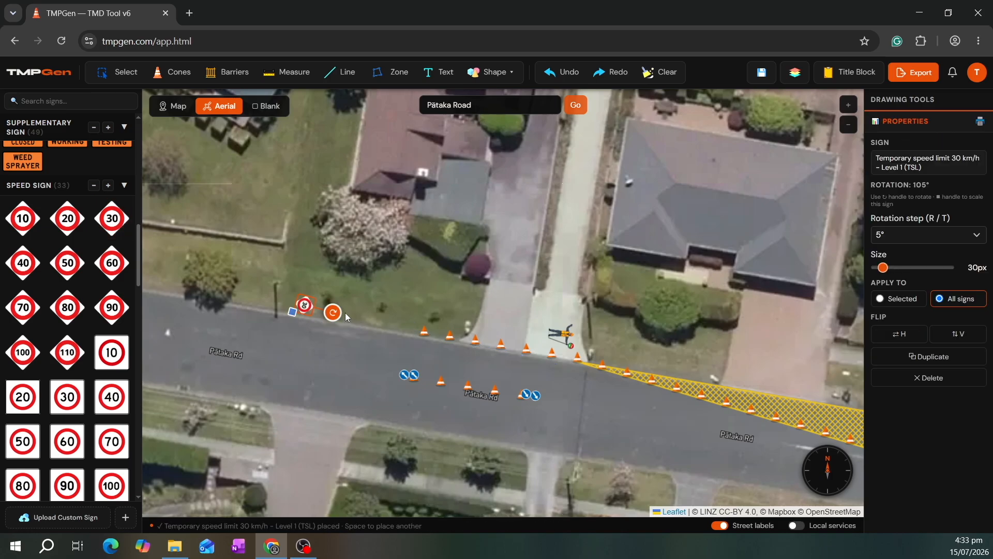
- Rotate the 30 km/h sign to 96°, set only its size to 66 px, and shift it slightly north onto the grass
drag(333, 307, 333, 309)
click(881, 298)
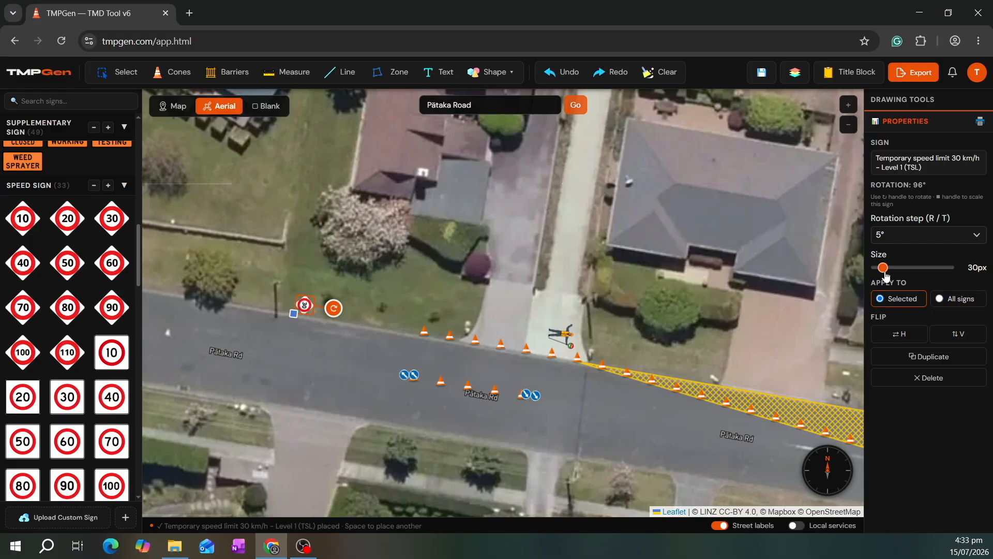
drag(882, 267, 897, 267)
drag(317, 304, 320, 296)
- Place a Temporary supplementary sign at 95° immediately west of the 30 km/h sign, keeping the rotation step at 5°
scroll(86, 425, down, 10)
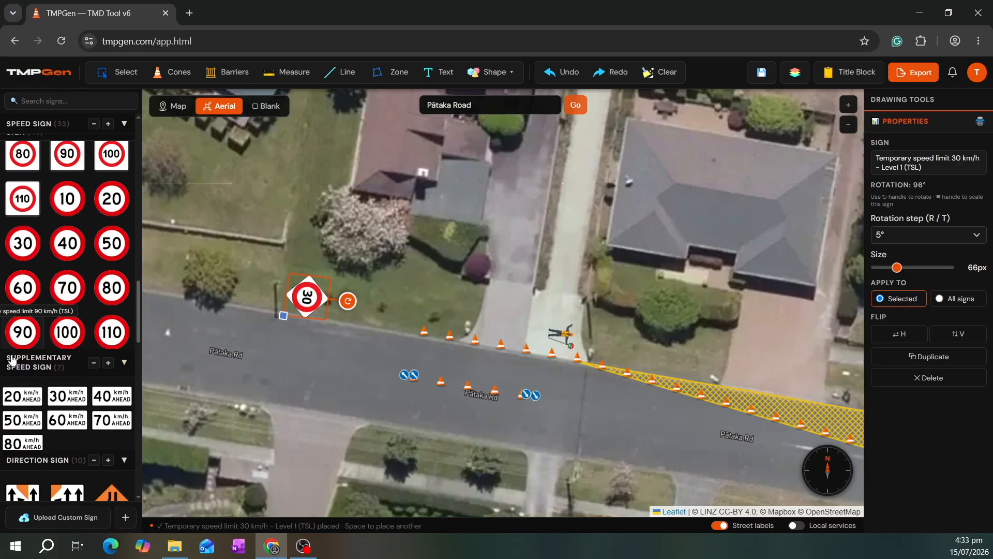
scroll(41, 343, up, 6)
scroll(41, 343, down, 6)
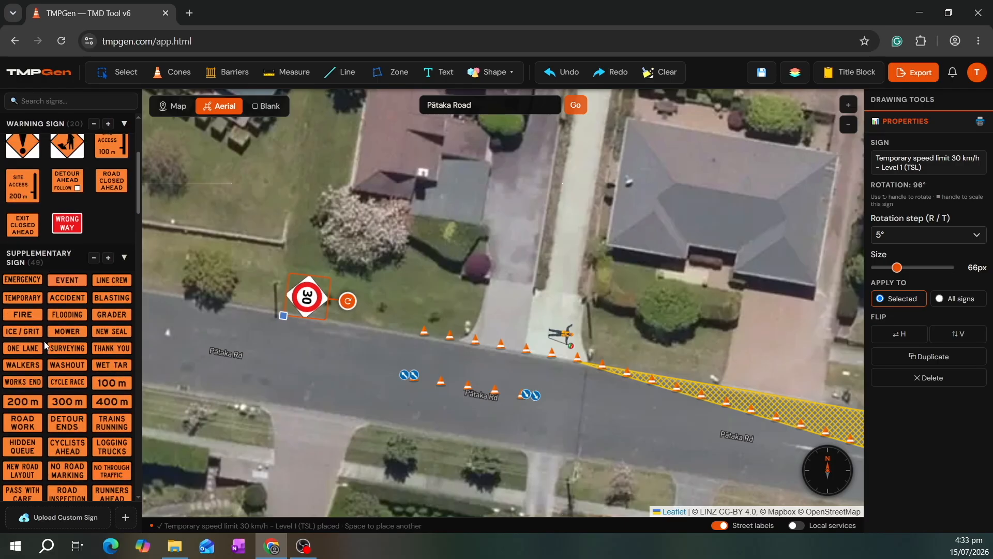
click(31, 298)
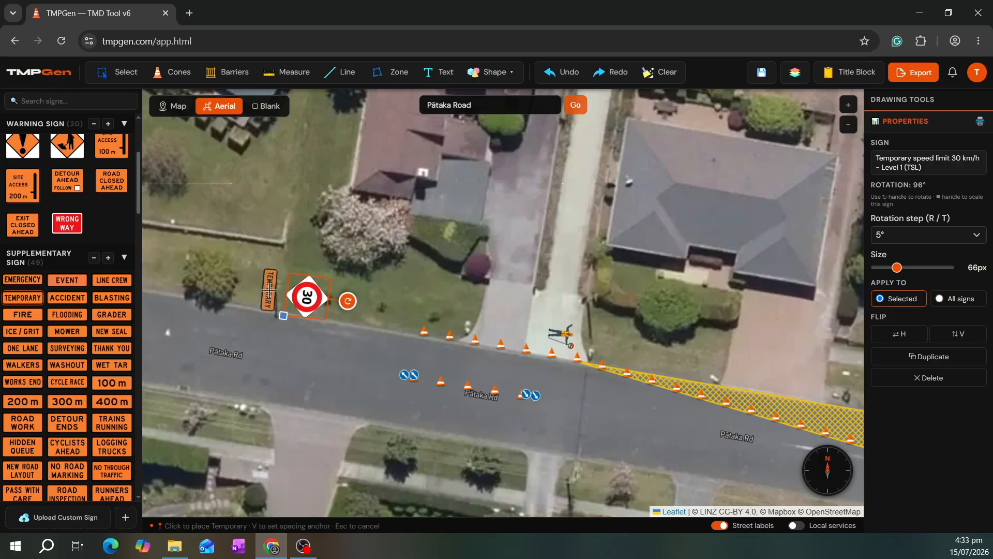
click(277, 294)
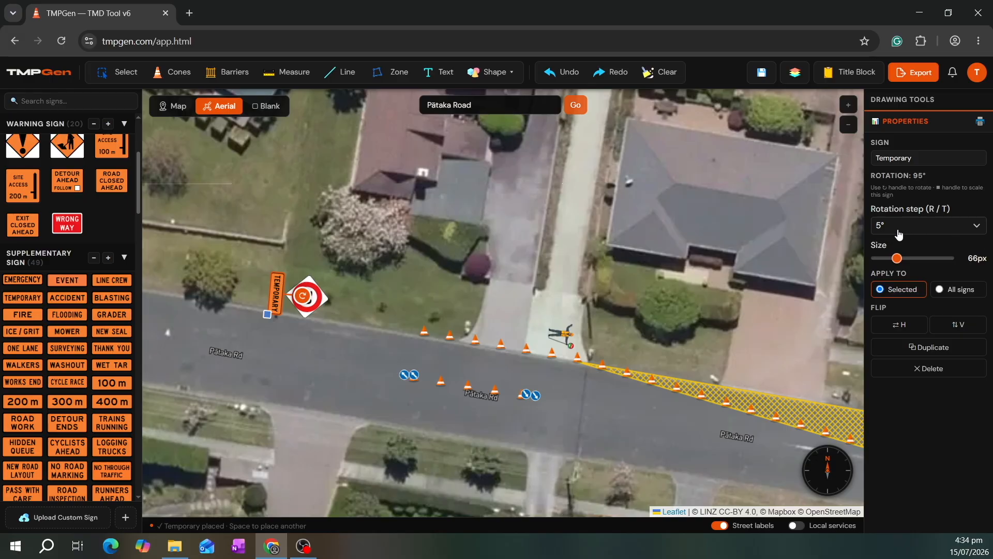
click(970, 232)
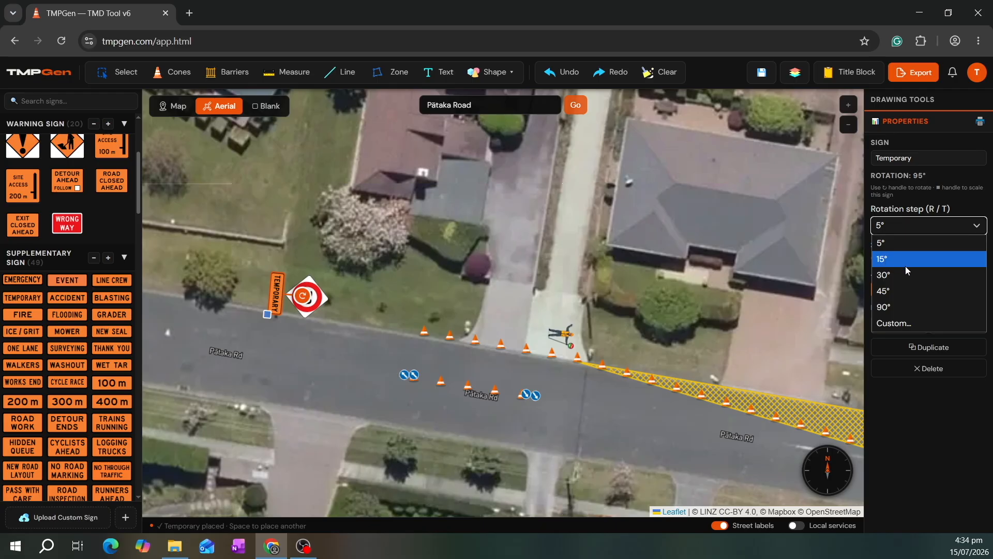
click(901, 244)
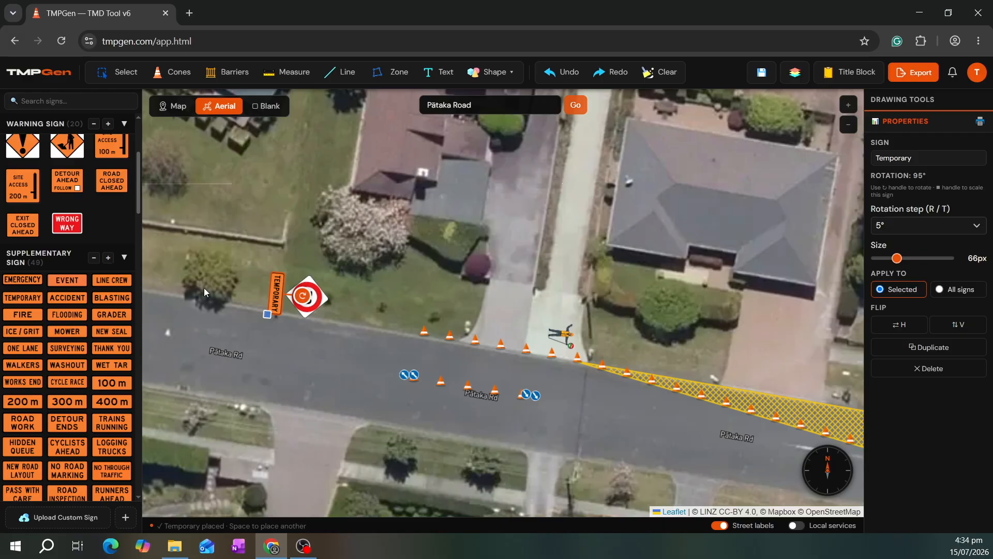
- Place a Temporary speed limit 50 km/h – Level 1 sign, rotated to 280°, directly north of the 30 km/h sign and deselect it
scroll(97, 354, up, 4)
scroll(97, 355, down, 5)
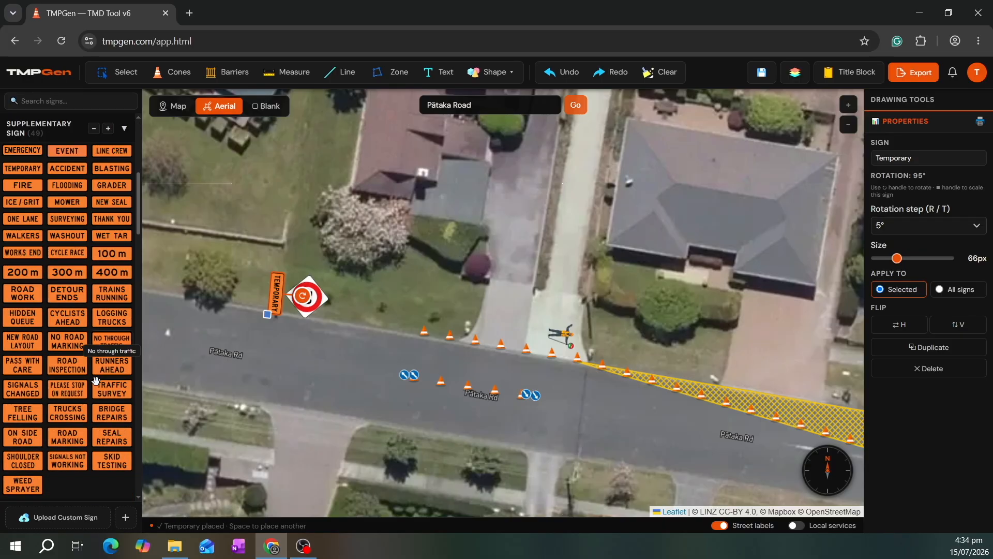
scroll(250, 395, down, 1)
scroll(70, 378, up, 15)
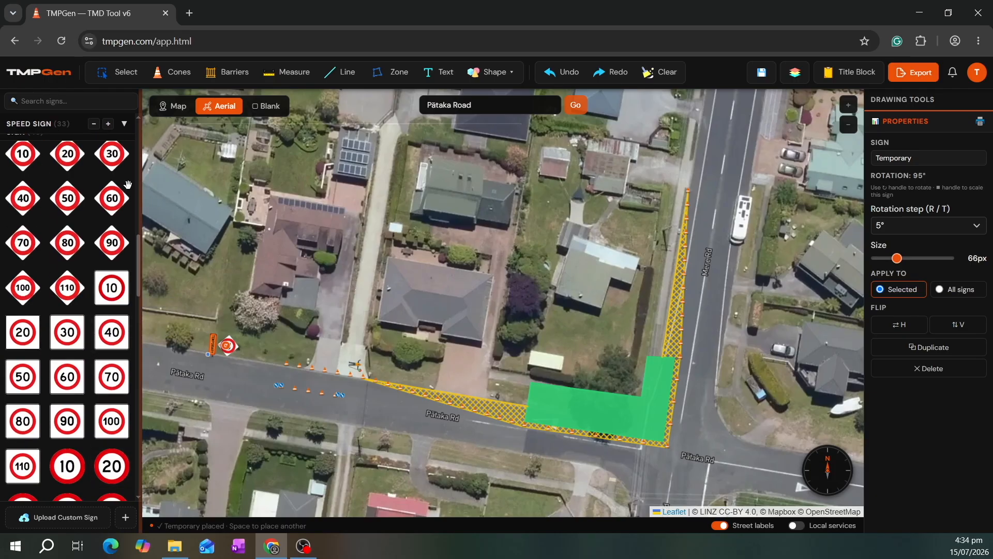
click(67, 198)
scroll(216, 322, up, 1)
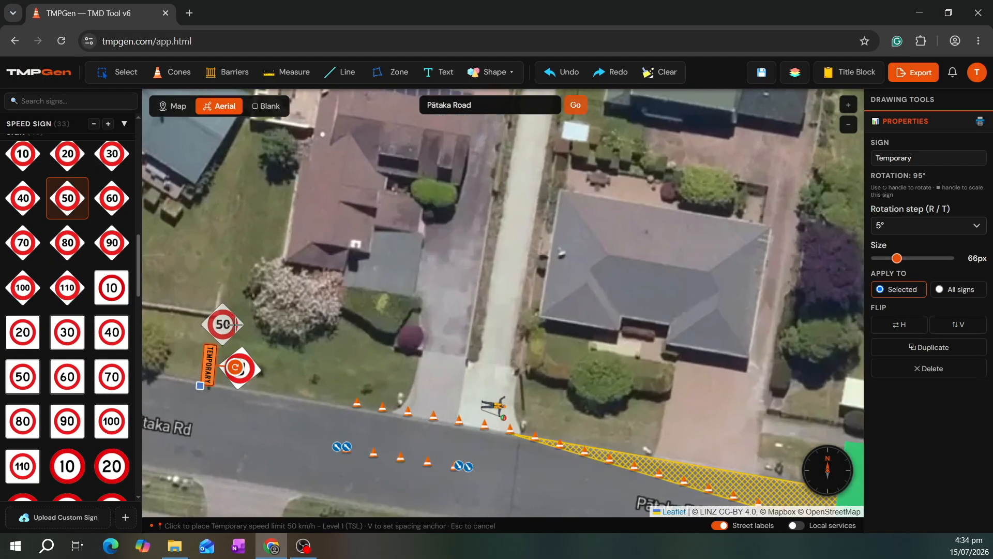
key(r)
key(r)
key(r)
key(r)
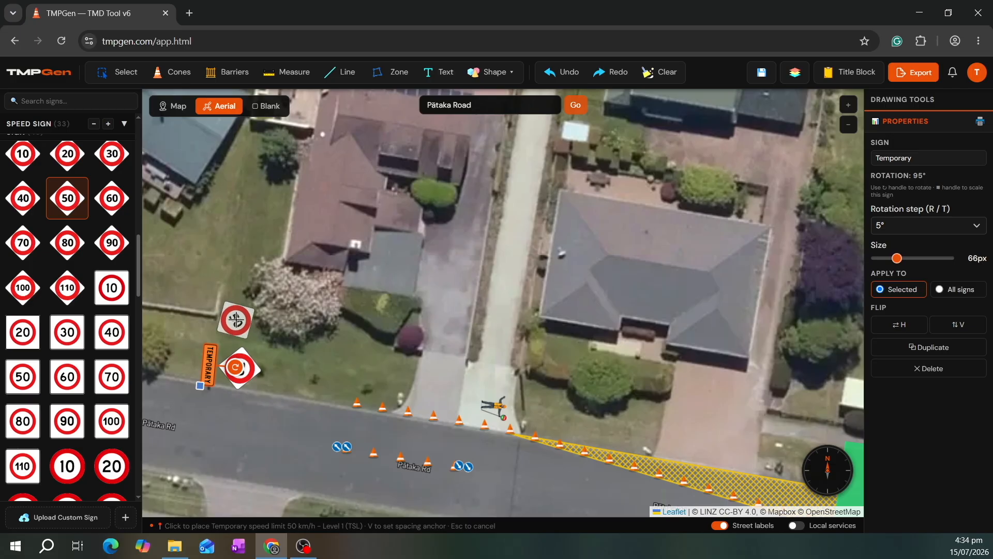
key(r)
key(r)
key(r)
key(r)
key(r)
key(r)
key(r)
key(r)
key(r)
key(r)
key(r)
key(r)
key(r)
key(r)
key(r)
key(r)
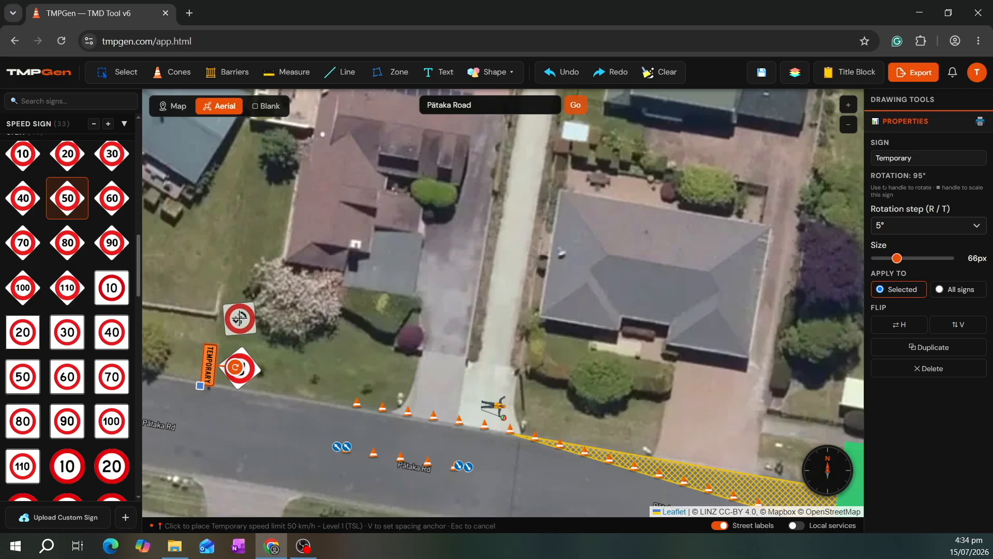
key(r)
key(r)
key(r)
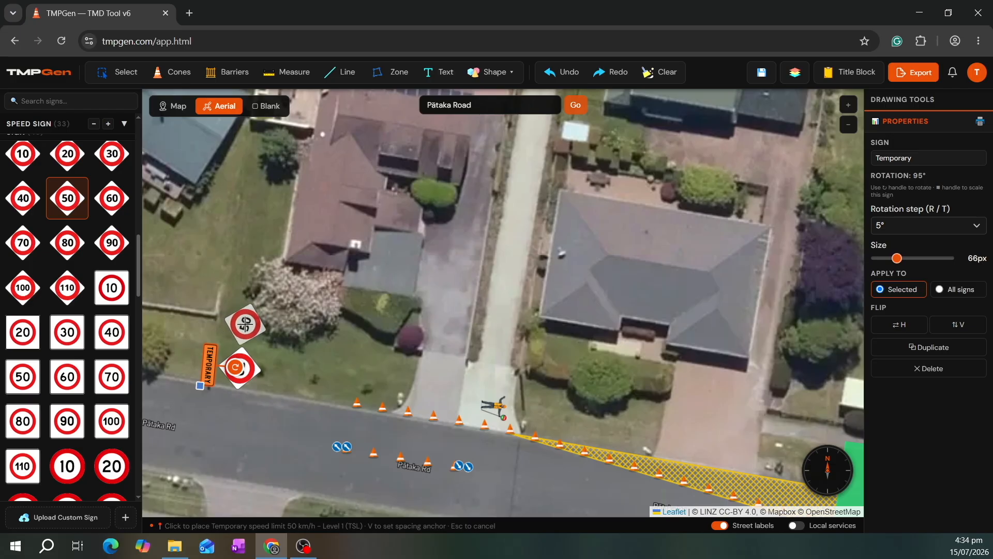
click(246, 324)
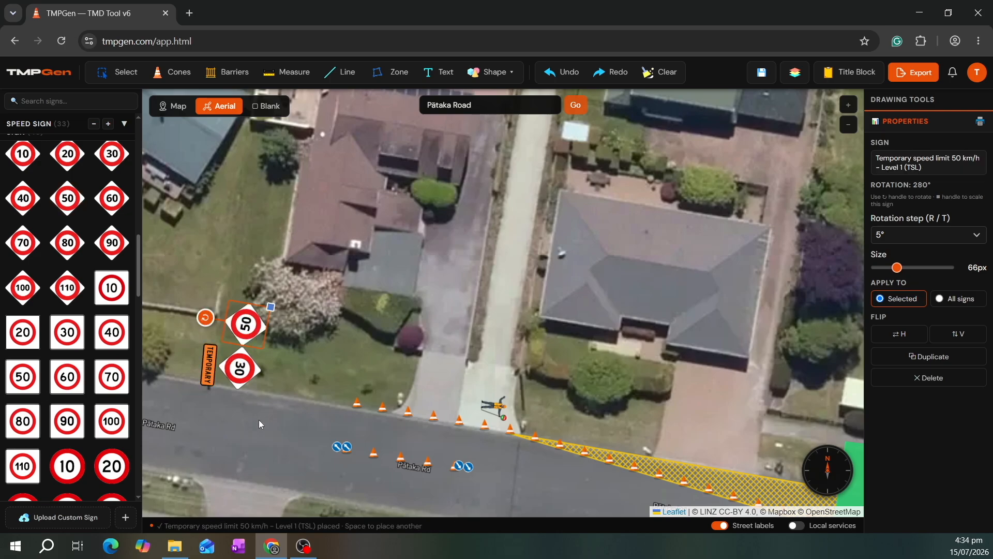
drag(258, 420, 315, 371)
key(Escape)
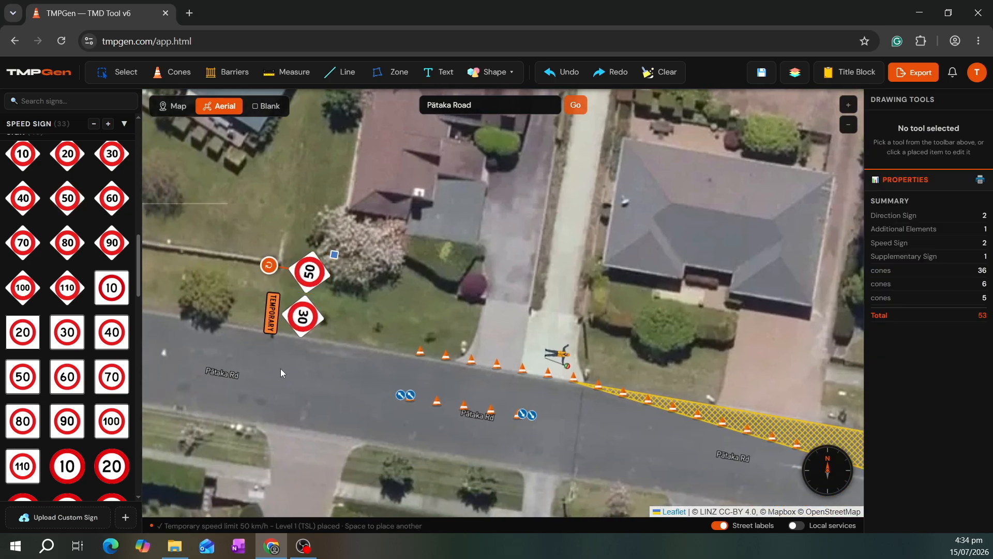
- Copy the 50 km/h, 30 km/h and Temporary signs together and paste them, rotated 5° clockwise, on the southern side of Pātaka Rd
drag(260, 405, 308, 393)
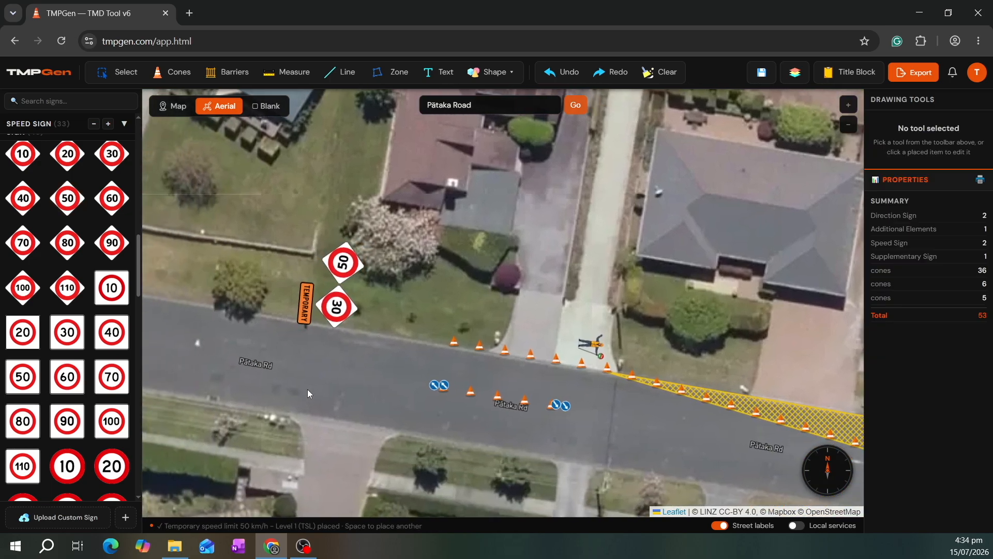
click(131, 77)
drag(365, 346, 284, 229)
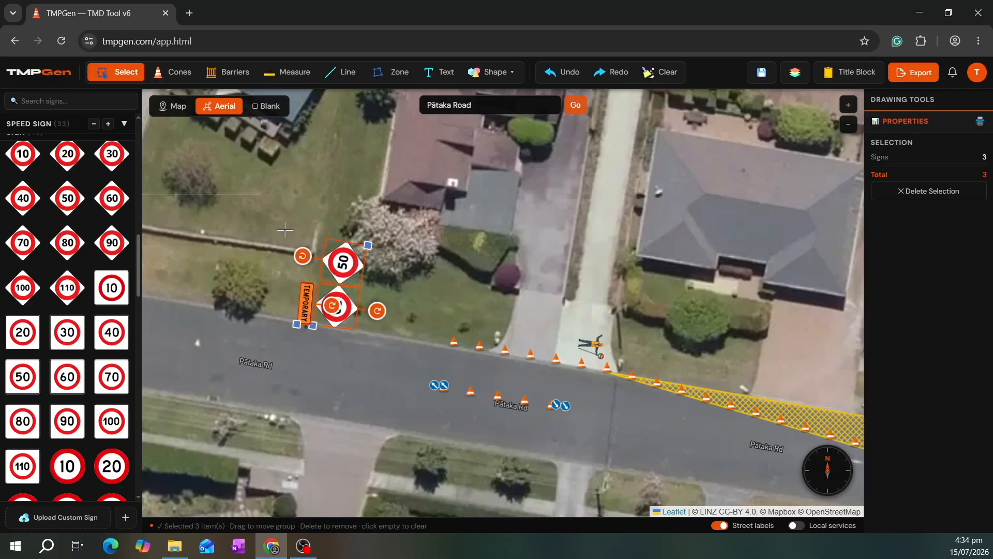
key(ctrl+c)
key(ctrl+v)
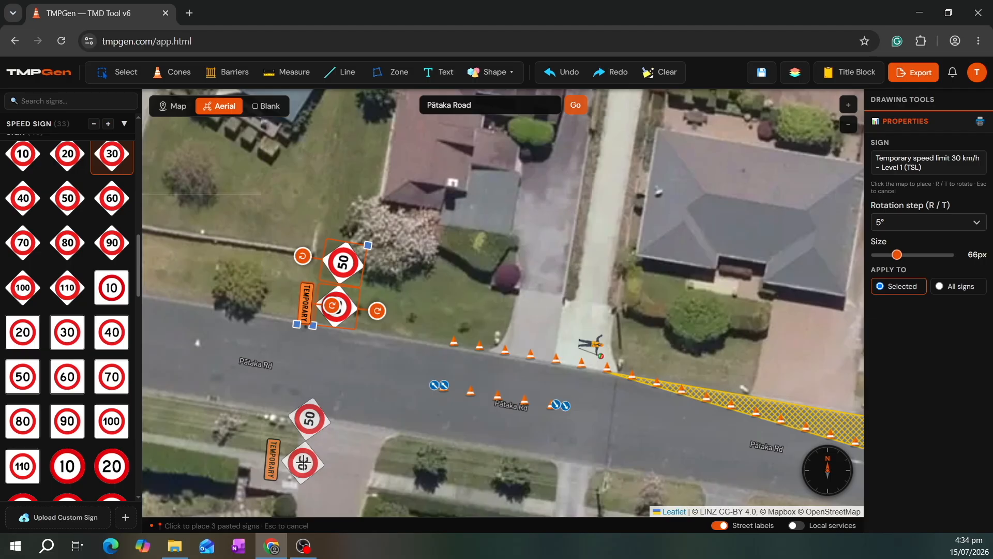
key(r)
key(r)
key(r)
key(r)
key(r)
key(r)
key(r)
key(r)
key(t)
key(t)
key(t)
key(t)
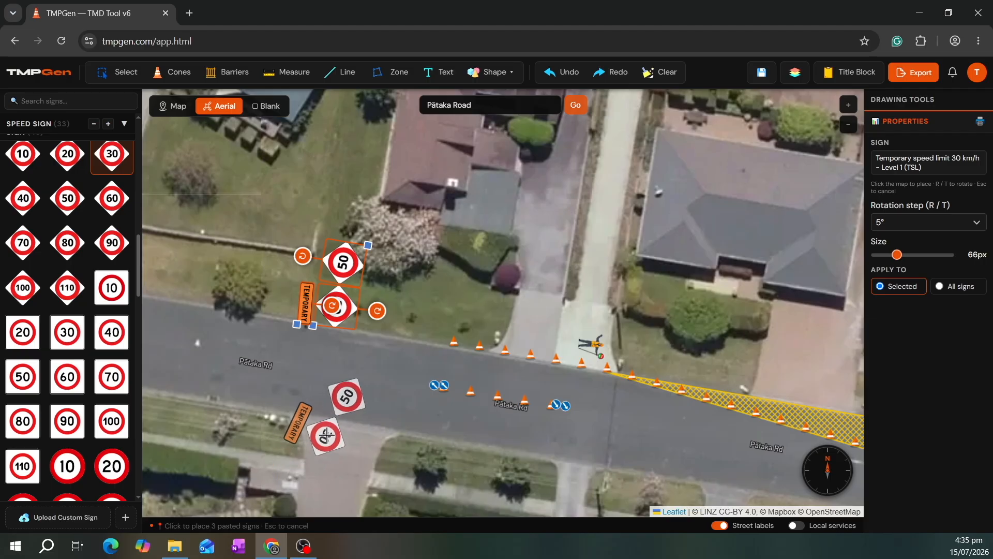
key(t)
key(t)
key(t)
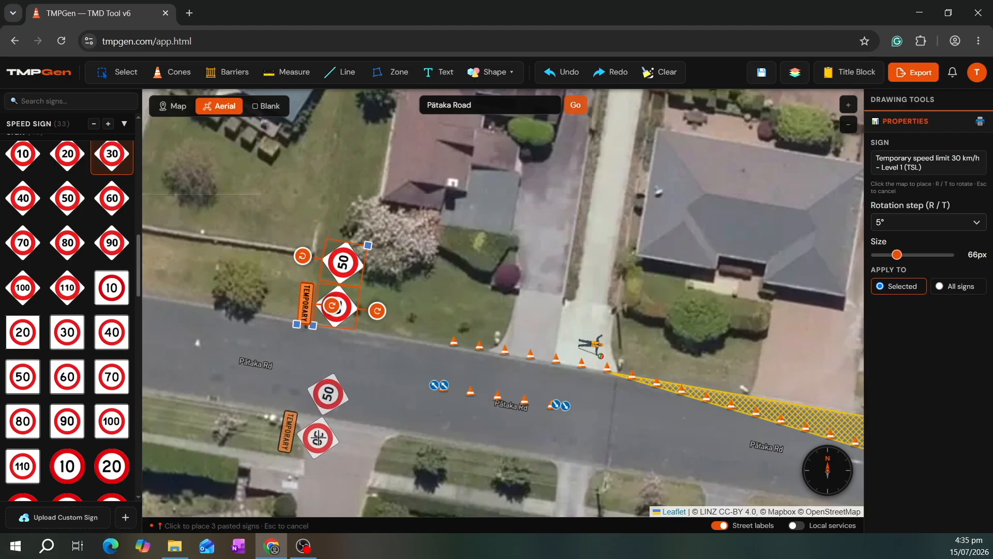
click(331, 436)
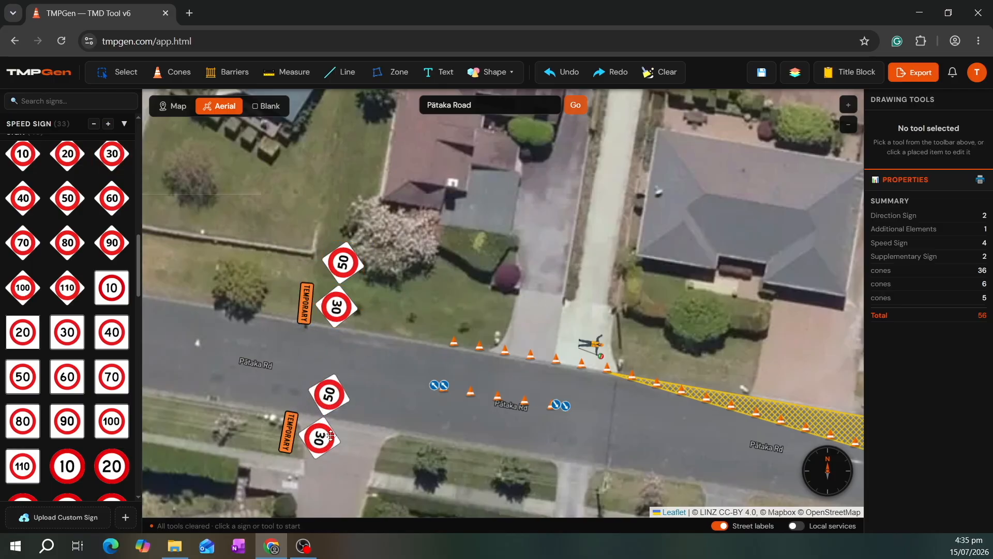
- Move the southern group's 50 km/h sign to the south side of its 30 km/h sign and deselect it
drag(336, 387, 317, 472)
drag(383, 440, 497, 413)
scroll(449, 408, up, 1)
scroll(448, 404, down, 1)
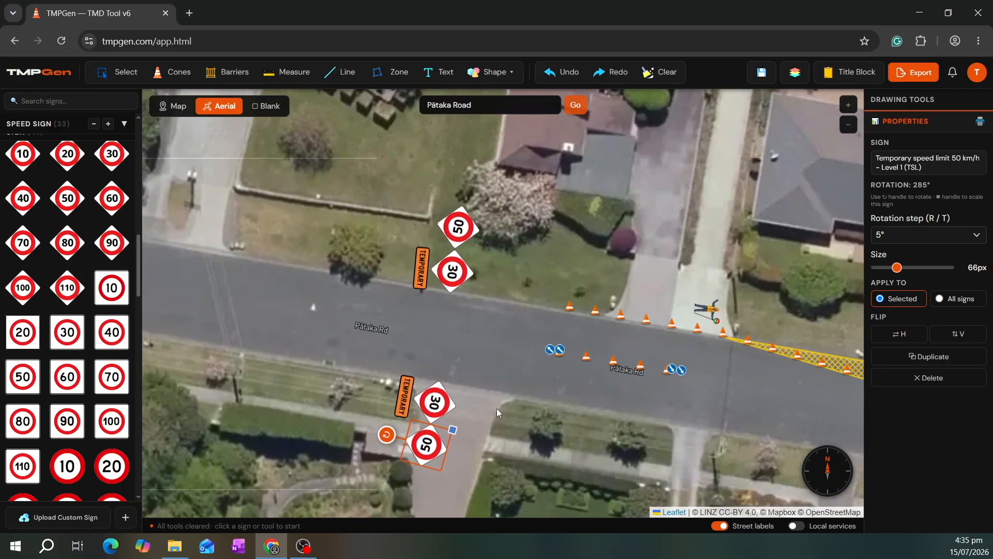
click(361, 336)
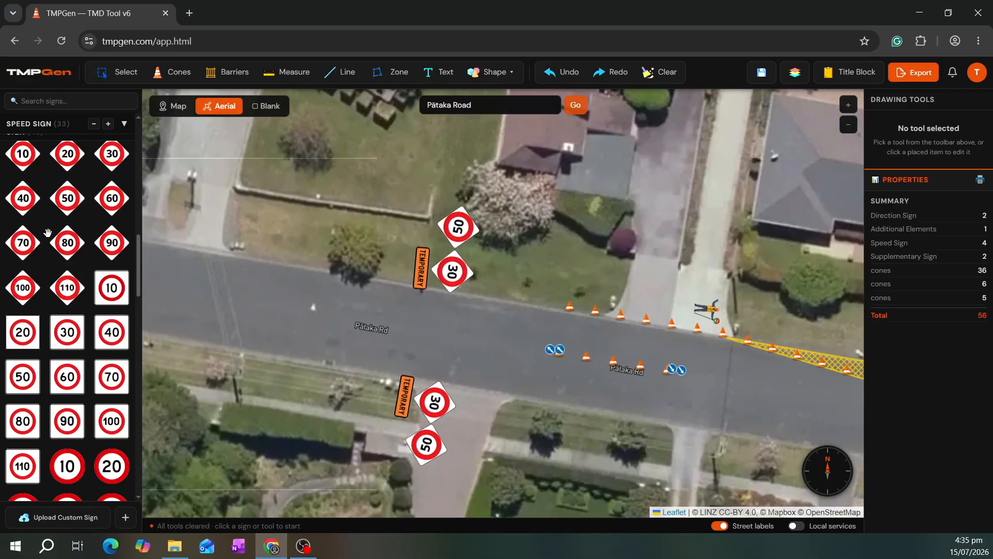
- Enlarge the sign thumbnails in the Supplementary Sign category of the library
scroll(77, 243, up, 4)
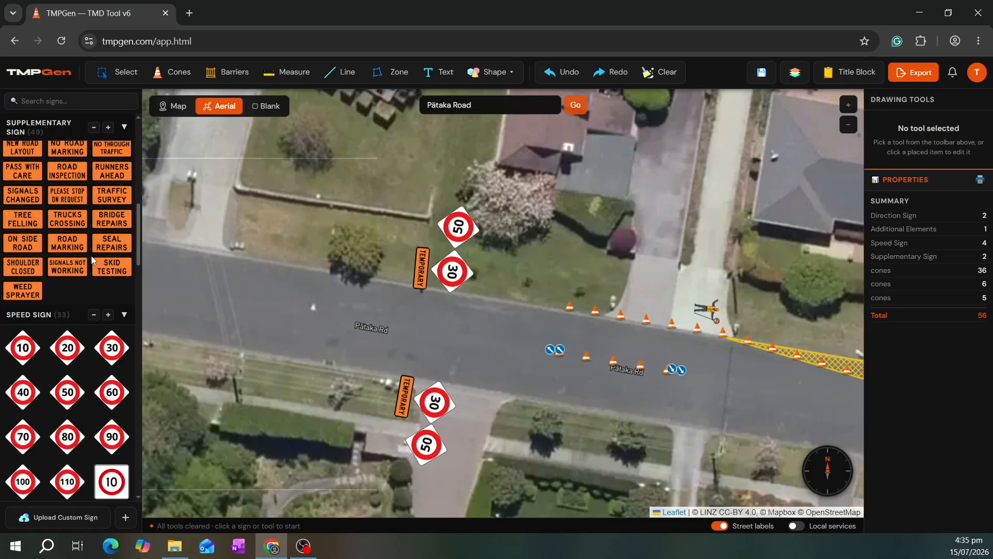
scroll(91, 255, up, 6)
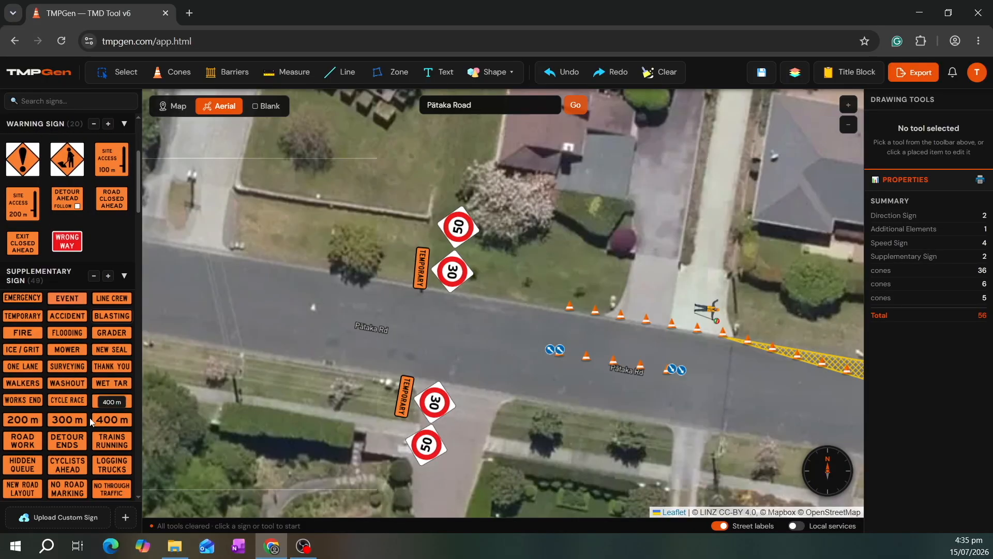
scroll(91, 421, down, 3)
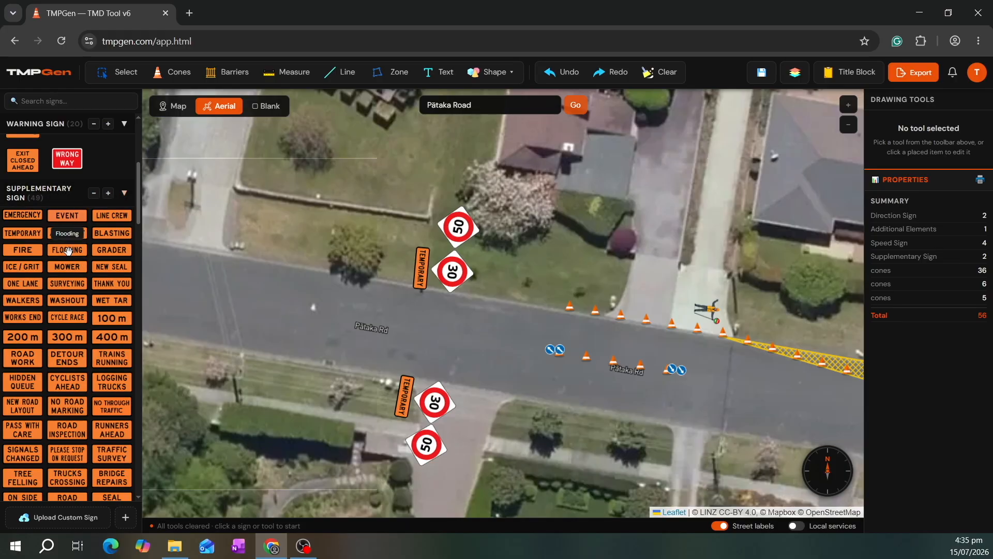
click(93, 194)
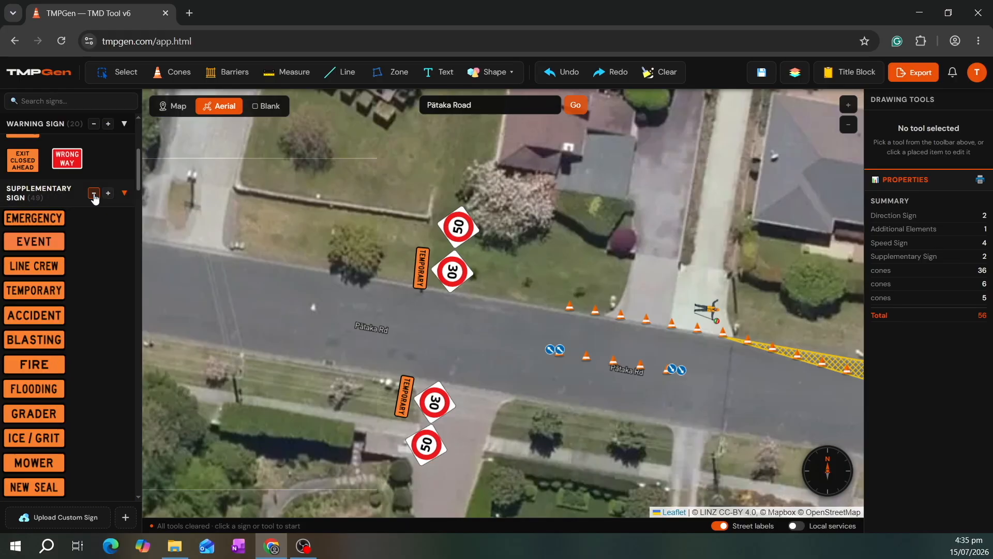
- Shrink the sign thumbnails in the Supplementary Sign category and move the Temporary sign to the first place in it
click(94, 195)
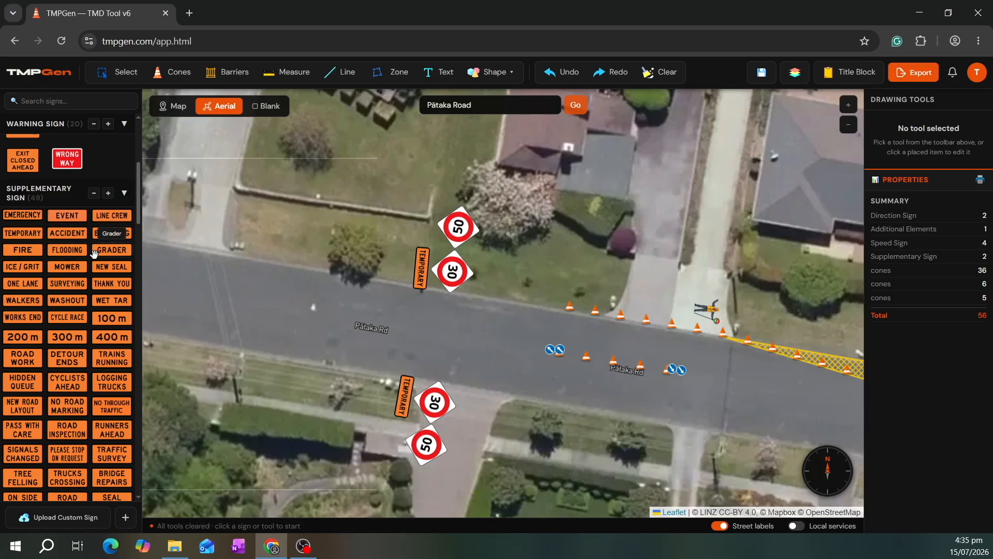
scroll(93, 252, down, 2)
scroll(78, 279, up, 3)
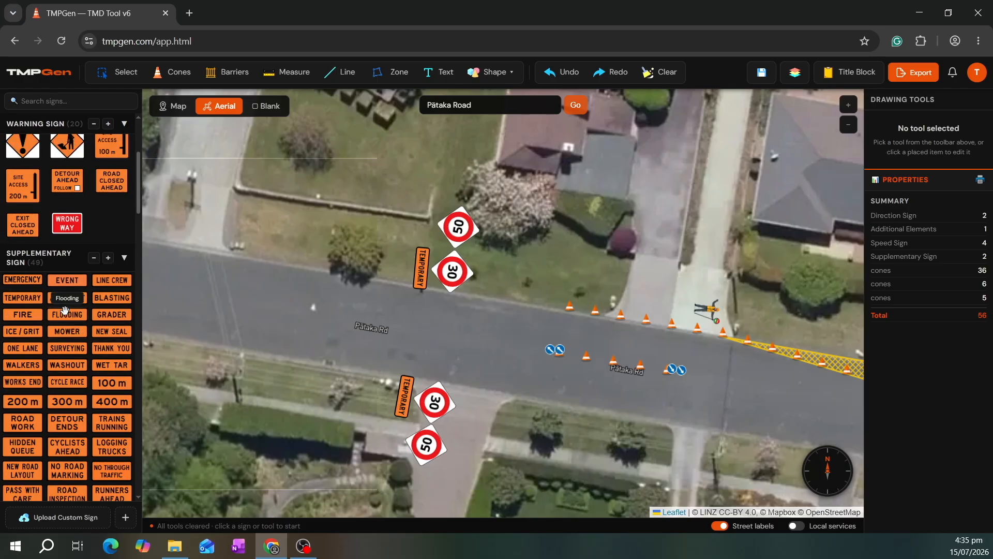
click(32, 299)
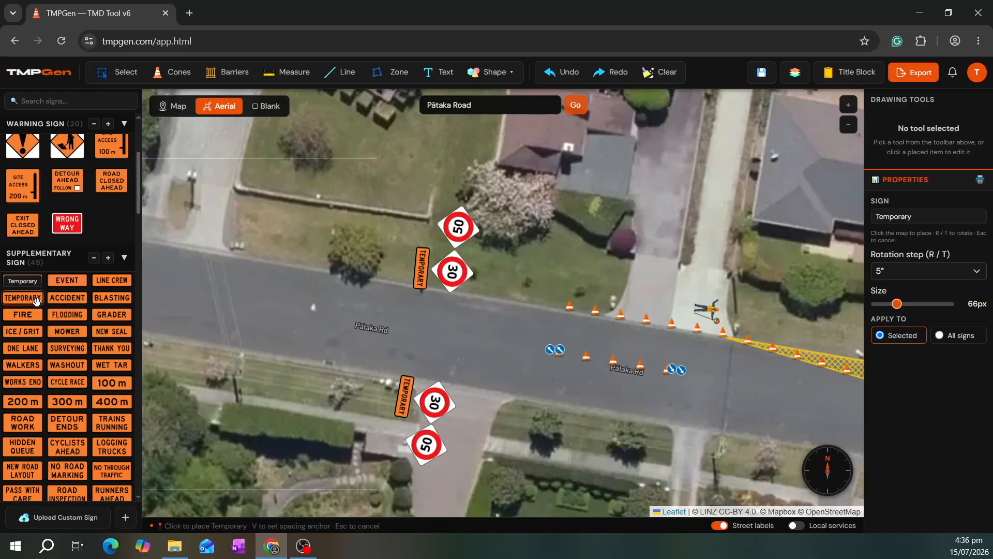
drag(34, 280, 33, 278)
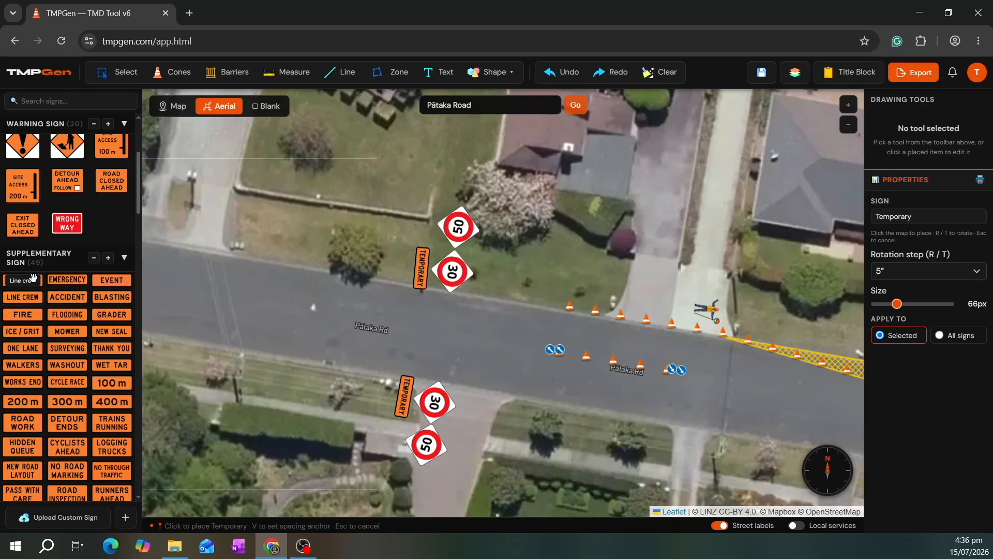
key(Escape)
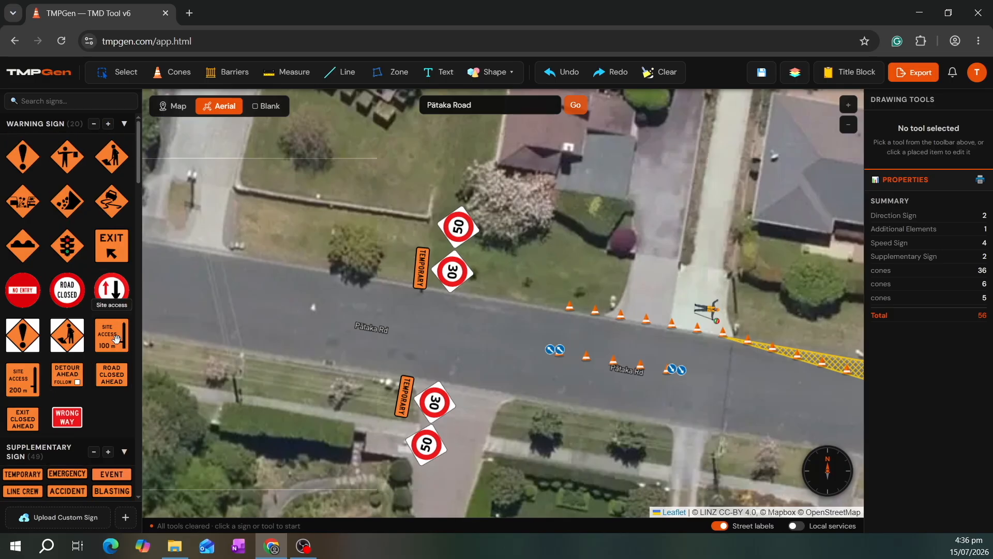
- Add a new sign category at the end of the library and delete it again
scroll(107, 362, down, 8)
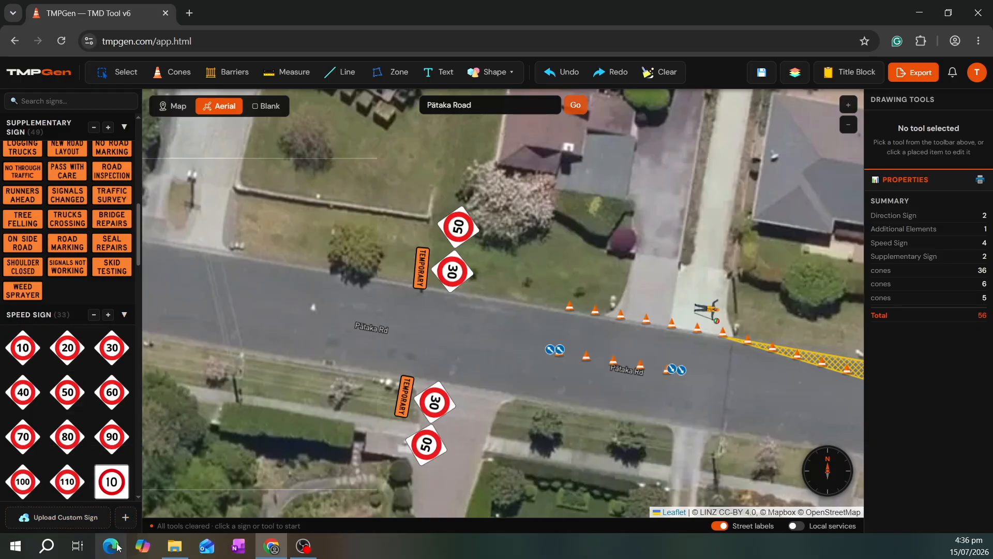
click(125, 518)
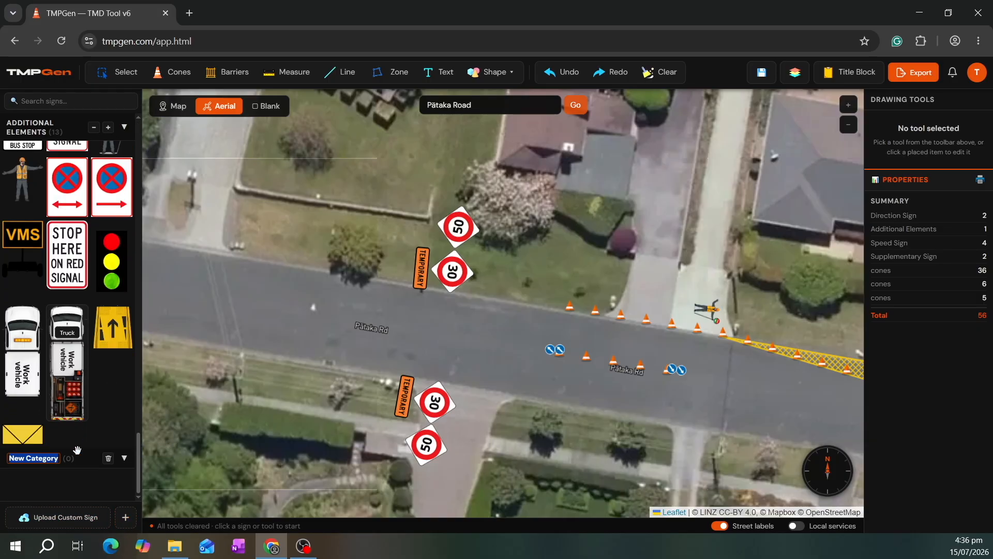
click(108, 459)
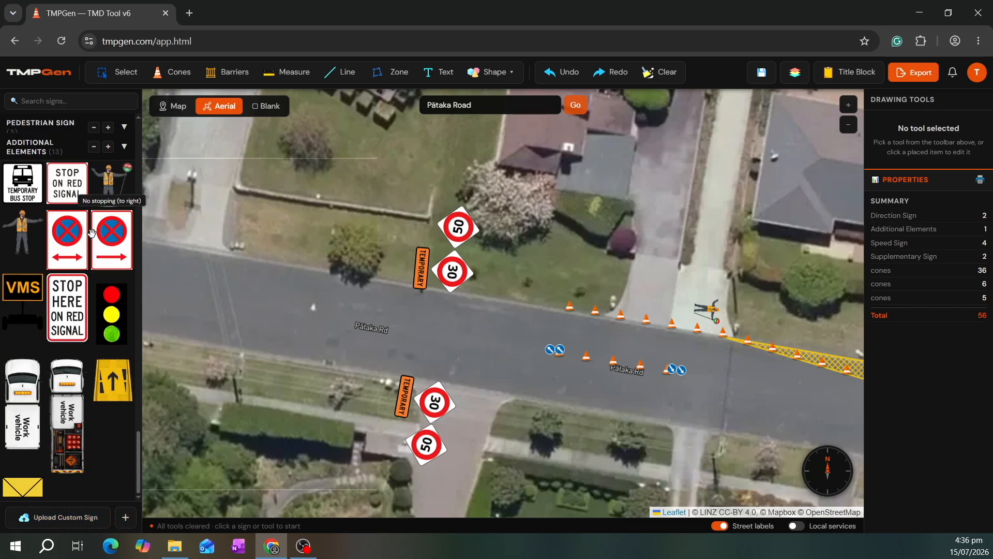
- Place a Flag person sign 25 m west of the northern 30 km/h sign on Pātaka Rd, rotated to 99°
scroll(34, 273, up, 4)
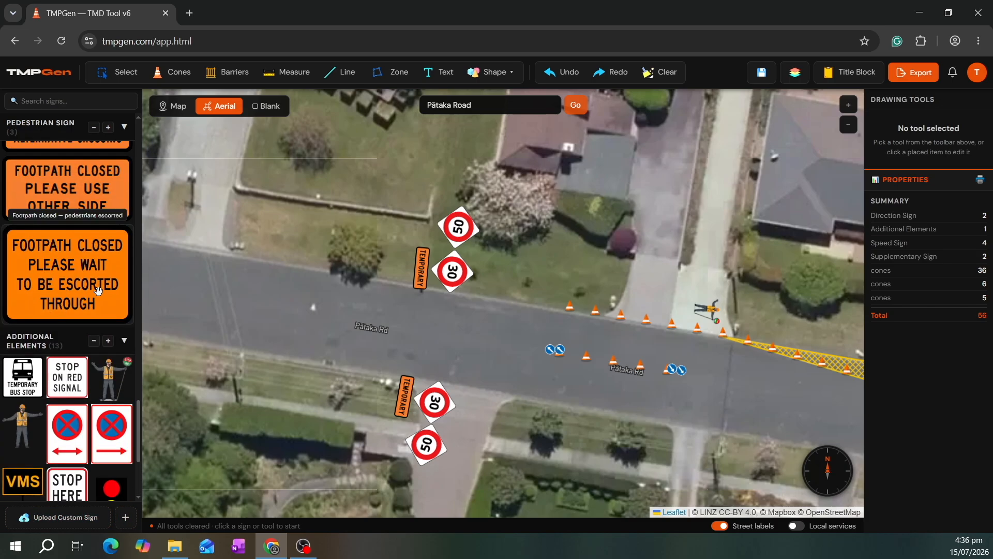
scroll(101, 301, up, 7)
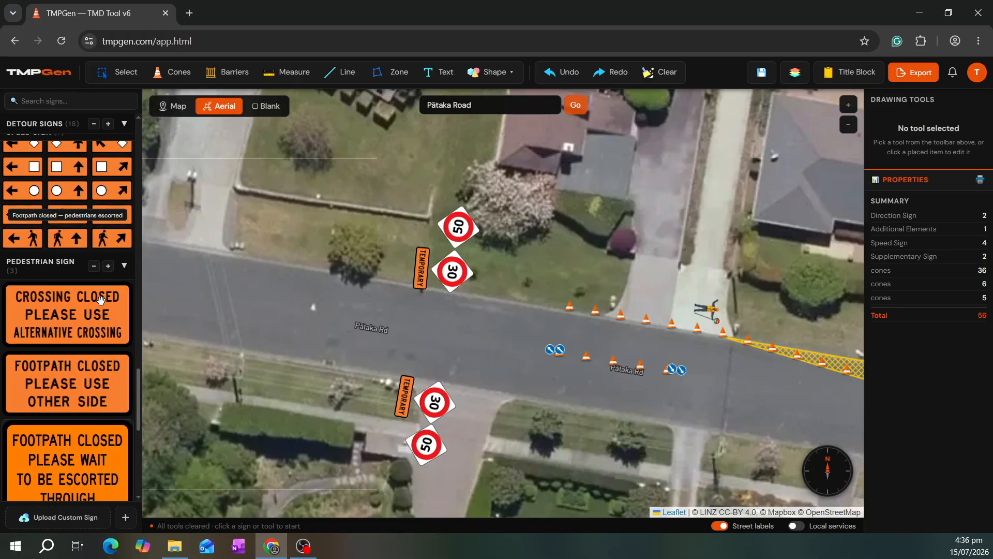
scroll(91, 313, down, 3)
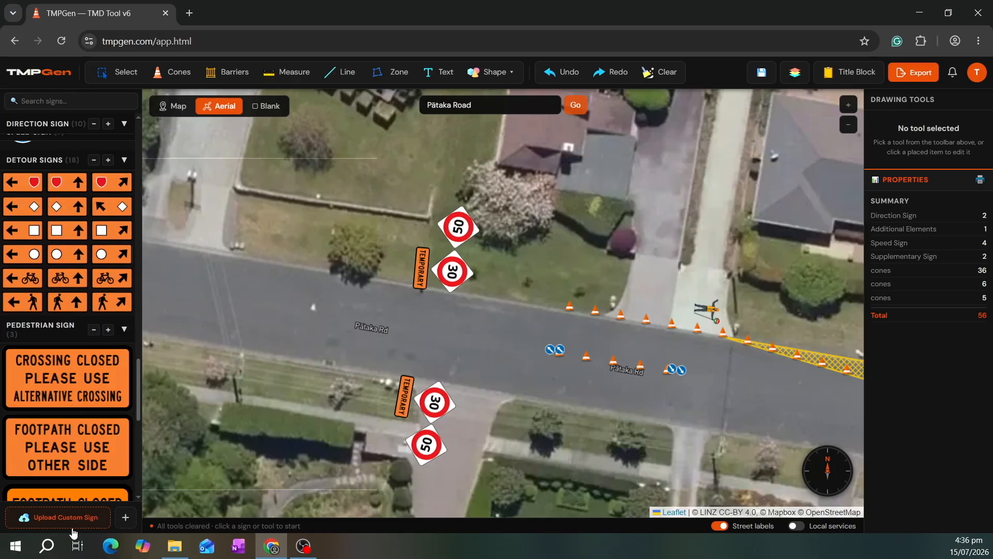
scroll(67, 310, up, 5)
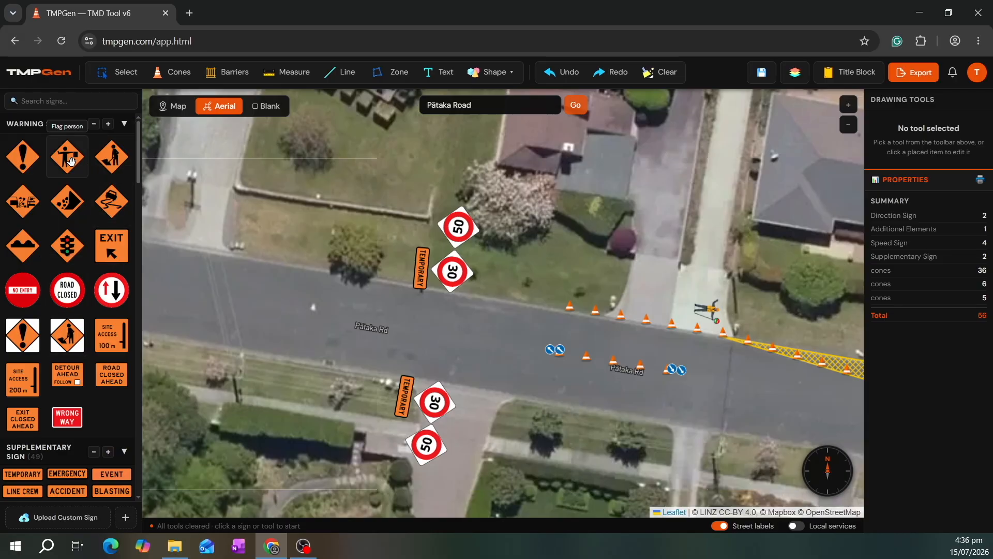
click(67, 156)
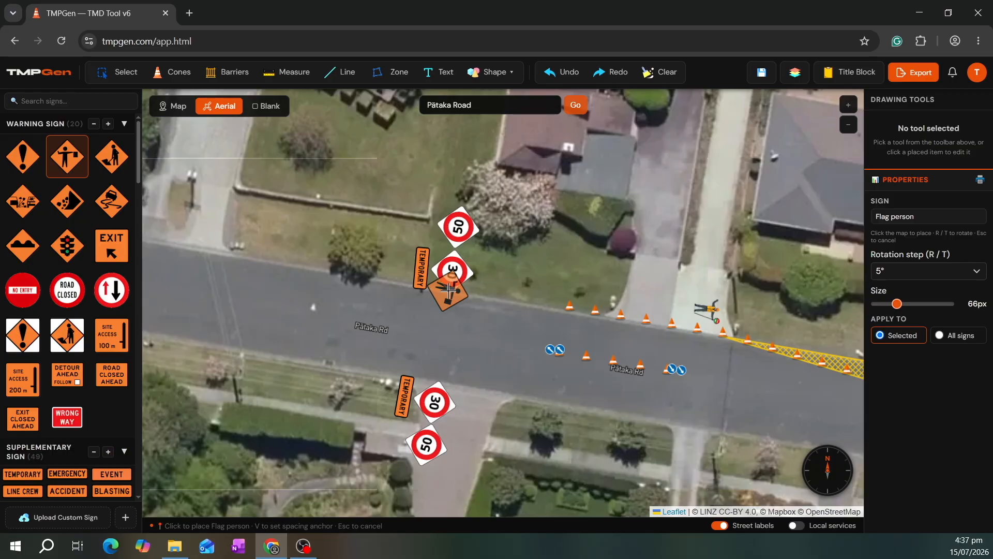
key(v)
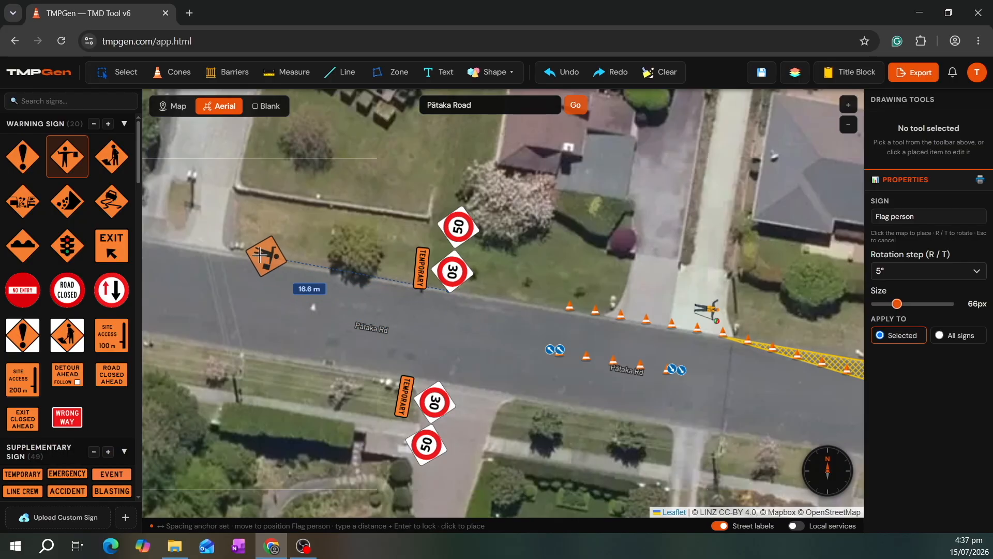
text(25)
key(Return)
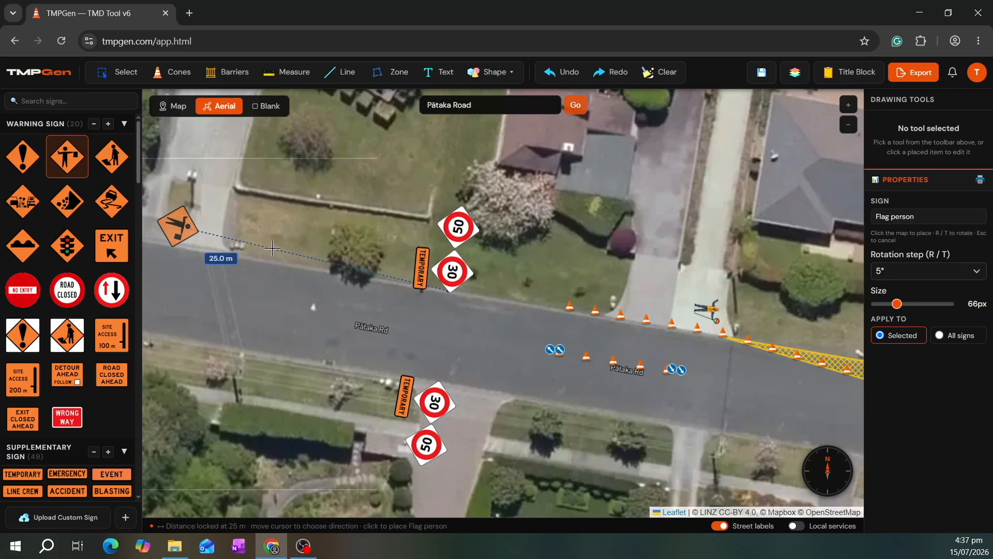
click(274, 252)
drag(224, 233, 226, 229)
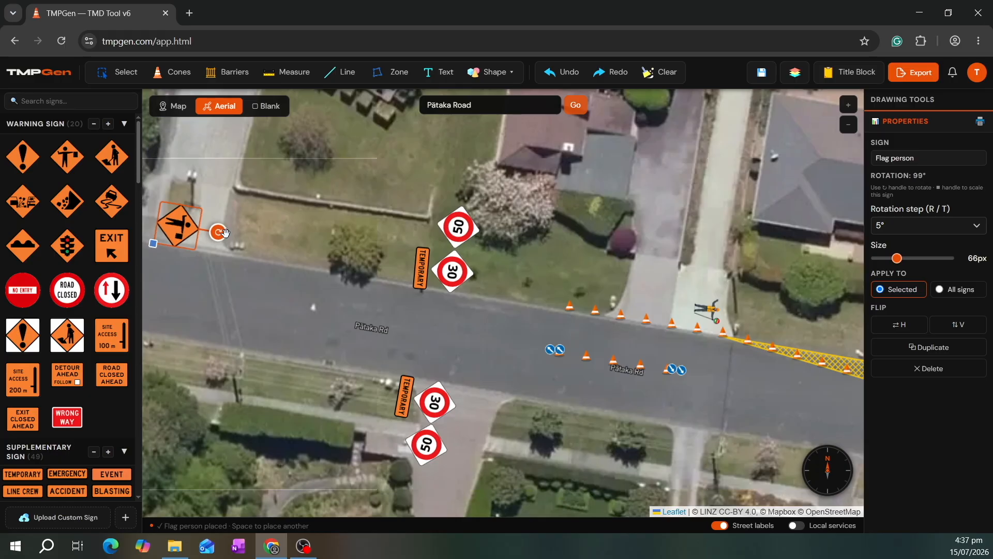
- Place a Stop on request sign directly west of the Flag person sign, rotated to 98°
scroll(75, 317, down, 5)
scroll(75, 316, down, 1)
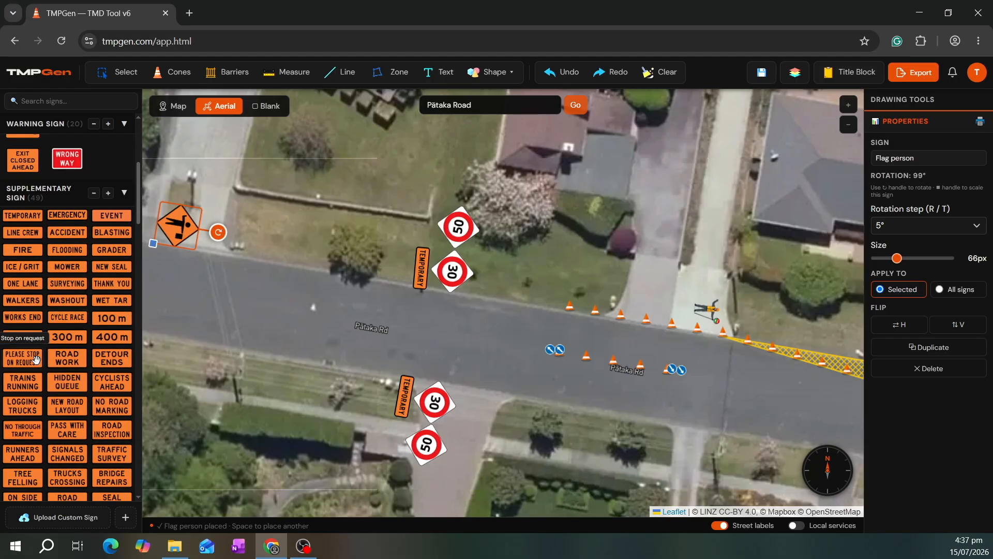
click(21, 356)
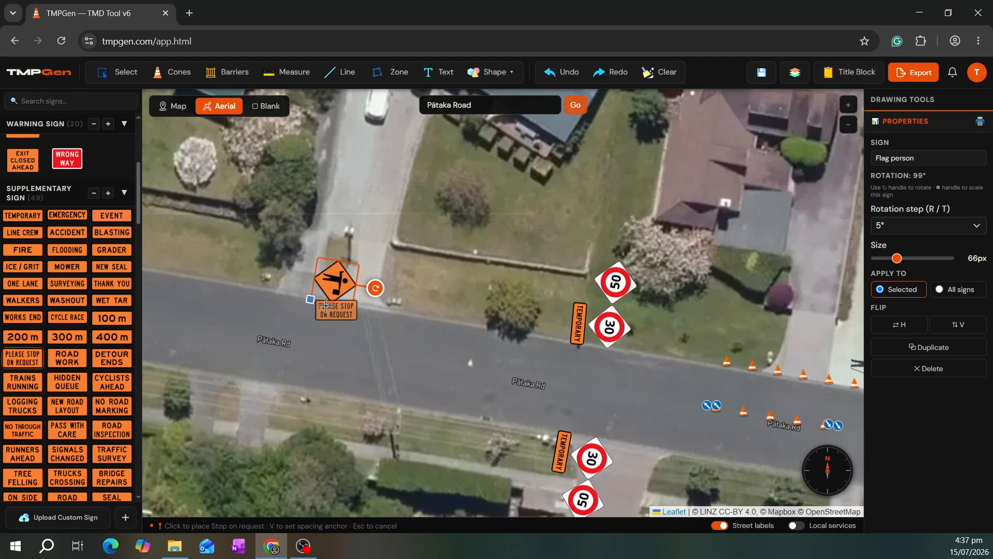
key(r)
key(r)
key(r)
key(r)
key(r)
key(r)
key(r)
key(r)
key(r)
key(r)
key(r)
key(r)
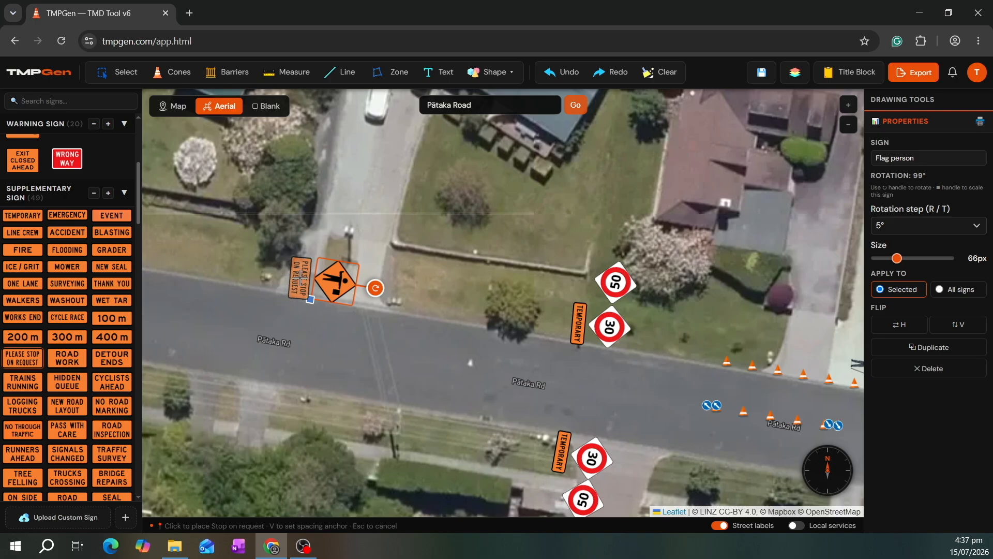
click(300, 277)
drag(326, 283, 333, 281)
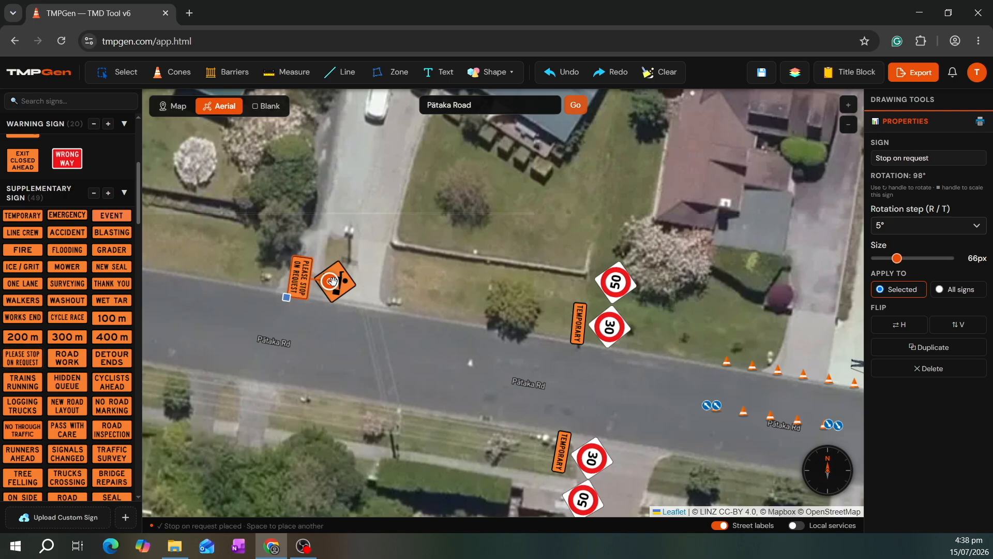
- Place a Road works – Level 1 (T1A) sign, rotated to 100°, on the north side of Pātaka Rd, 25 m west of an anchor by the Flag person sign
scroll(303, 334, down, 2)
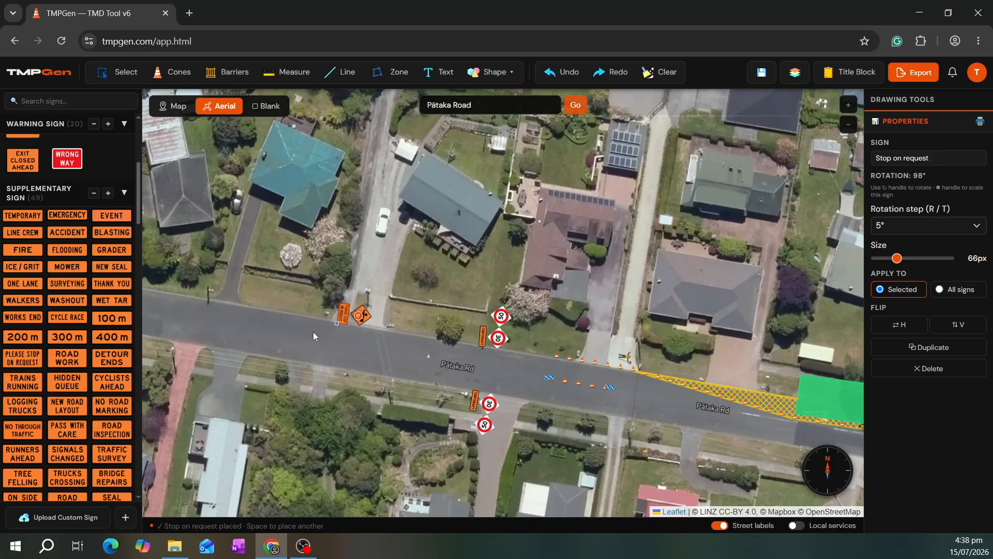
scroll(313, 331, up, 2)
scroll(25, 142, up, 5)
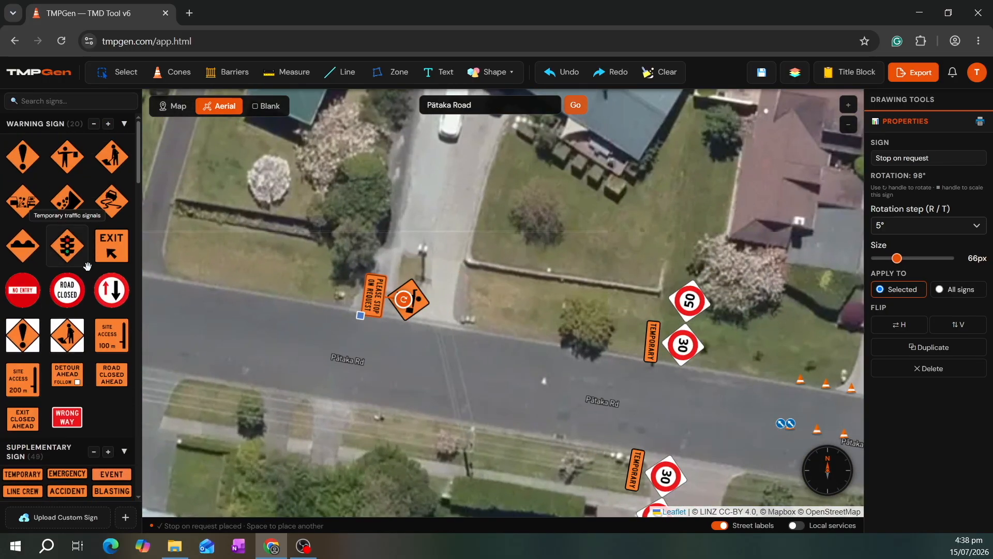
click(112, 156)
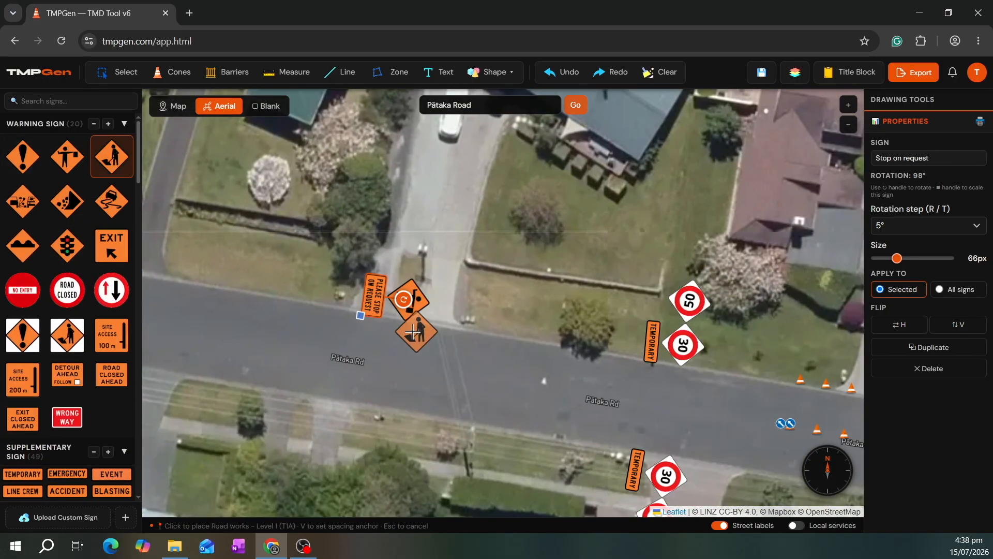
key(r)
key(r)
key(r)
key(r)
key(r)
key(r)
key(r)
key(r)
key(r)
key(r)
key(r)
key(r)
key(r)
key(r)
key(r)
key(r)
key(r)
key(r)
key(r)
key(r)
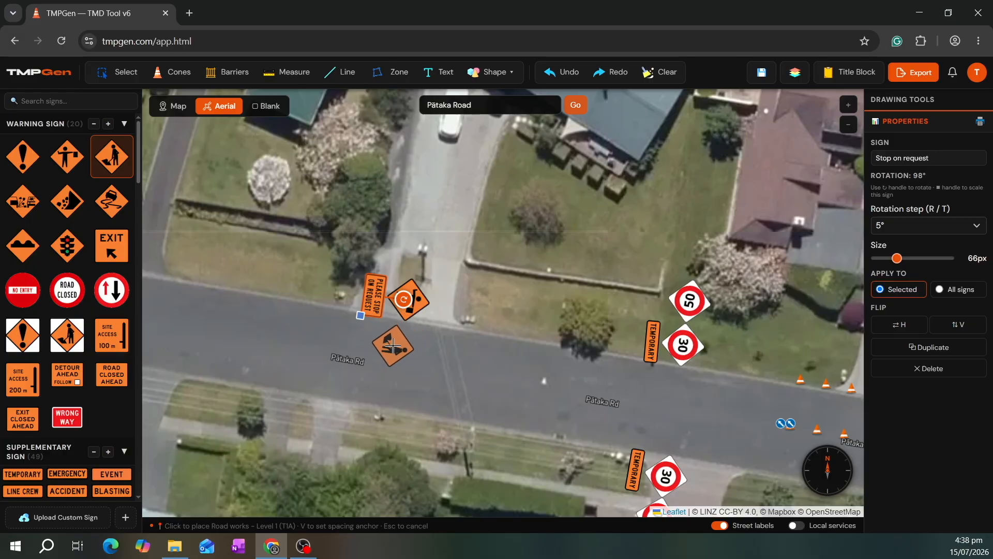
key(v)
drag(239, 319, 344, 355)
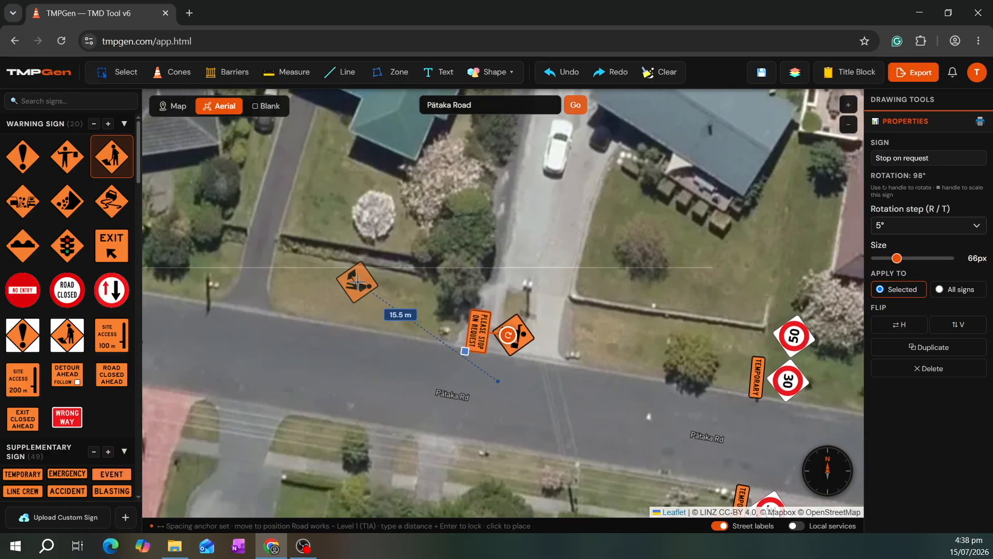
text(25)
key(Return)
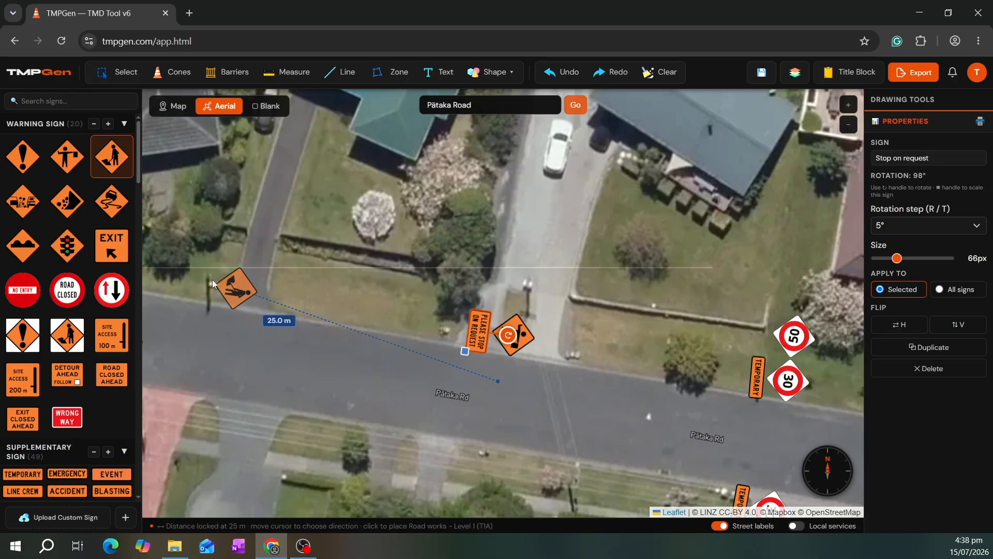
click(212, 279)
- Place a 30 km/h Ahead supplementary speed sign at 100° directly west of the Road works sign and deselect it
scroll(47, 380, down, 6)
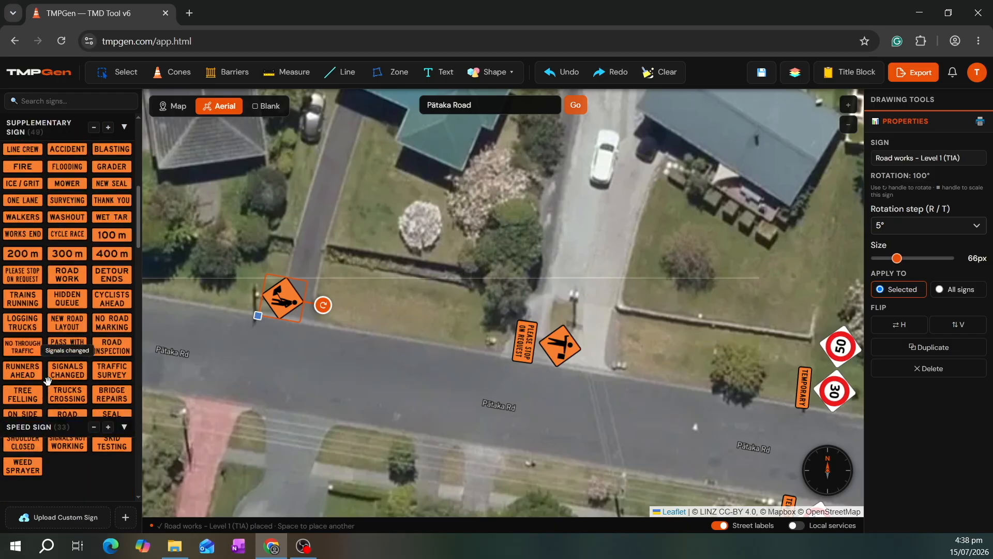
scroll(47, 381, down, 10)
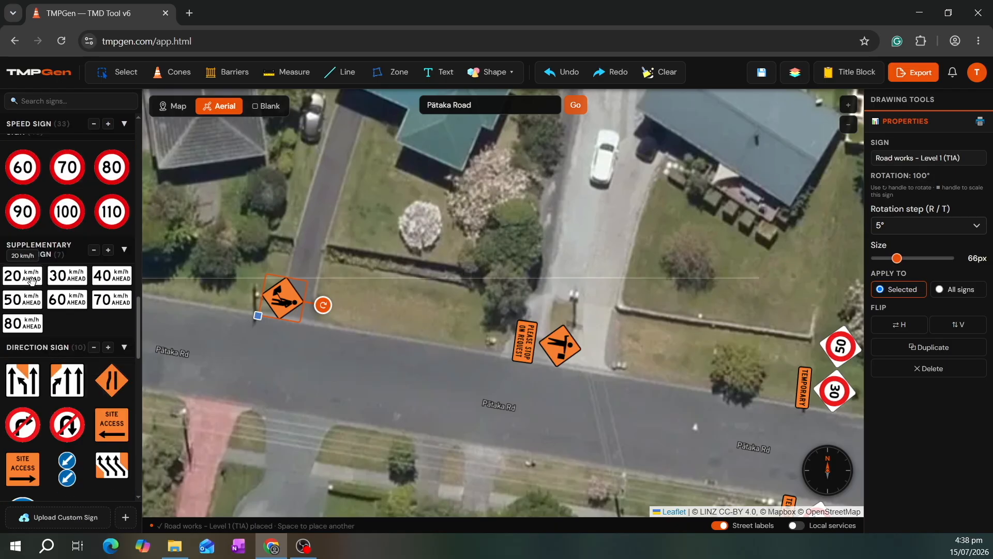
click(67, 275)
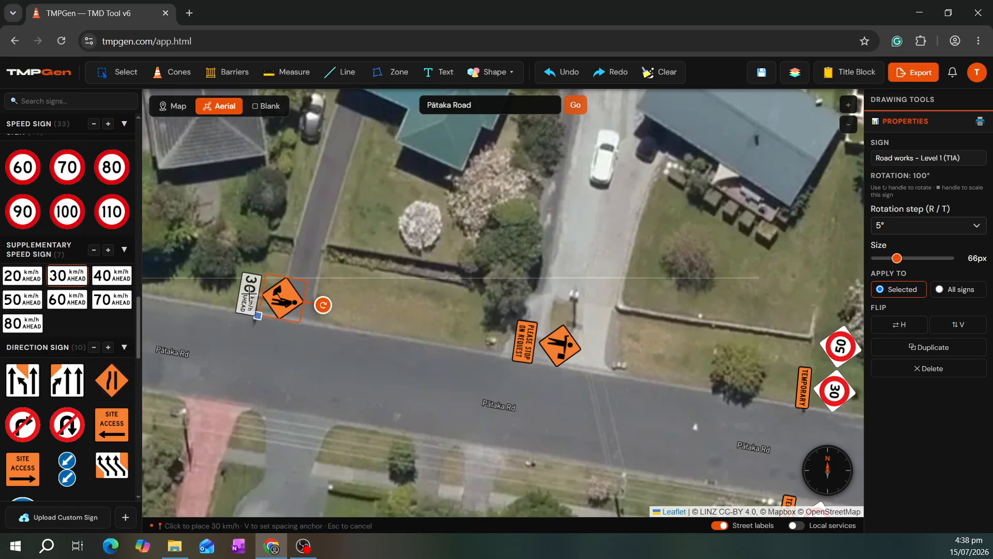
click(250, 294)
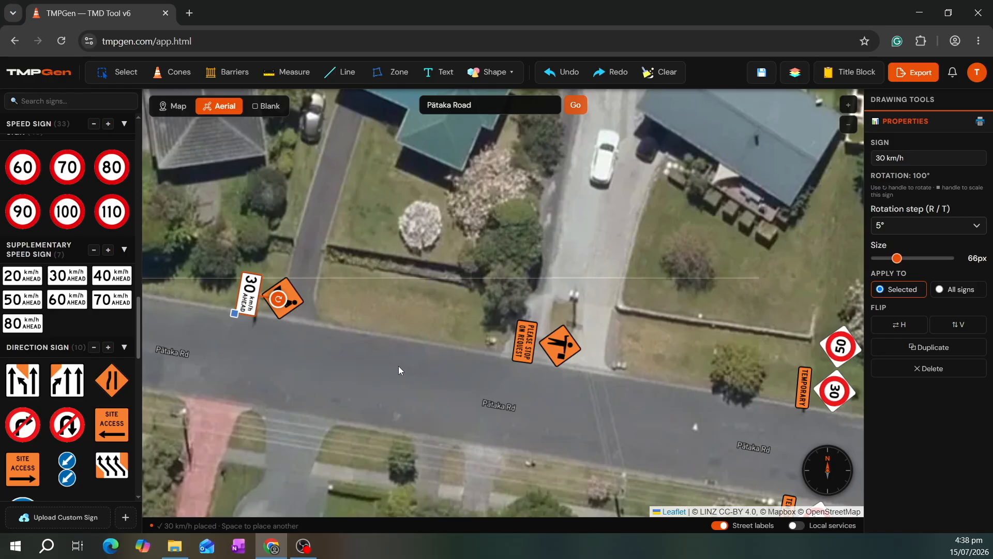
key(Escape)
- Add a 25 m measurement north of Pātaka Rd, parallel to the road, spanning from the Road works sign to the Flag person sign
scroll(654, 420, down, 1)
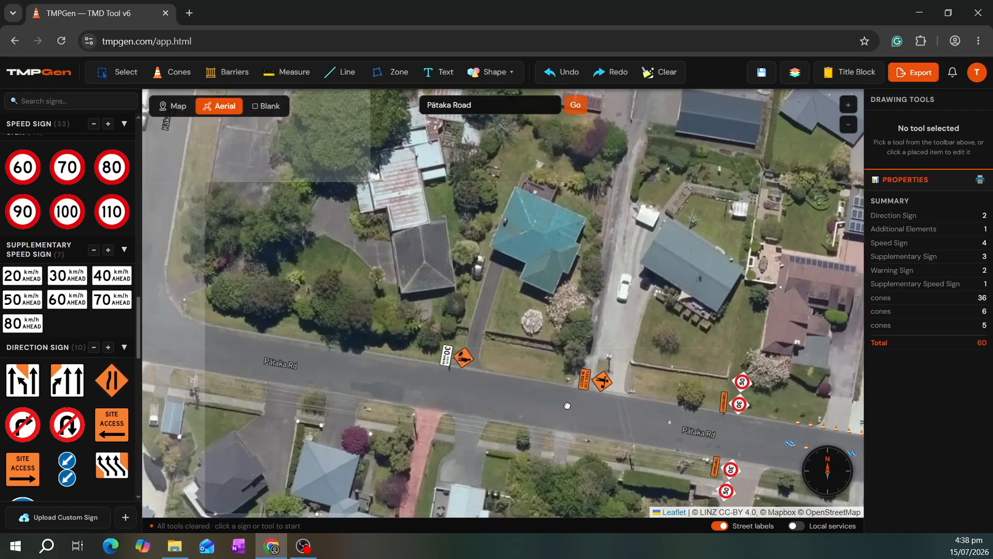
drag(654, 420, 470, 376)
drag(679, 435, 587, 396)
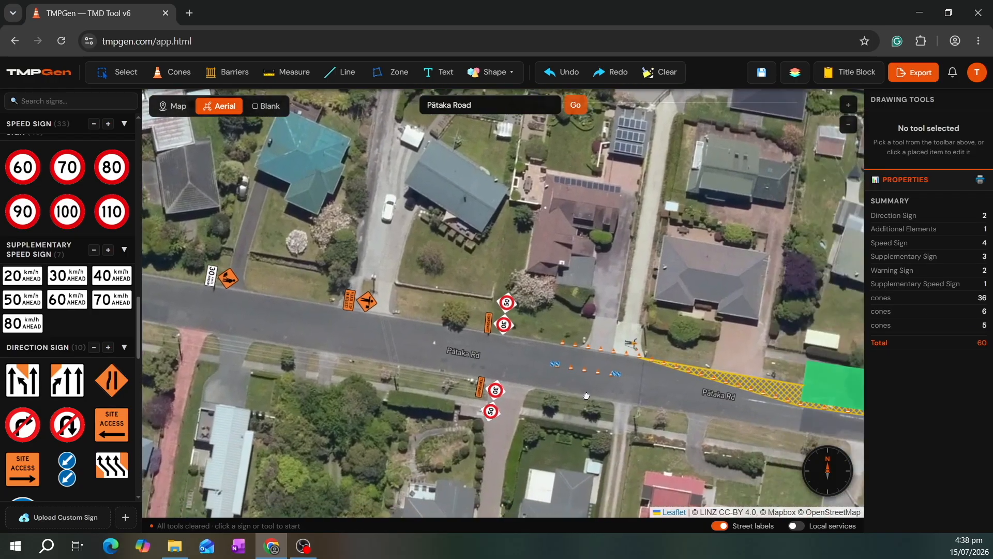
scroll(338, 204, up, 1)
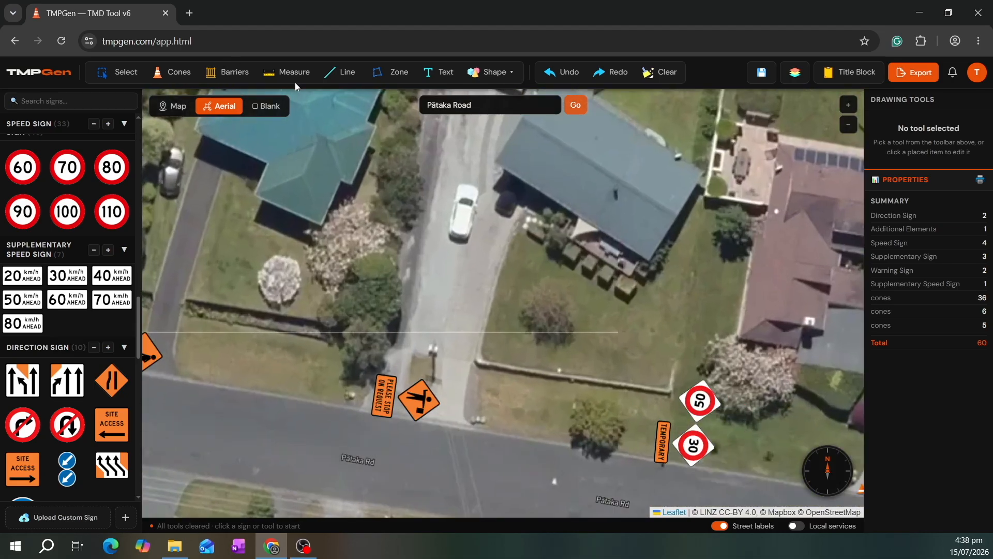
click(290, 73)
scroll(331, 325, down, 1)
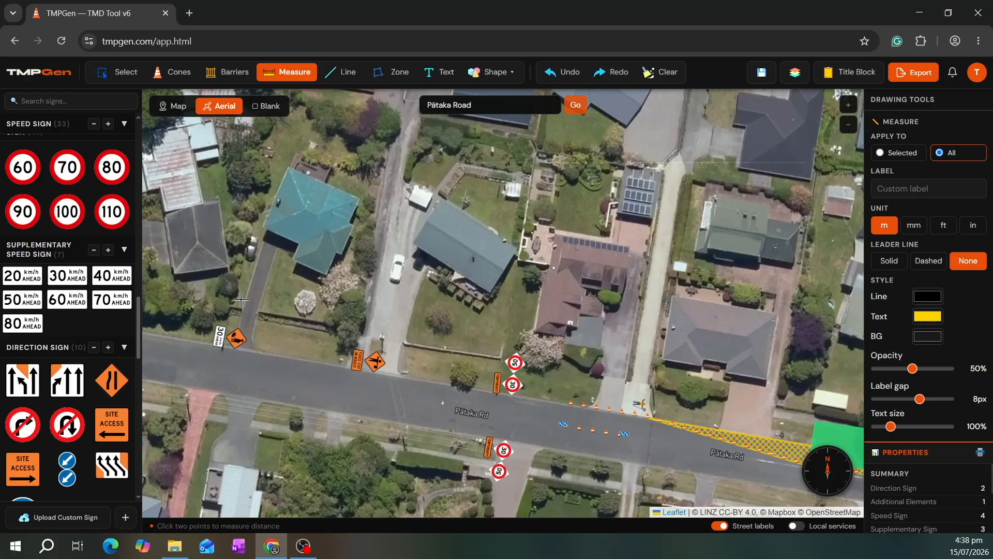
click(242, 300)
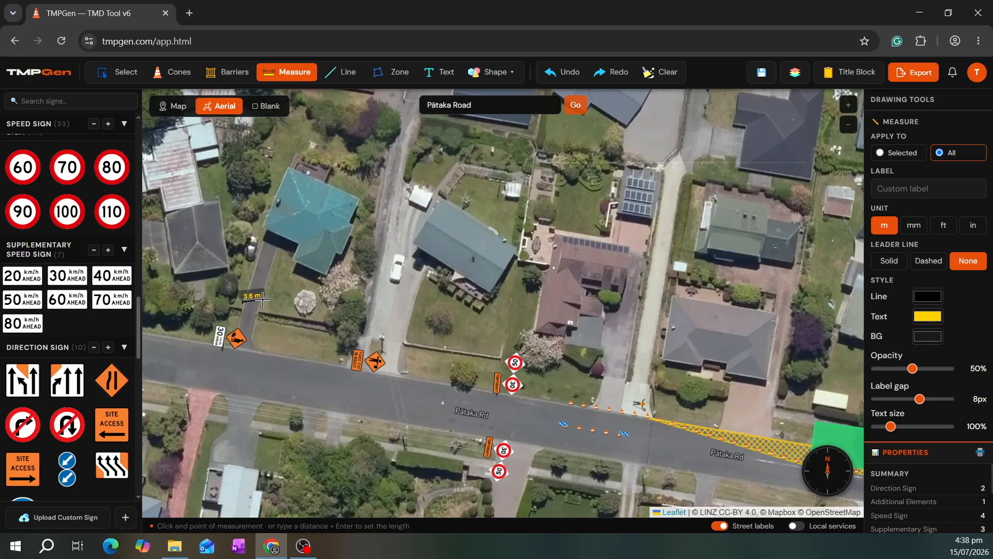
text(25)
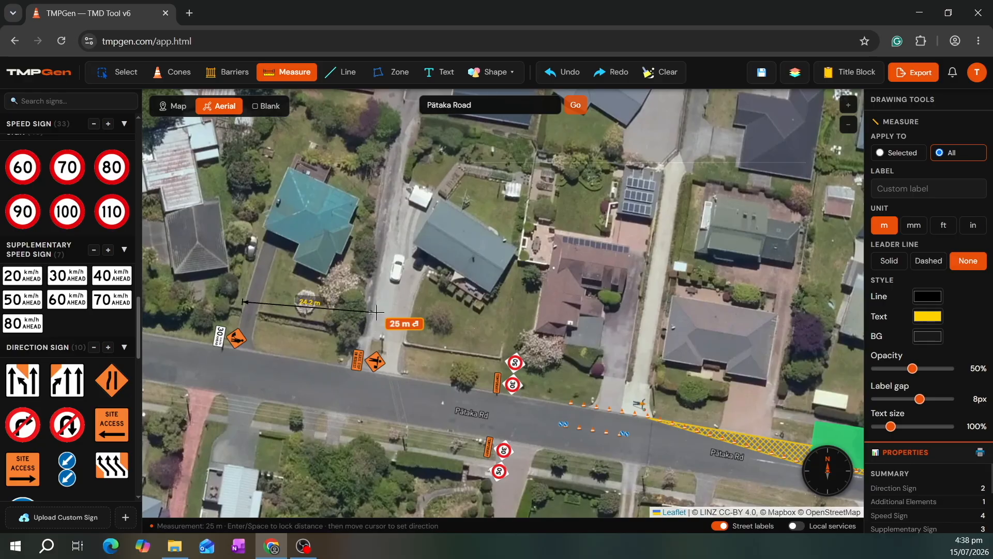
key(Return)
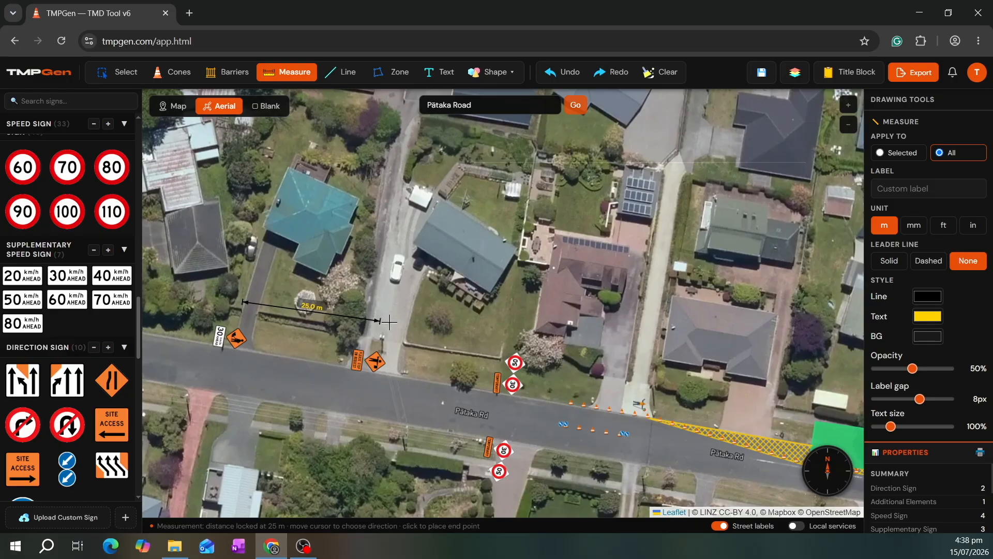
click(390, 321)
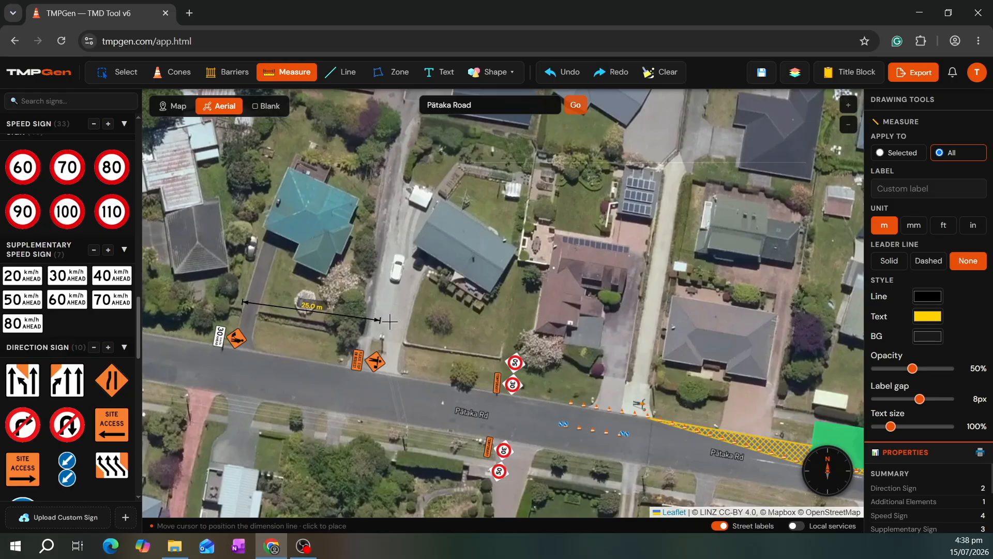
scroll(390, 322, up, 1)
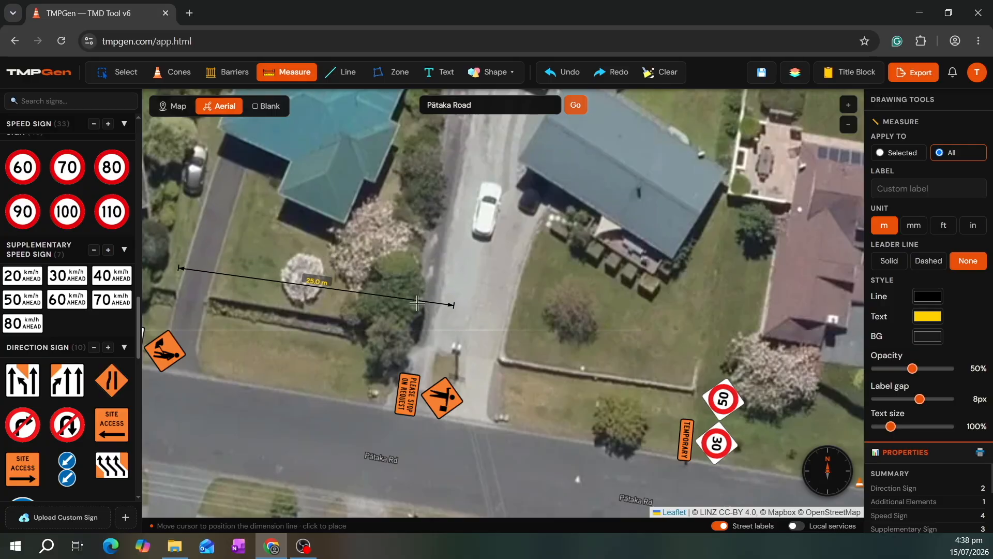
click(414, 322)
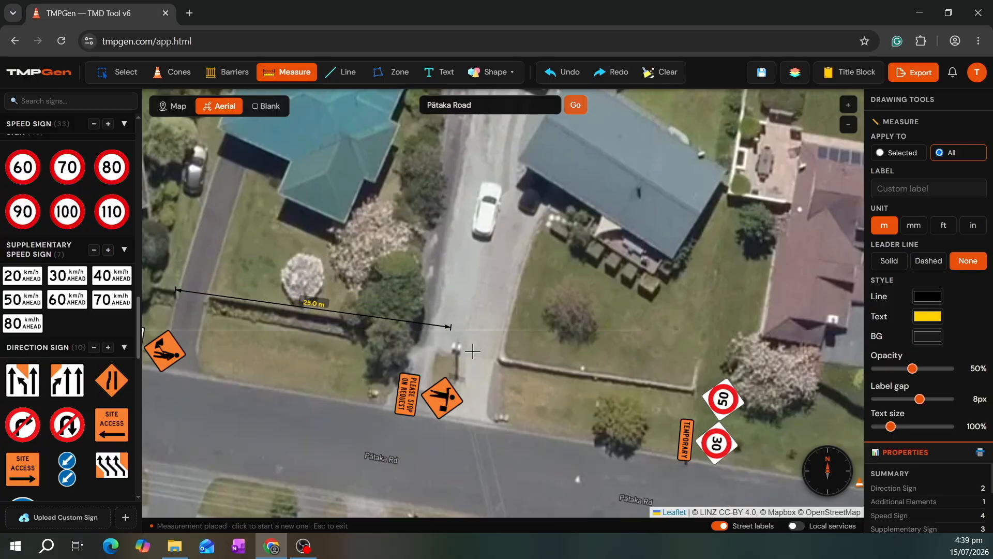
- Add a second 25 m measurement from the first one's eastern end to the northern 30 km/h and 50 km/h signs
drag(451, 328, 385, 306)
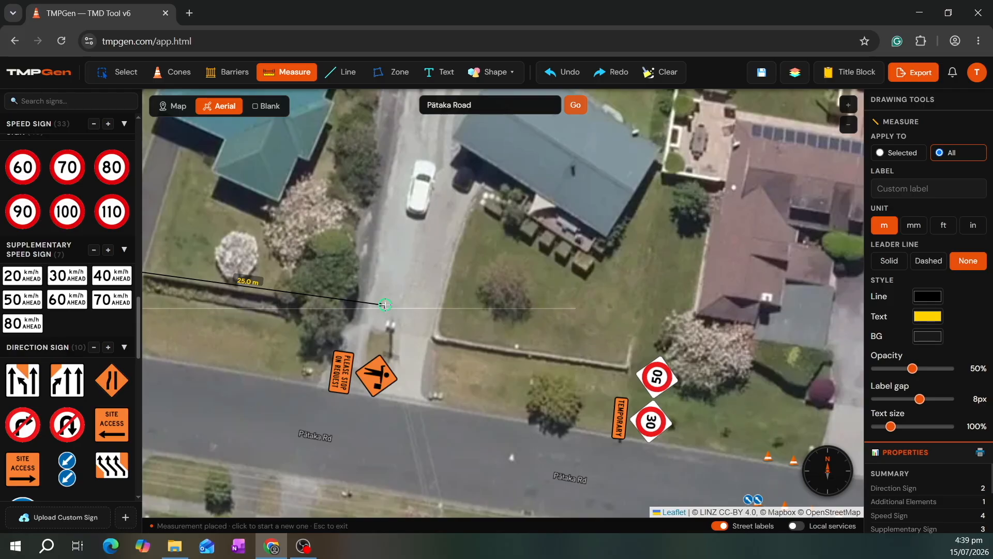
click(385, 305)
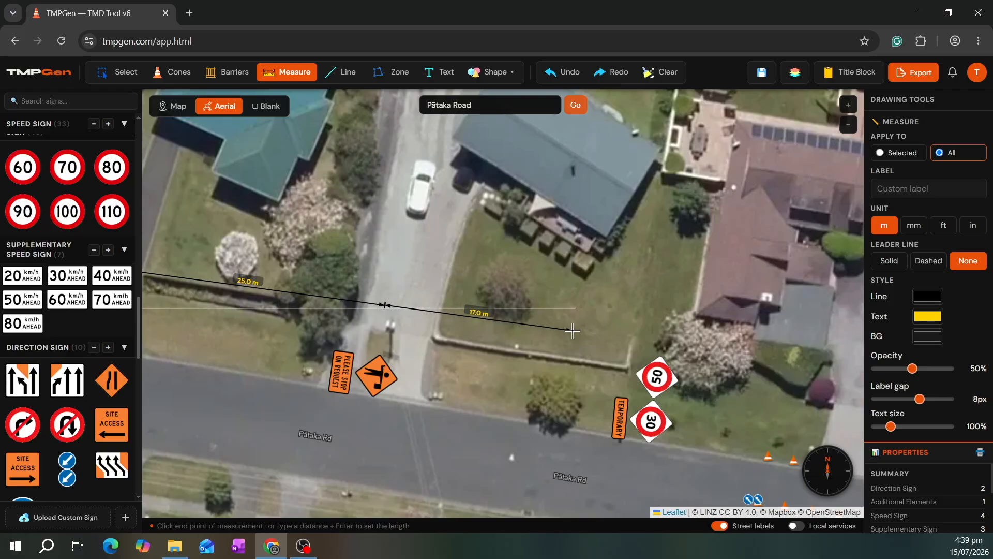
text(25)
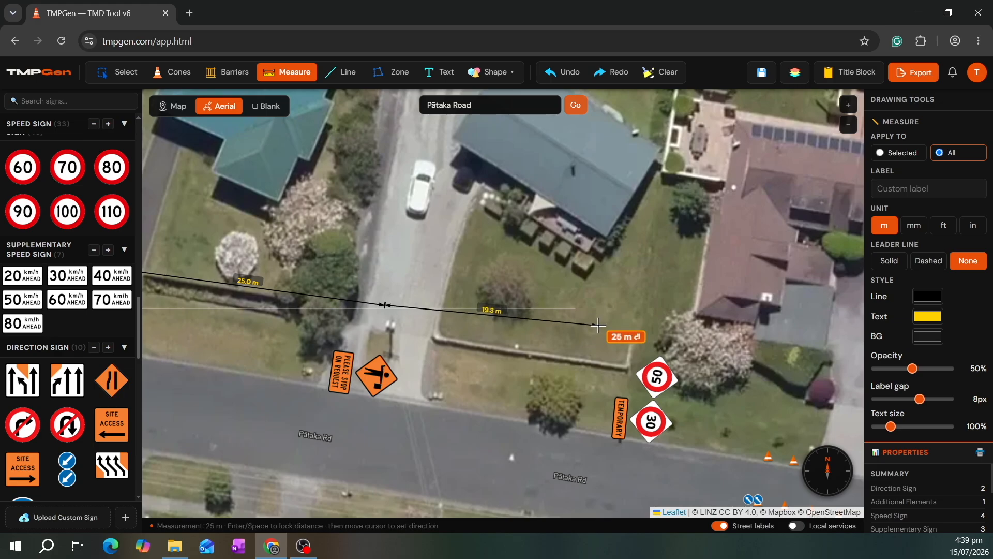
key(Return)
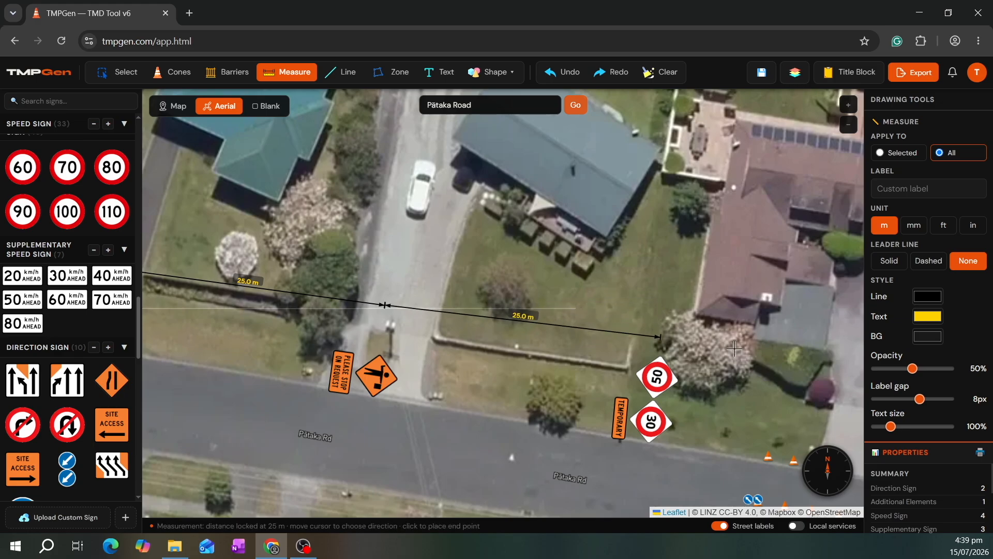
click(734, 346)
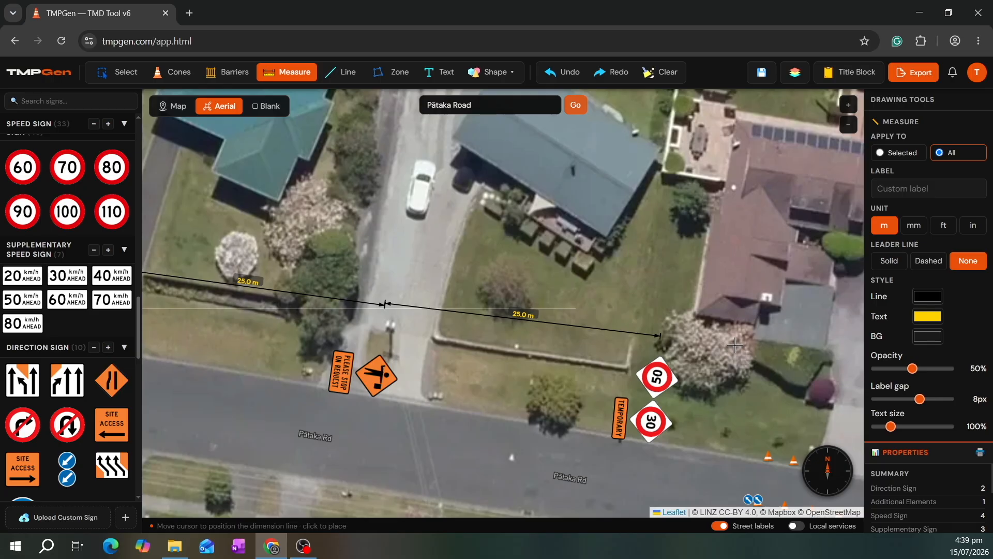
click(735, 346)
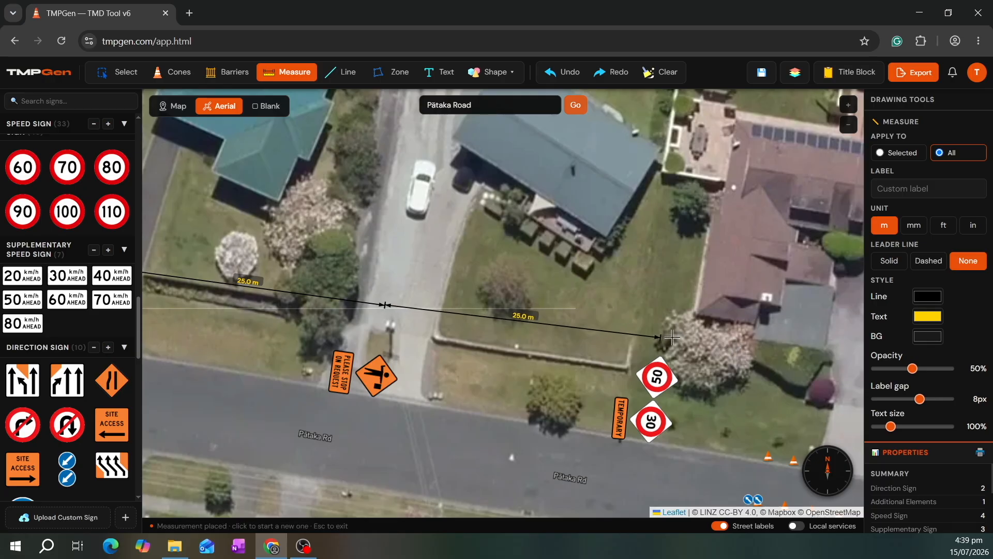
- Continue the chain with a third 25 m measurement running east from the speed signs toward the traffic controller
click(661, 338)
drag(851, 372, 625, 327)
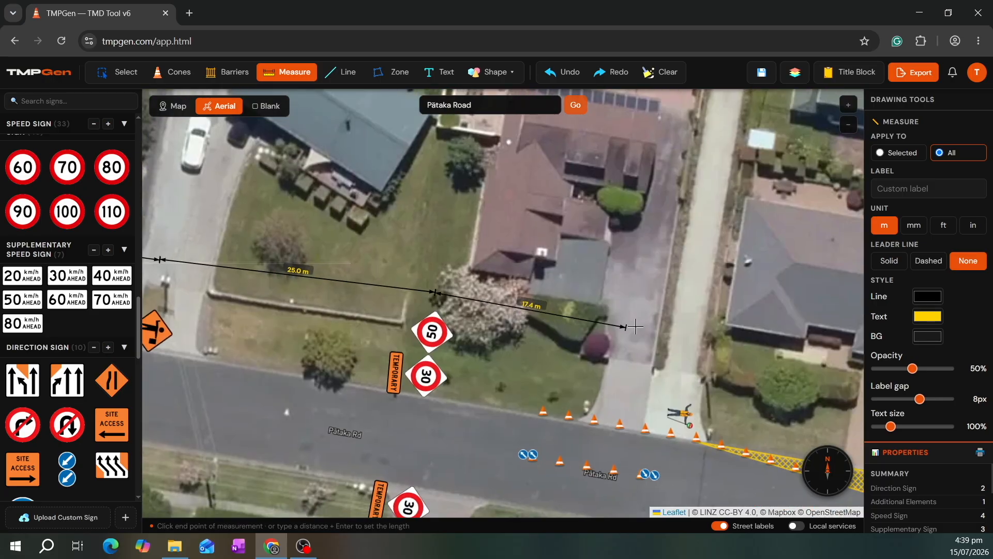
text(25)
key(Return)
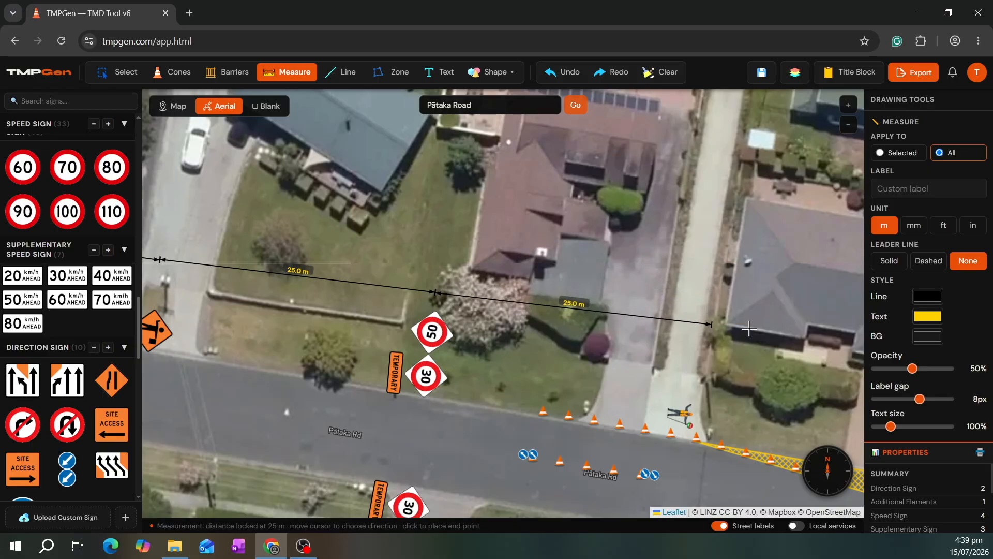
click(710, 325)
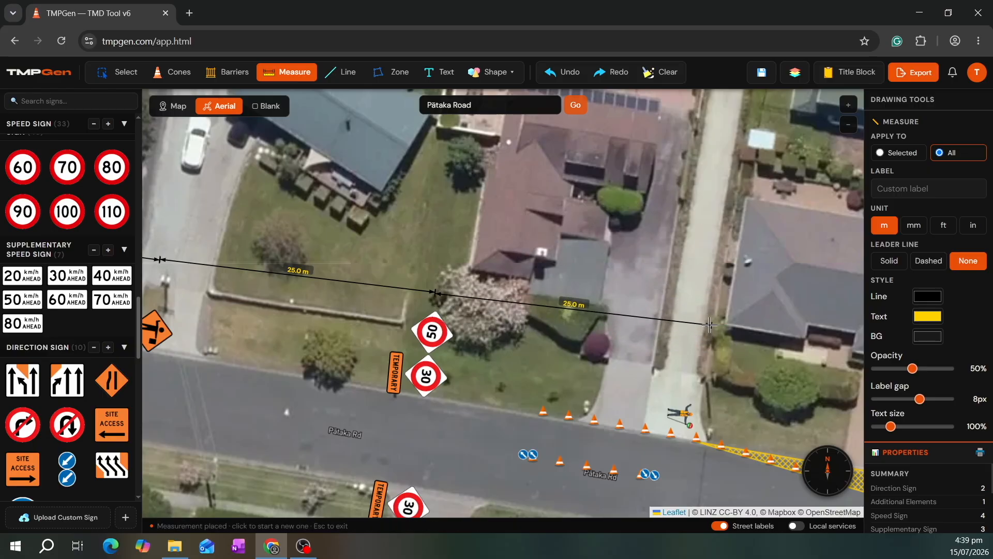
- Enlarge the text size of all measurements to 182% and leave the Measure tool
scroll(710, 325, down, 1)
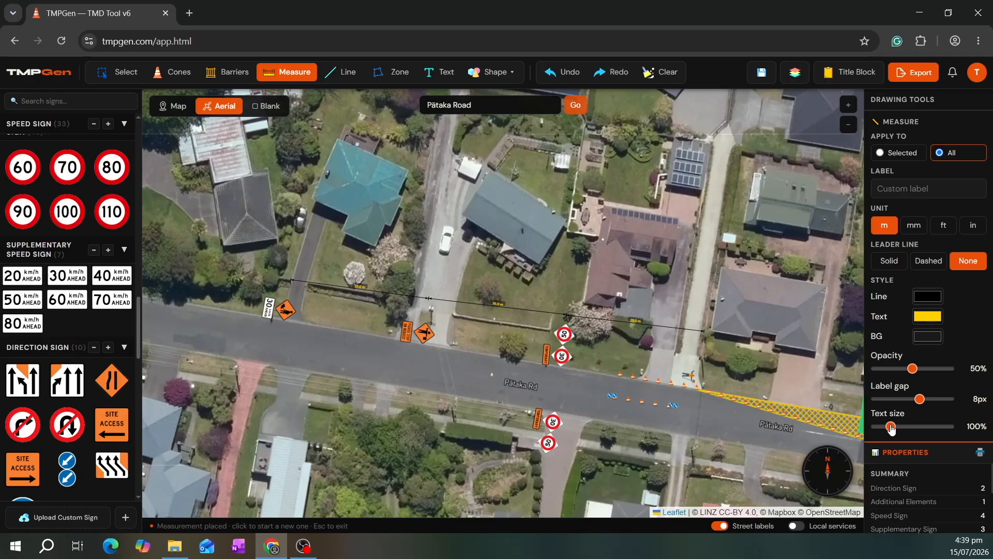
drag(890, 427, 915, 428)
key(Escape)
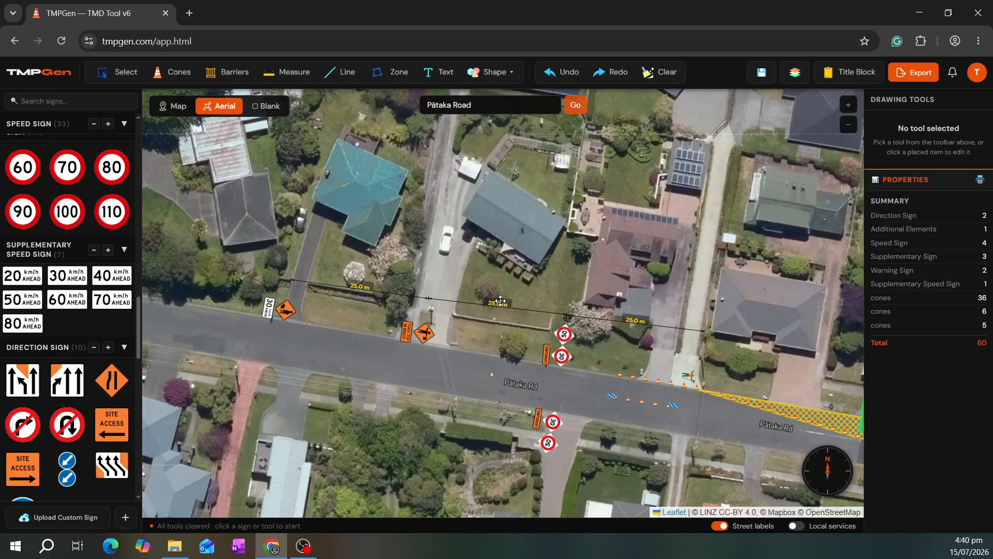
- Change the label of the middle measurement in the chain to 30.0 m
click(500, 301)
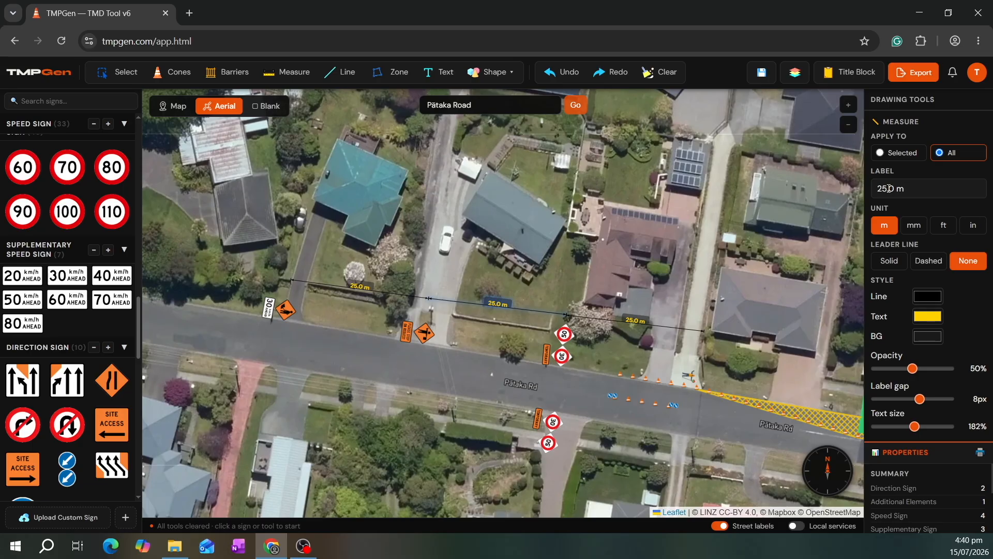
text(30)
click(585, 239)
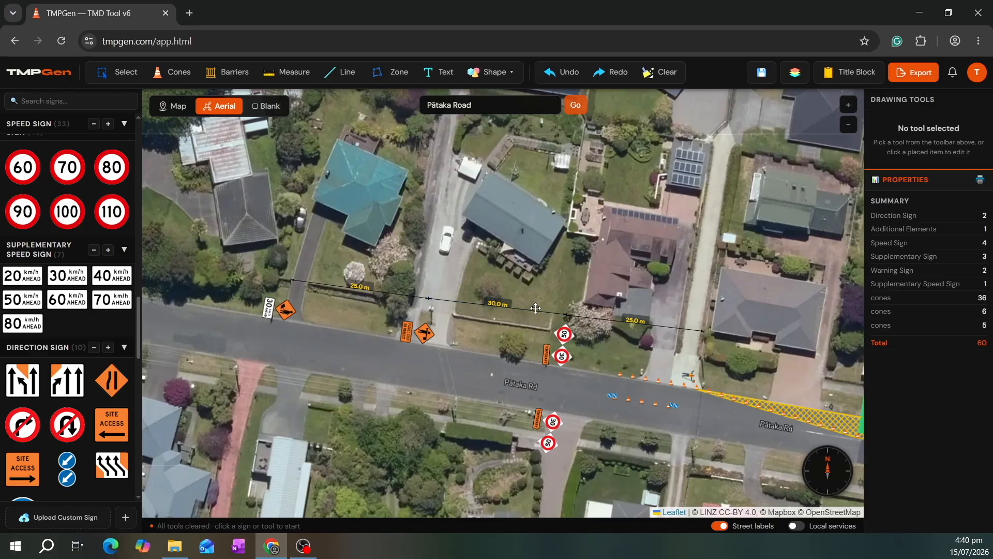
- Restore the middle measurement's label to 25.0 m and deselect it
click(468, 315)
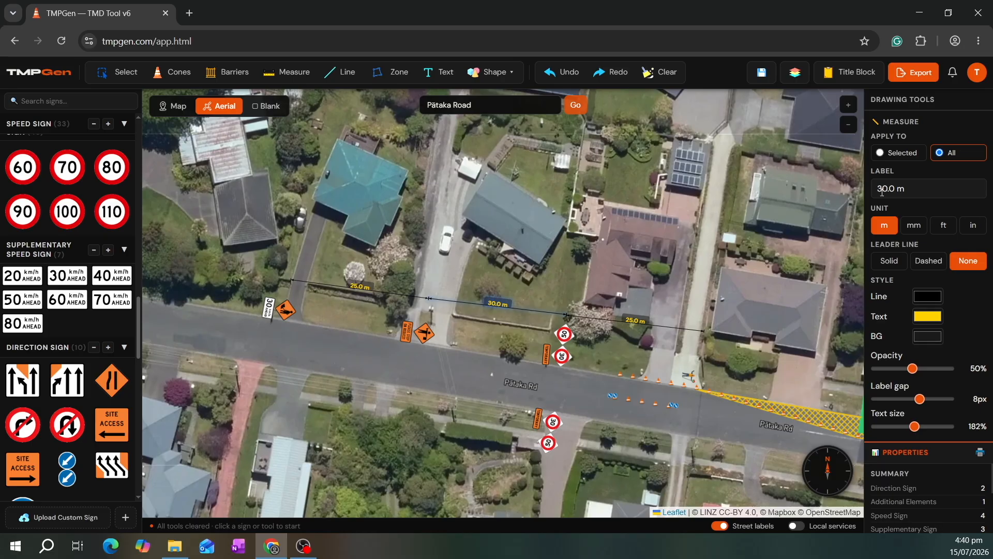
text(25)
drag(720, 409, 674, 396)
click(705, 319)
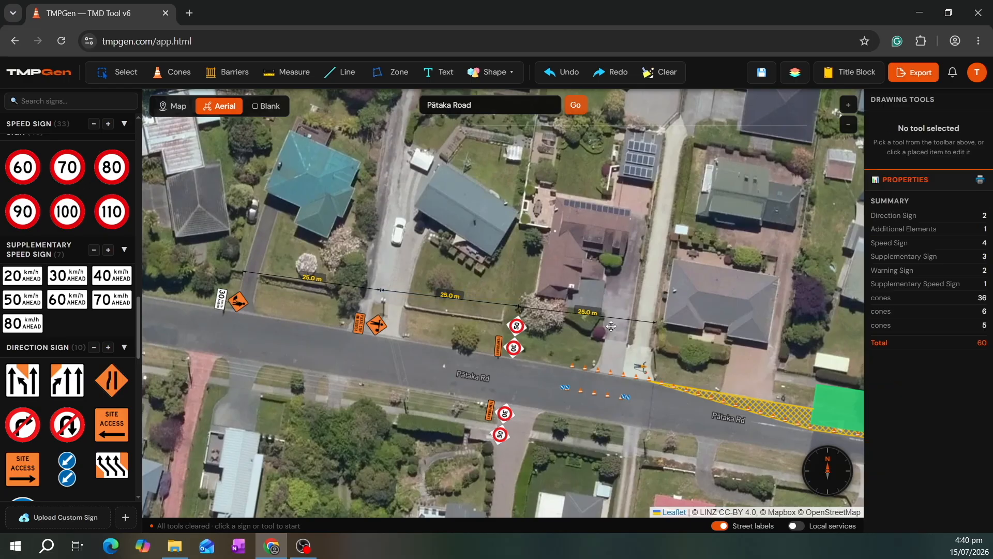
- Box-select the signs, cone strings and three spacing measurements on the Pātaka Rd approach west of the work zone
scroll(666, 496, down, 1)
drag(556, 414, 323, 307)
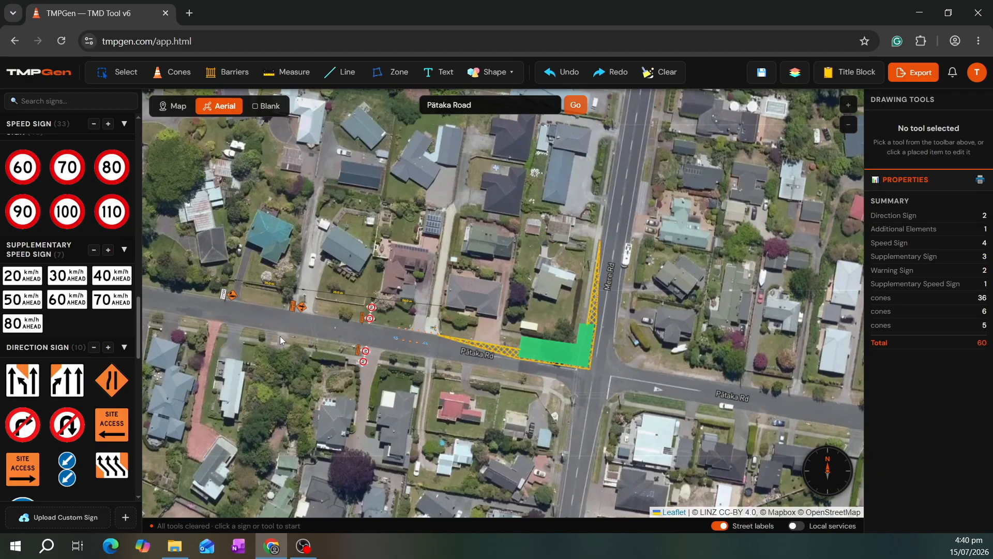
drag(161, 200, 247, 197)
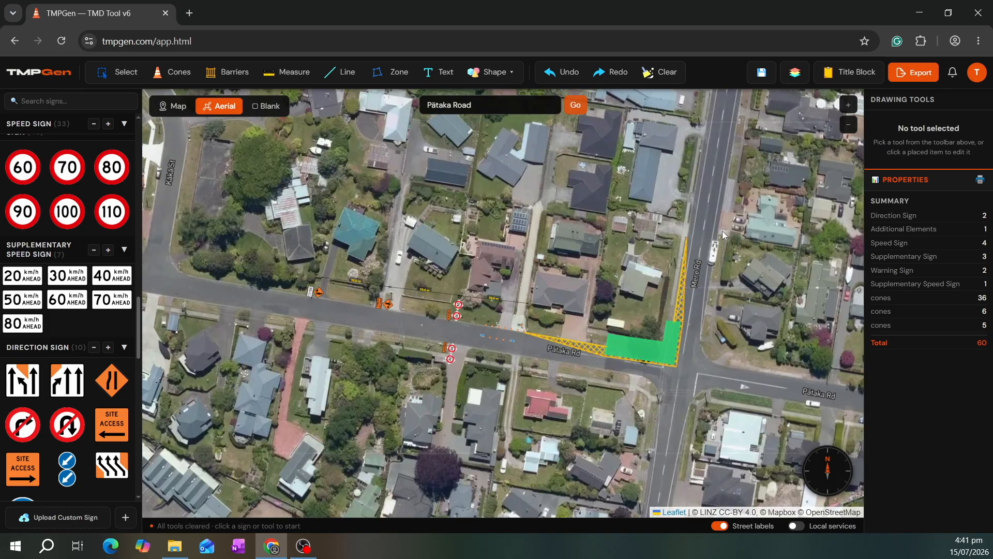
key(s)
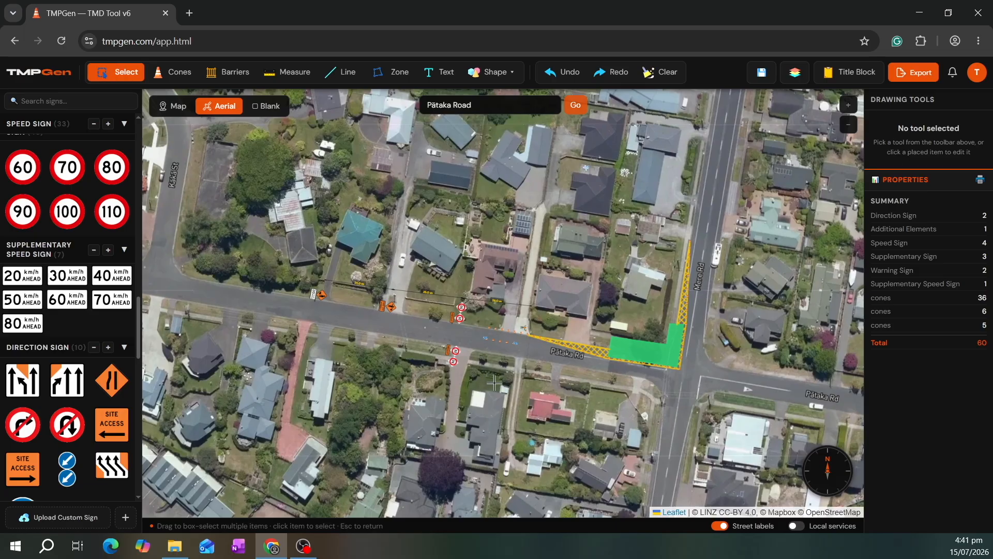
scroll(496, 382, up, 2)
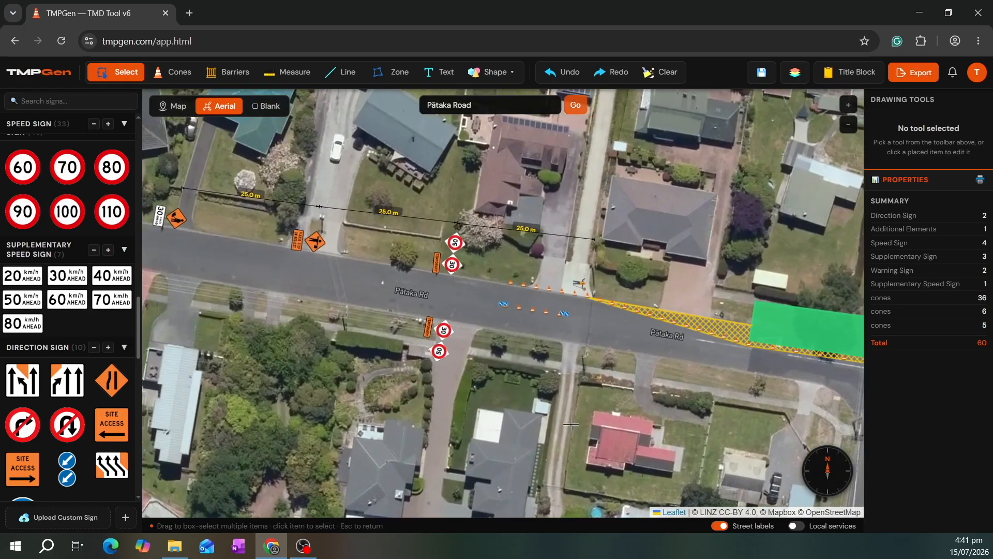
drag(568, 428, 458, 237)
drag(198, 171, 166, 168)
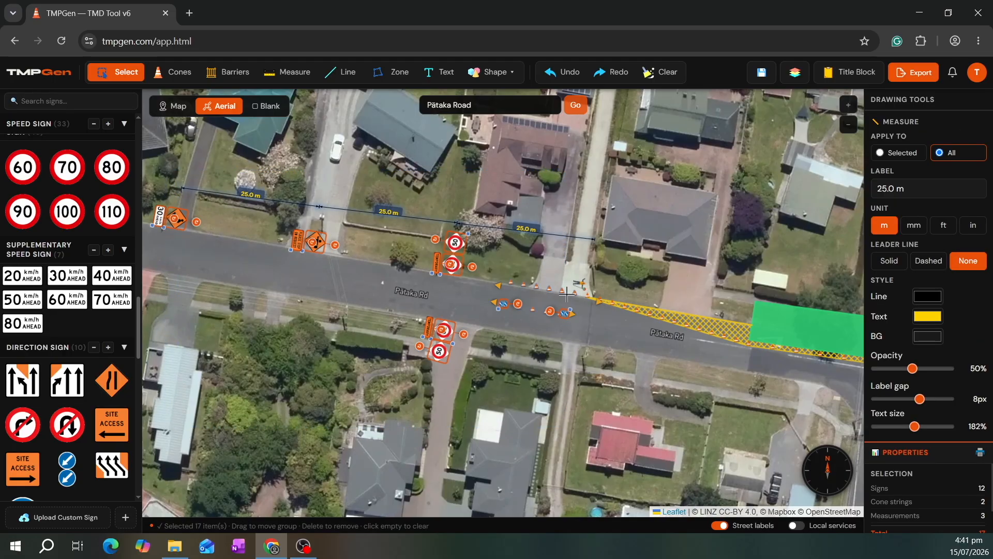
- Add the traffic controller beside the cone taper to the selection and copy the whole group
scroll(567, 295, up, 2)
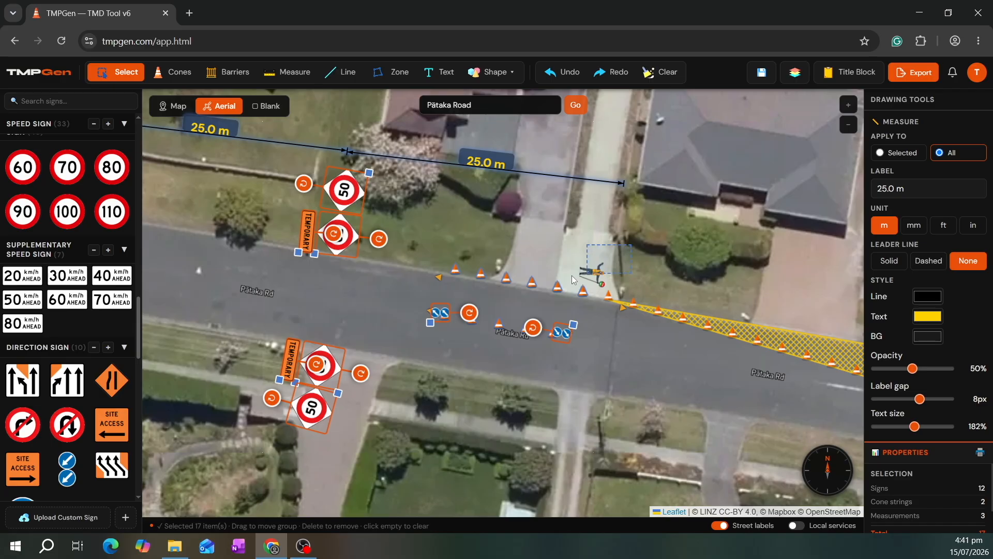
shift+click(591, 271)
scroll(548, 290, down, 2)
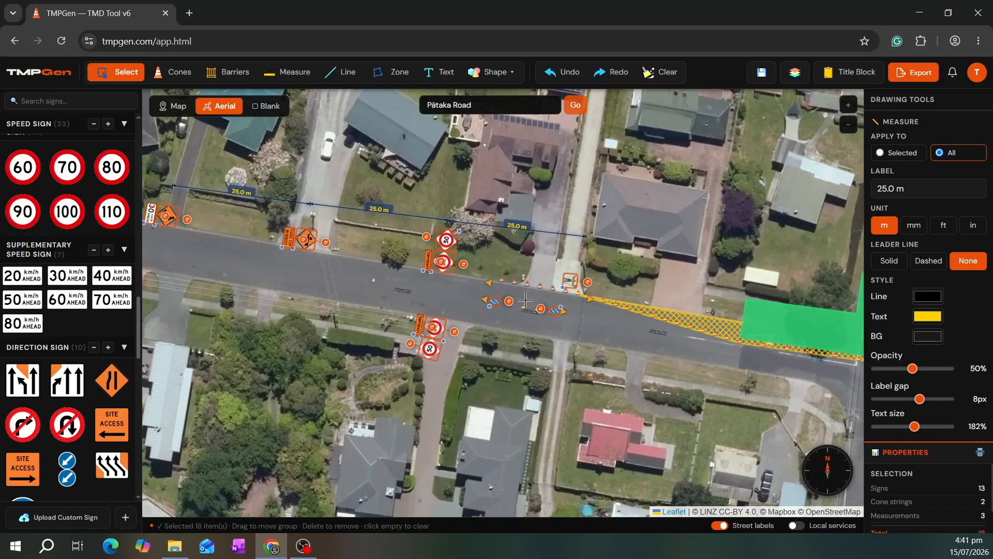
scroll(525, 300, down, 2)
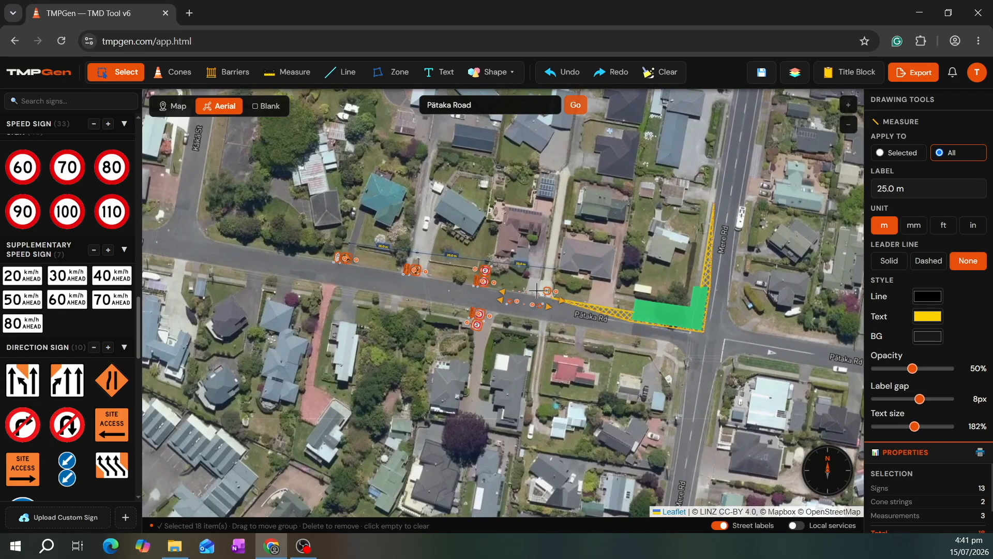
scroll(537, 291, up, 2)
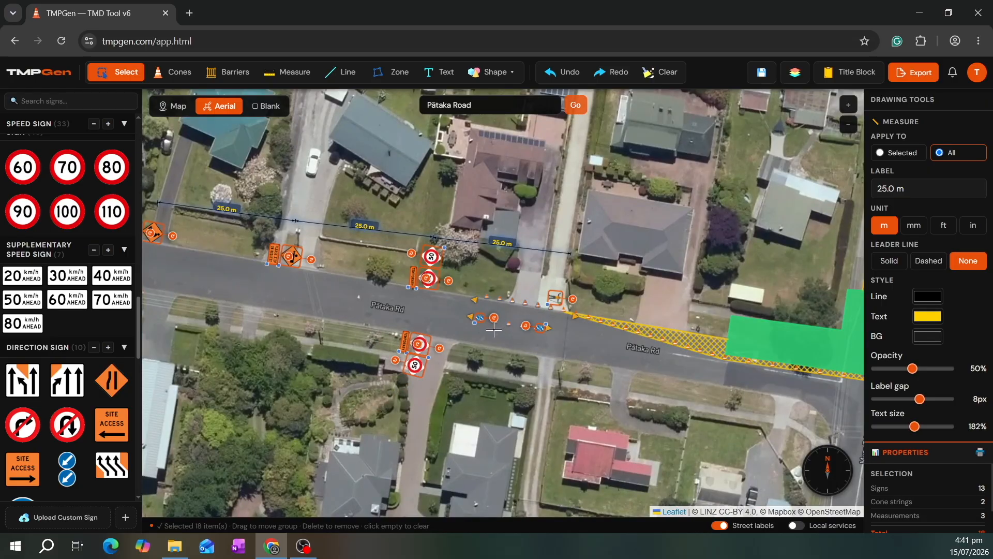
key(ctrl+c)
scroll(633, 444, down, 2)
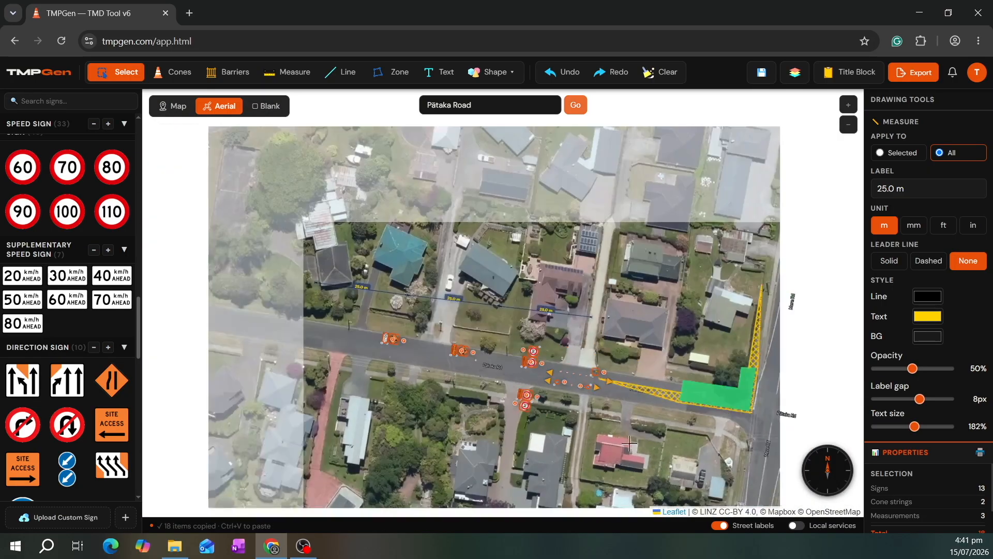
- Paste the copied approach layout, rotate it to line up with Mere Rd, and place it on the approach south of the intersection
drag(622, 450, 421, 287)
scroll(618, 330, up, 1)
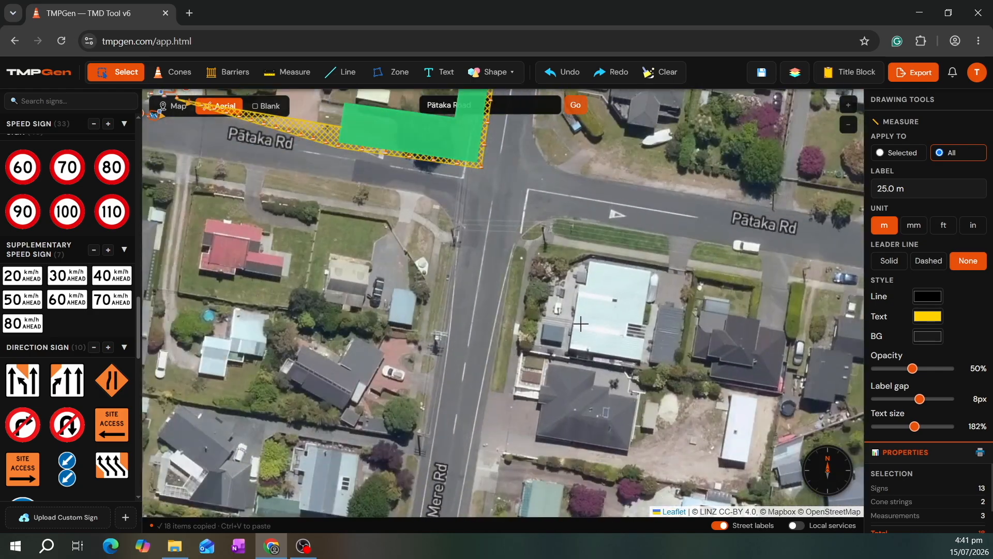
drag(484, 342, 527, 344)
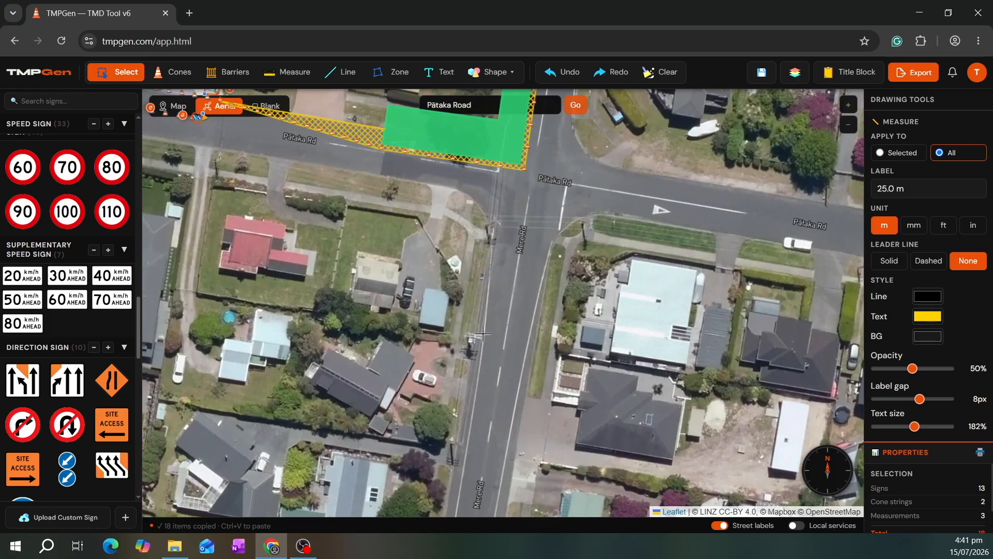
key(ctrl+v)
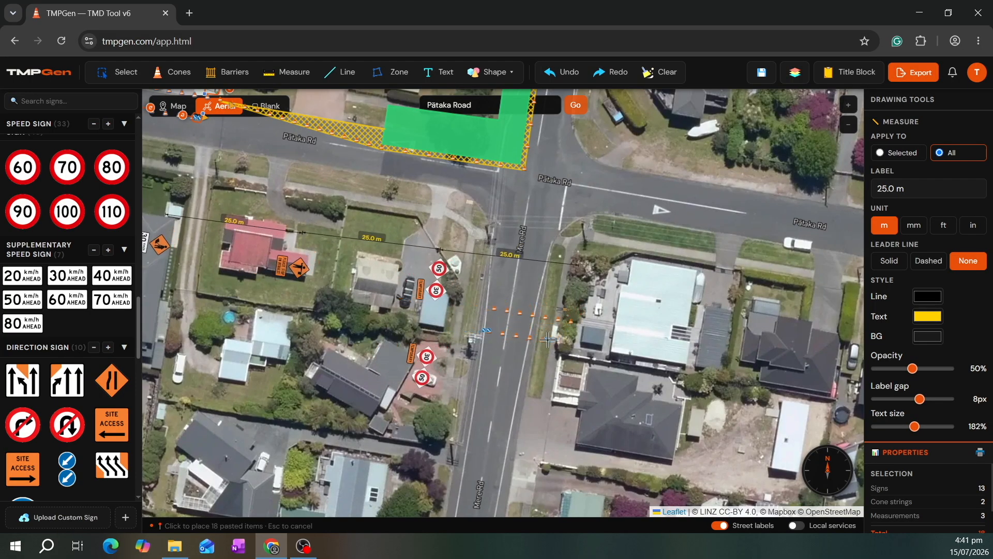
scroll(547, 339, up, 14)
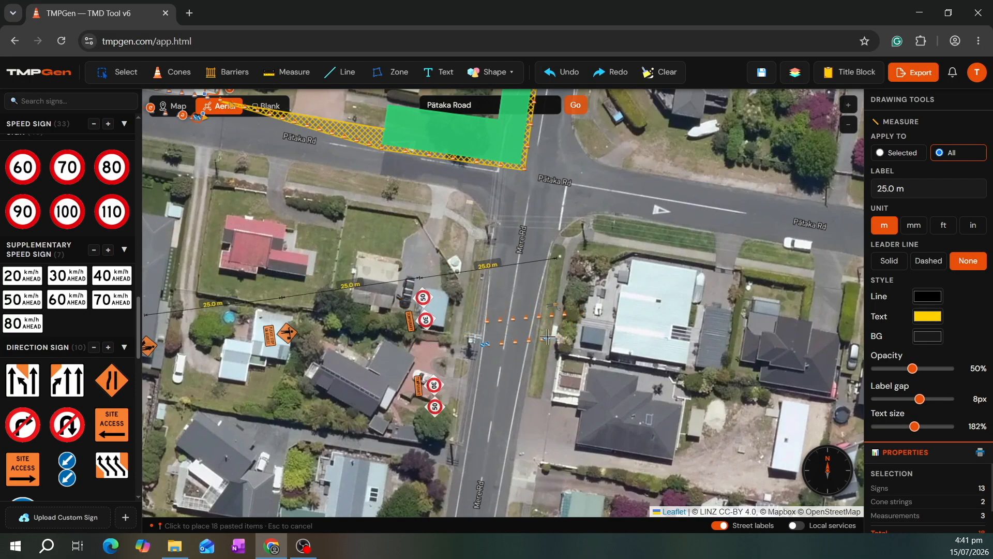
scroll(543, 334, up, 10)
scroll(523, 310, down, 6)
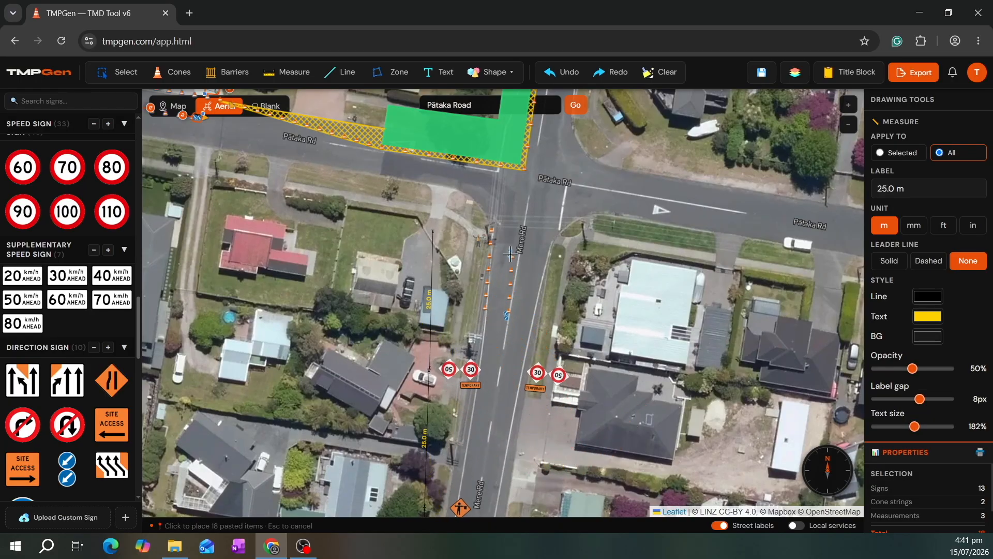
scroll(511, 254, down, 1)
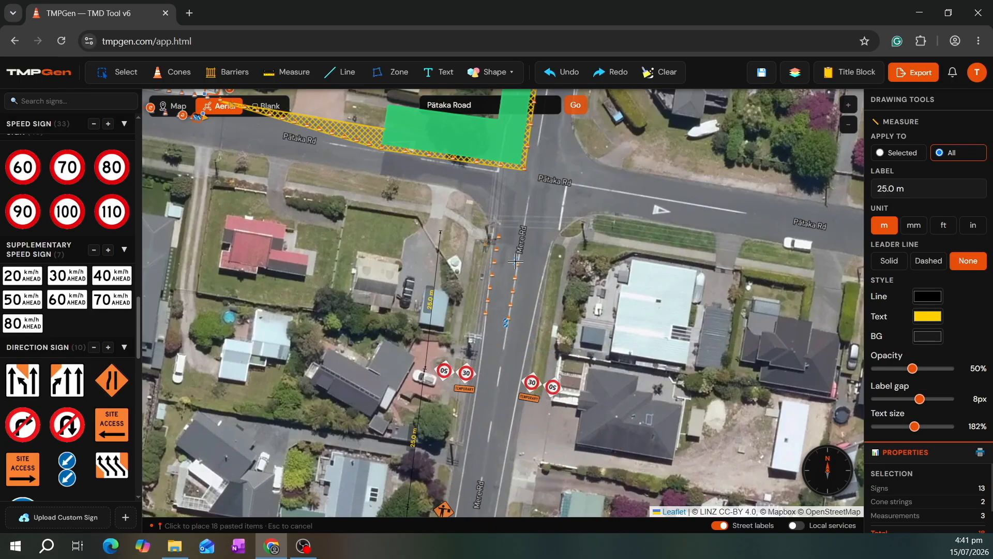
click(510, 281)
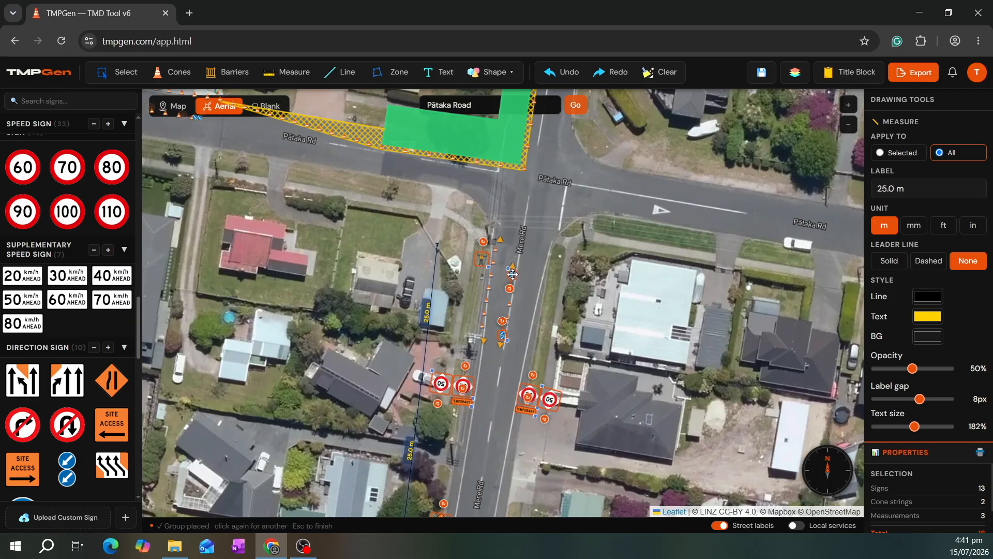
- Rotate the pasted layout to follow Pātaka Rd and place another copy on the approach east of the intersection
drag(720, 260, 515, 311)
scroll(493, 272, up, 15)
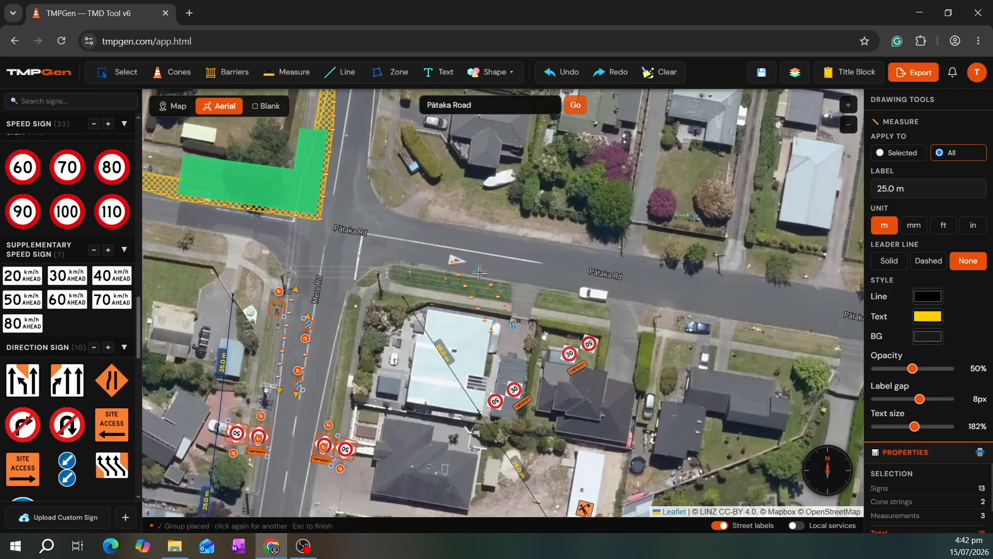
scroll(481, 272, up, 2)
scroll(481, 274, down, 3)
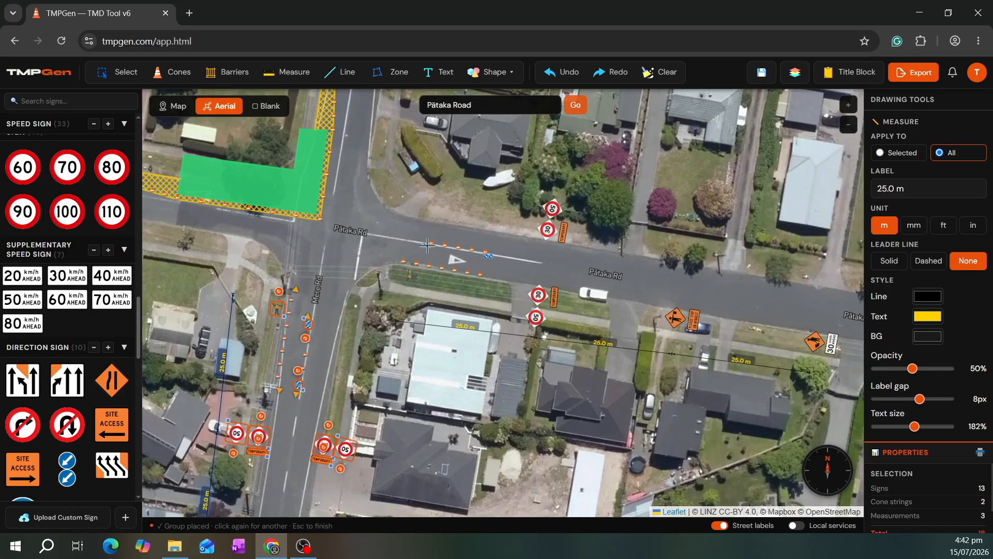
click(426, 246)
- Rotate the pasted layout to suit southbound traffic, place a copy on Mere Rd north of the work zone, and finish pasting
drag(442, 174, 435, 413)
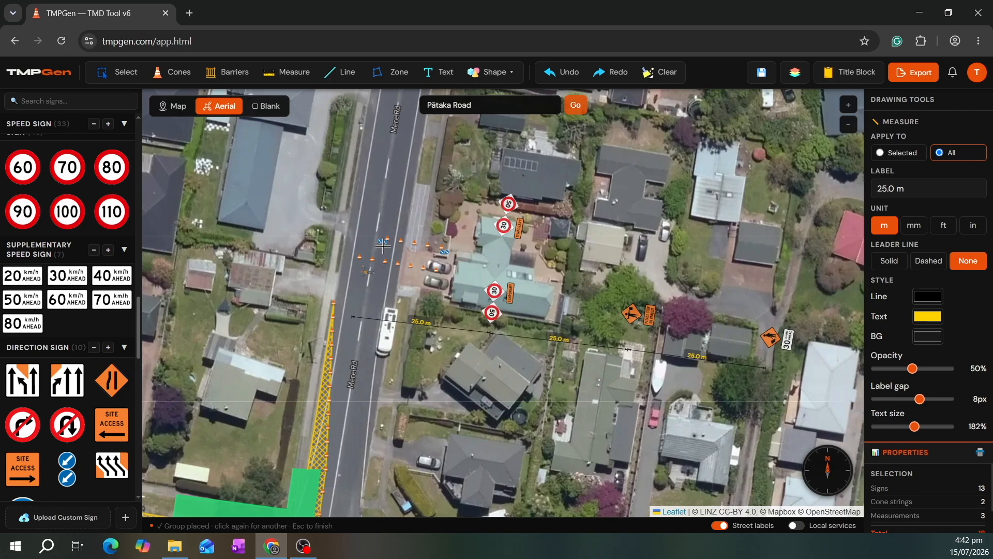
scroll(394, 250, up, 20)
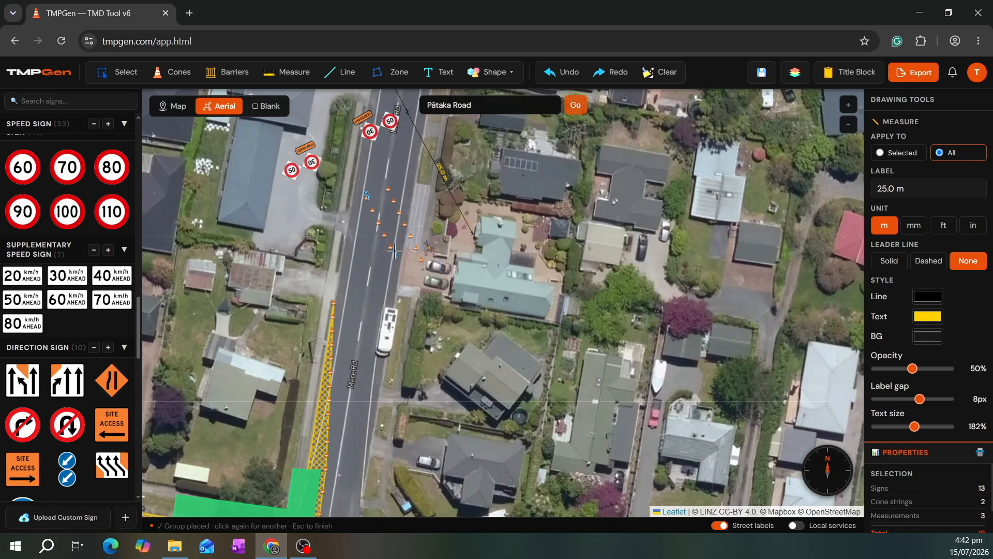
scroll(393, 251, up, 10)
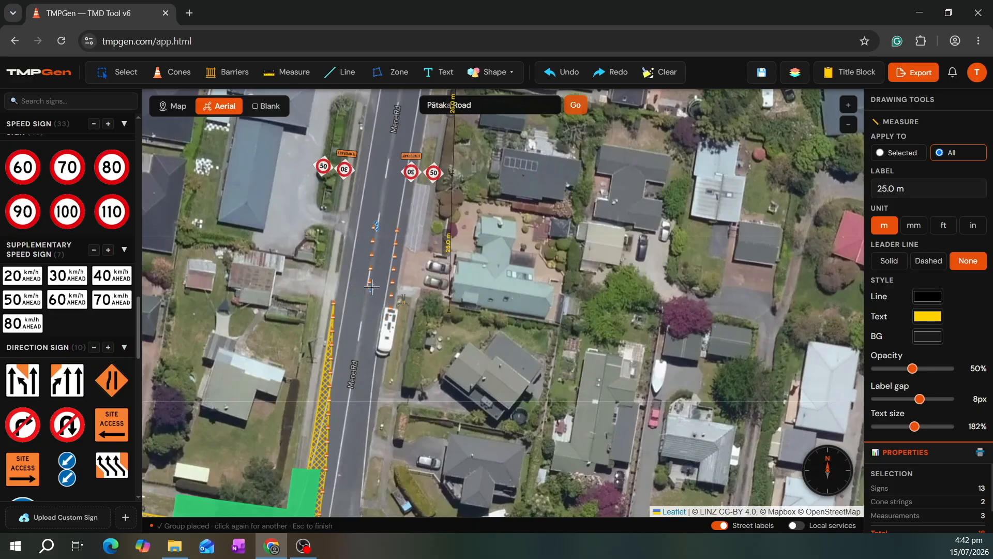
scroll(371, 286, up, 2)
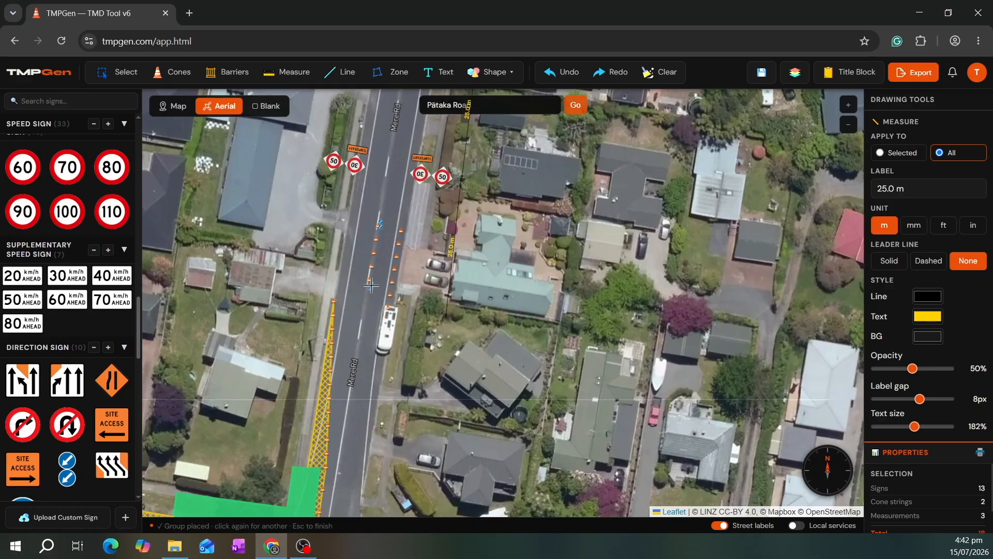
click(371, 286)
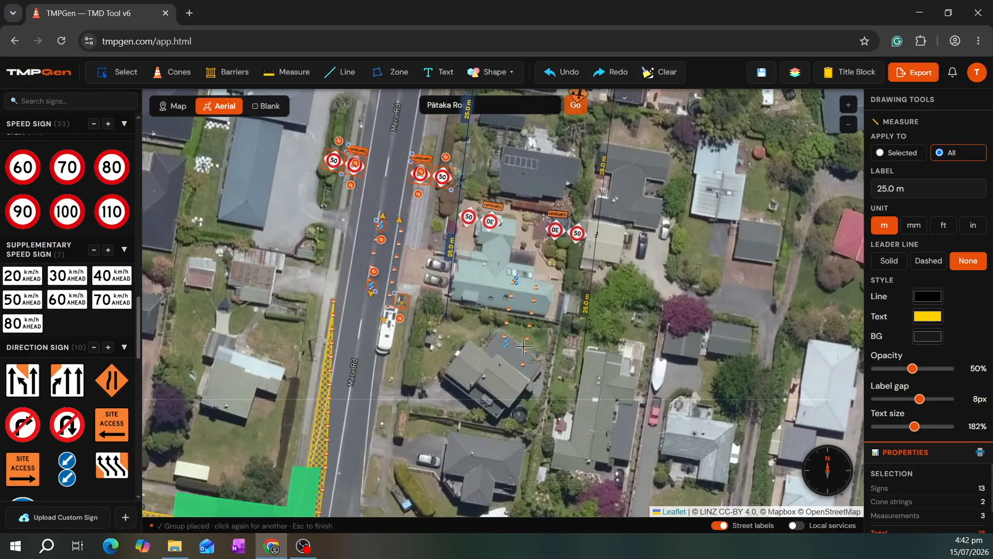
key(Escape)
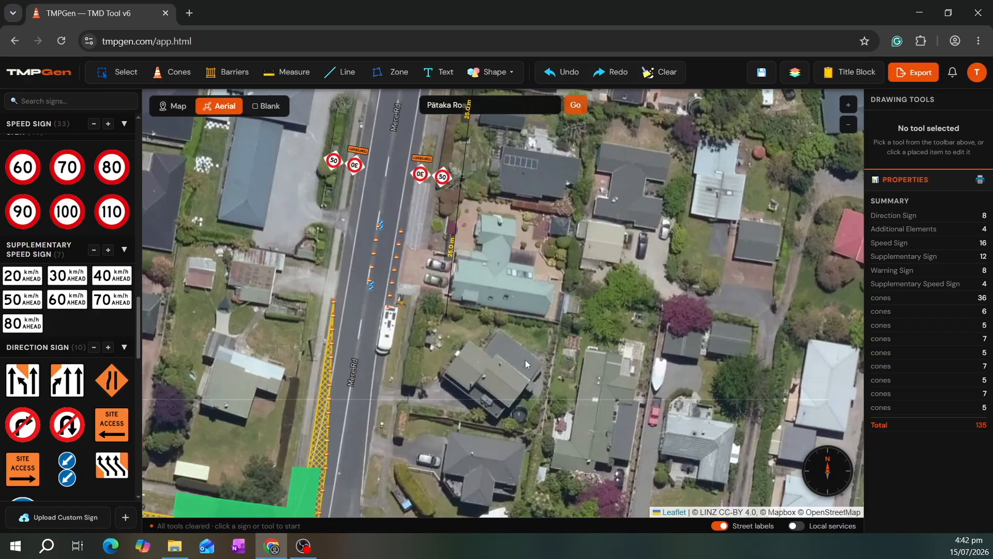
- Nudge the twin disk signs at both ends of the centre-line cone string on the eastern Pātaka Rd approach onto the centre line
scroll(464, 335, down, 1)
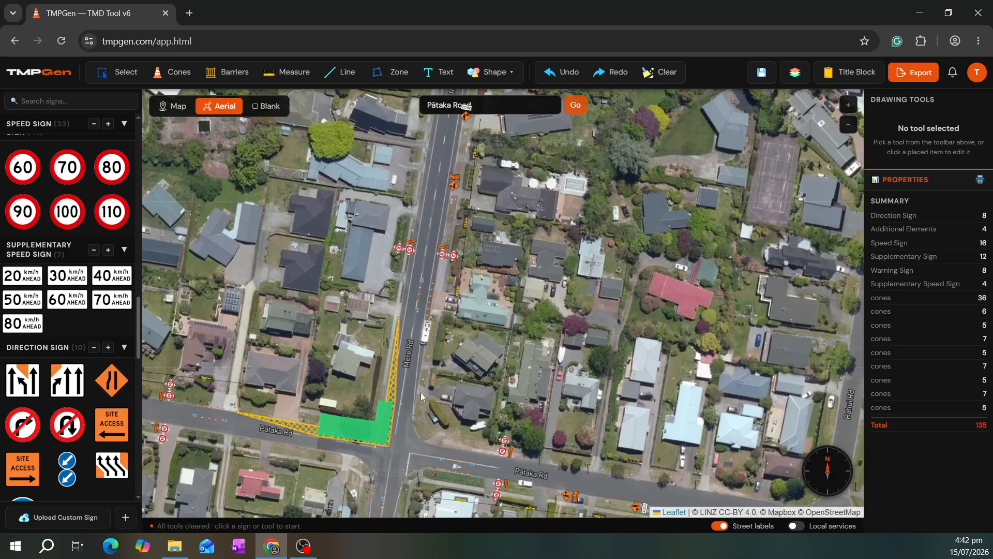
drag(421, 392, 582, 316)
scroll(486, 366, up, 1)
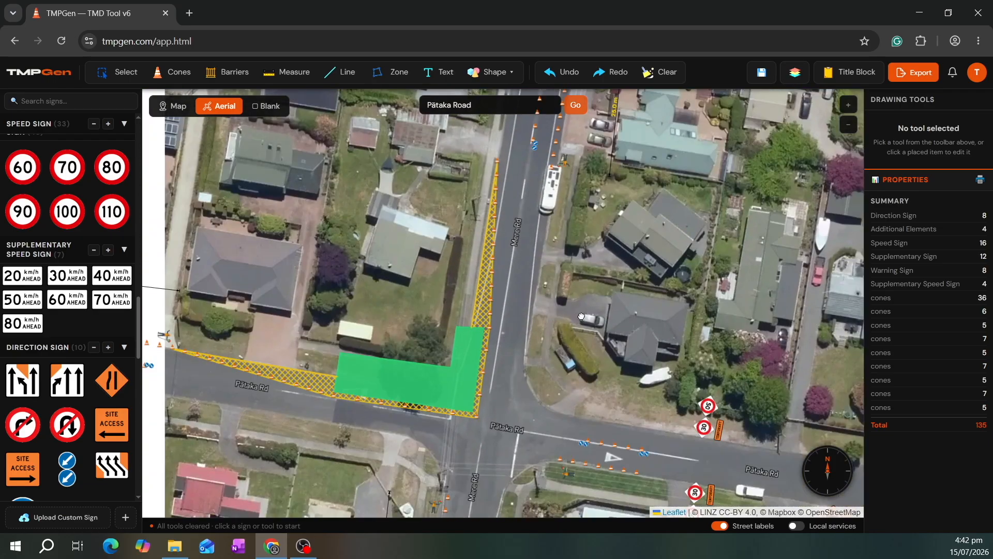
drag(431, 431, 579, 393)
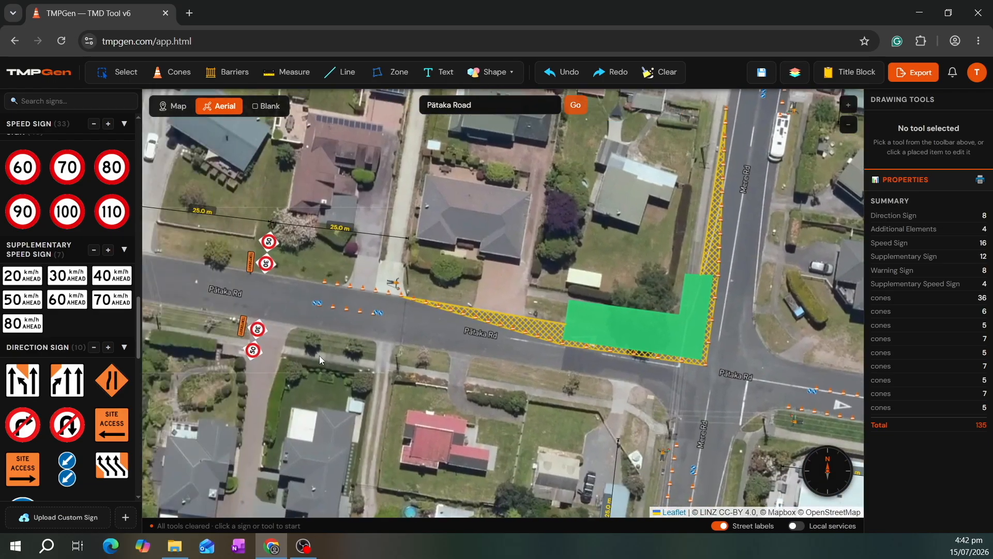
drag(497, 389, 346, 413)
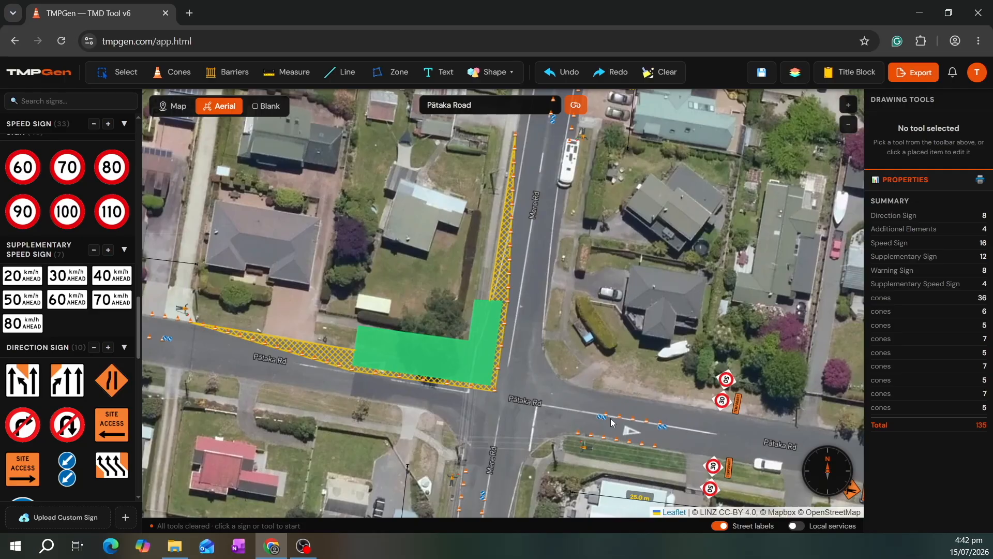
scroll(611, 418, up, 3)
click(616, 397)
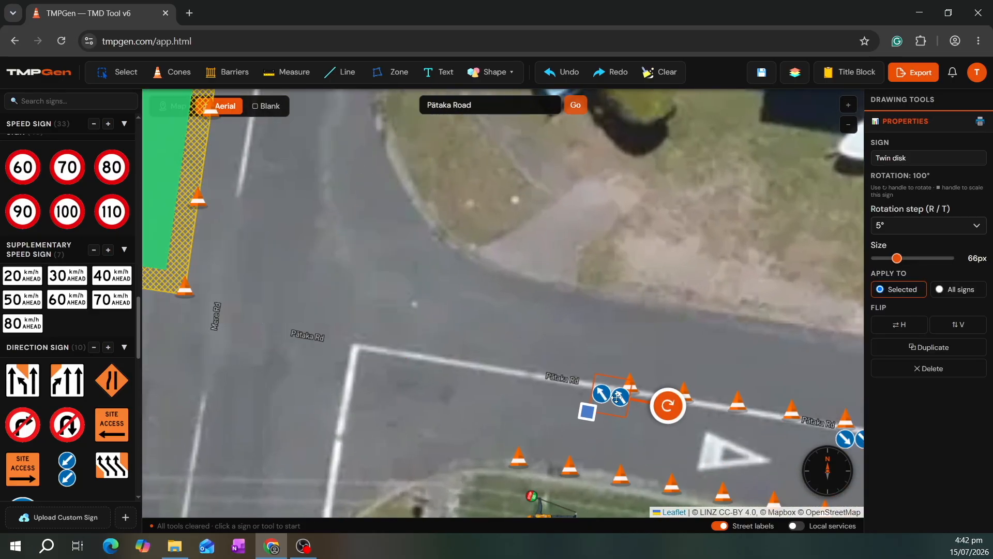
drag(616, 397, 617, 389)
drag(659, 437, 511, 406)
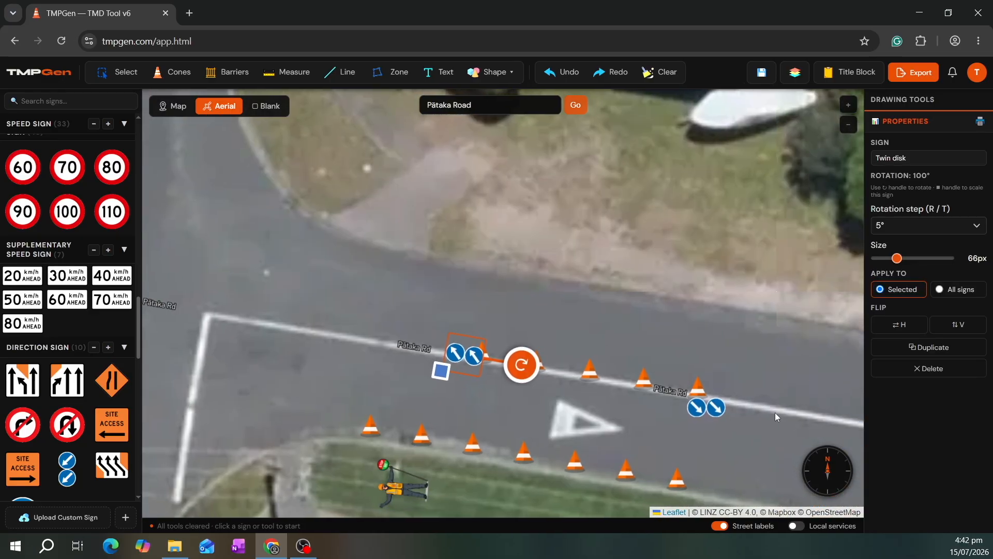
click(717, 406)
scroll(482, 421, down, 2)
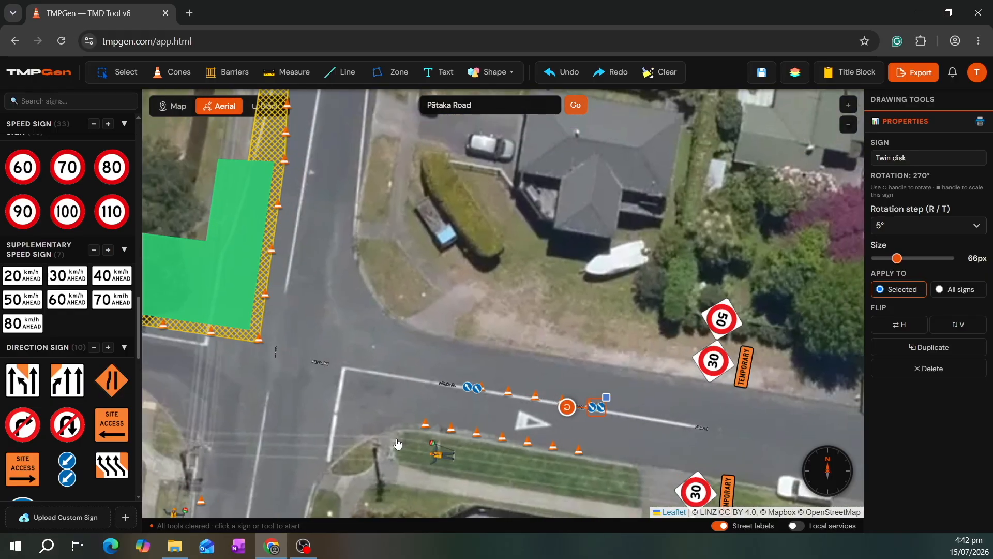
- Reposition the twin disk signs at both ends of the centre-line cone string on the northern Mere Rd approach
drag(486, 326, 637, 164)
drag(477, 249, 410, 521)
scroll(559, 173, down, 1)
drag(534, 178, 482, 367)
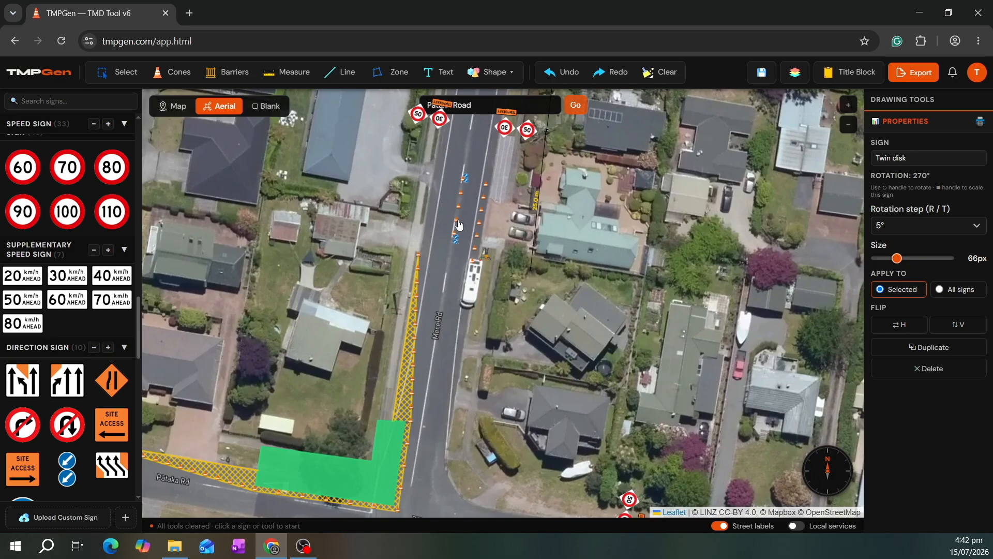
scroll(462, 217, up, 2)
click(444, 277)
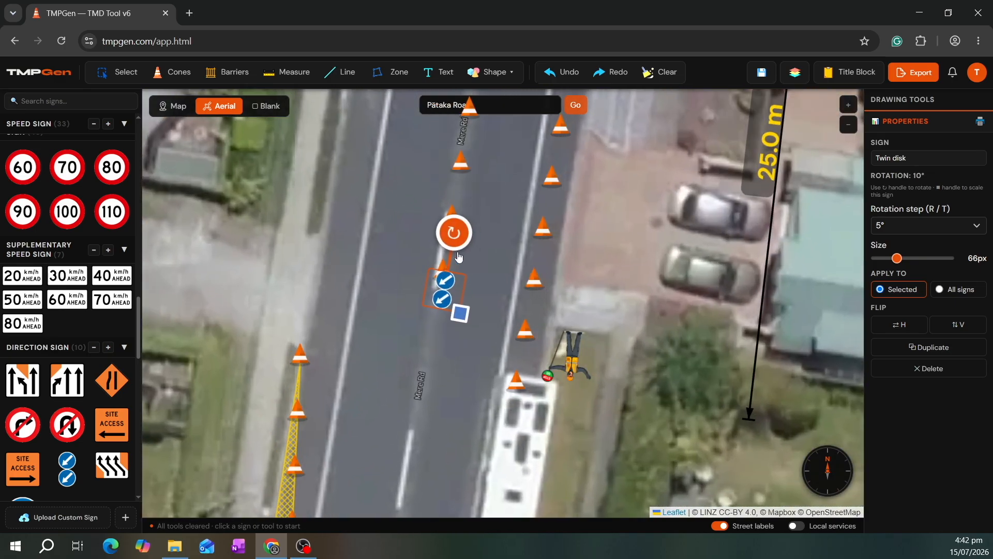
drag(501, 233, 490, 327)
click(477, 197)
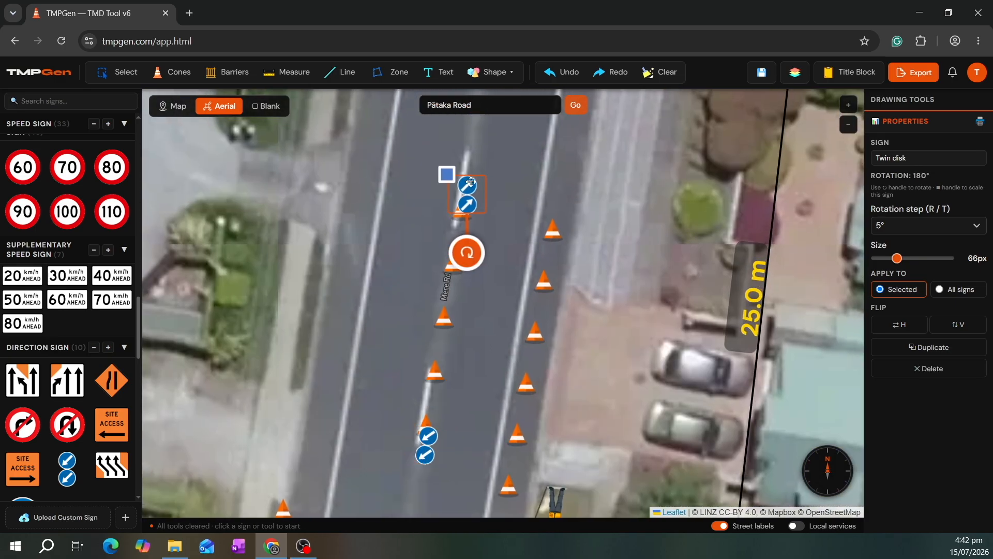
- Lock every layer from Signs and Measurements through Shapes and Zones, and try to move the green work zone
scroll(489, 268, down, 2)
scroll(492, 280, down, 1)
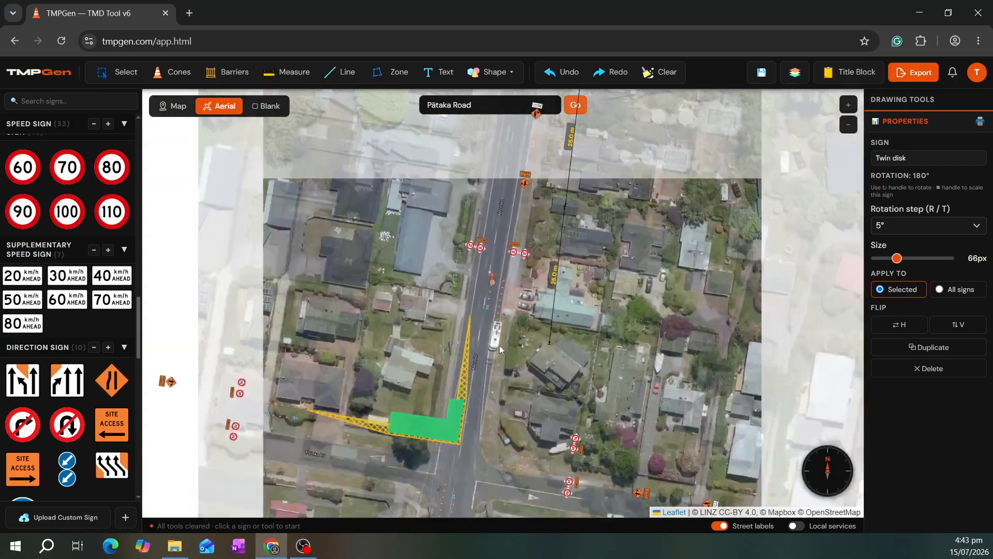
drag(623, 283, 654, 251)
scroll(446, 250, down, 1)
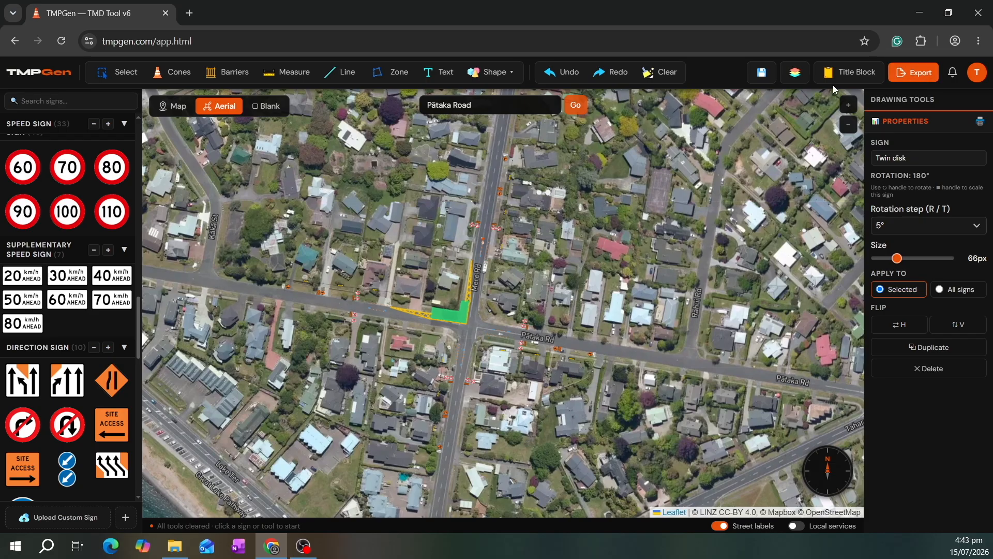
scroll(415, 291, up, 1)
click(794, 75)
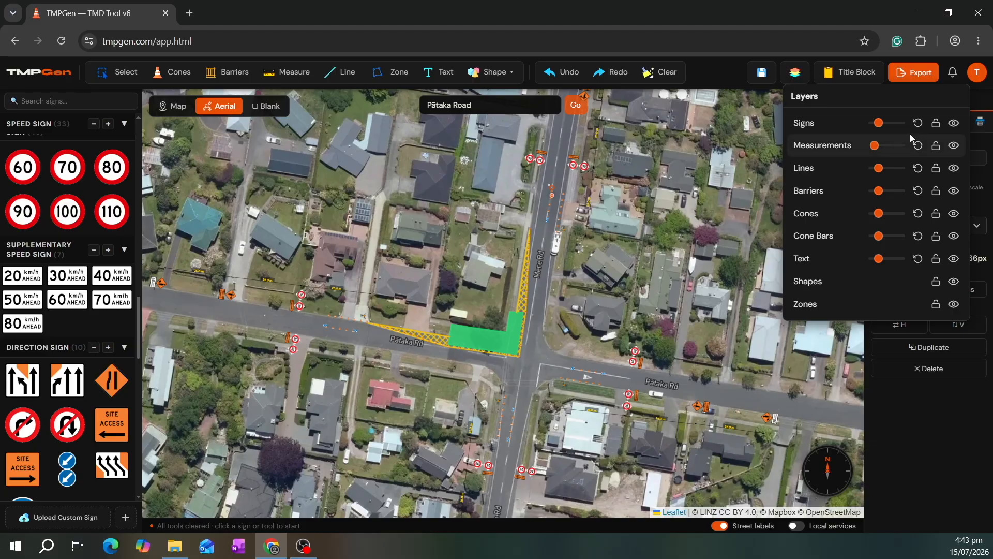
click(936, 123)
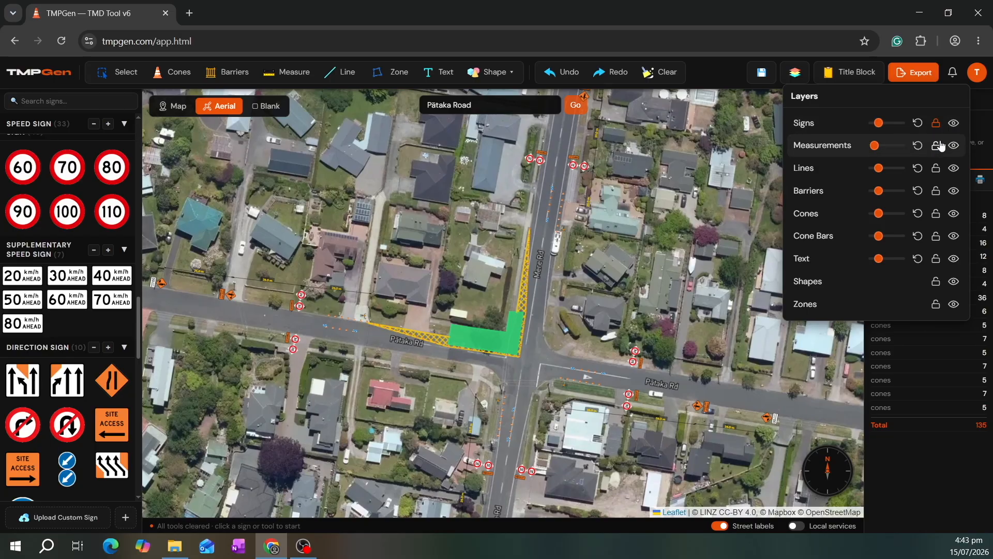
click(936, 145)
click(936, 191)
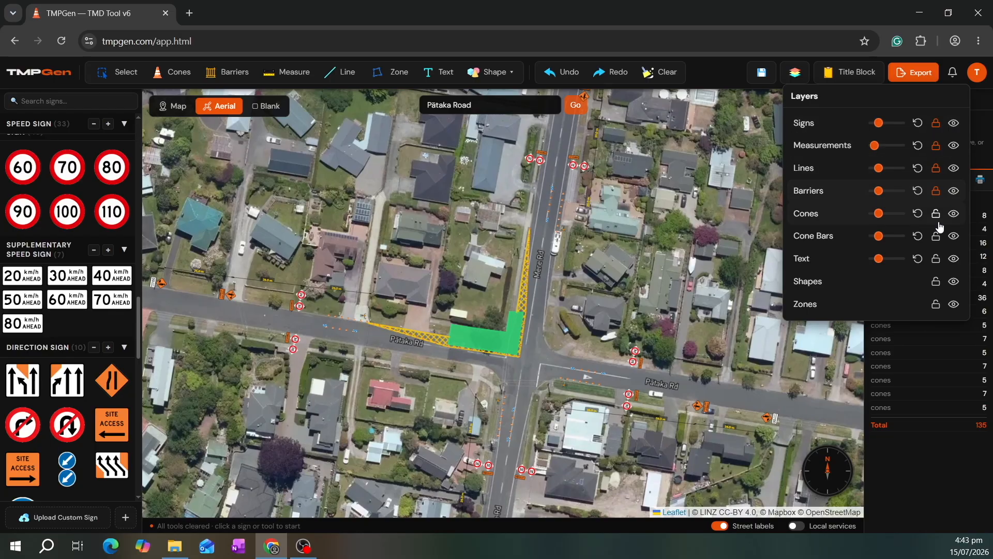
click(937, 214)
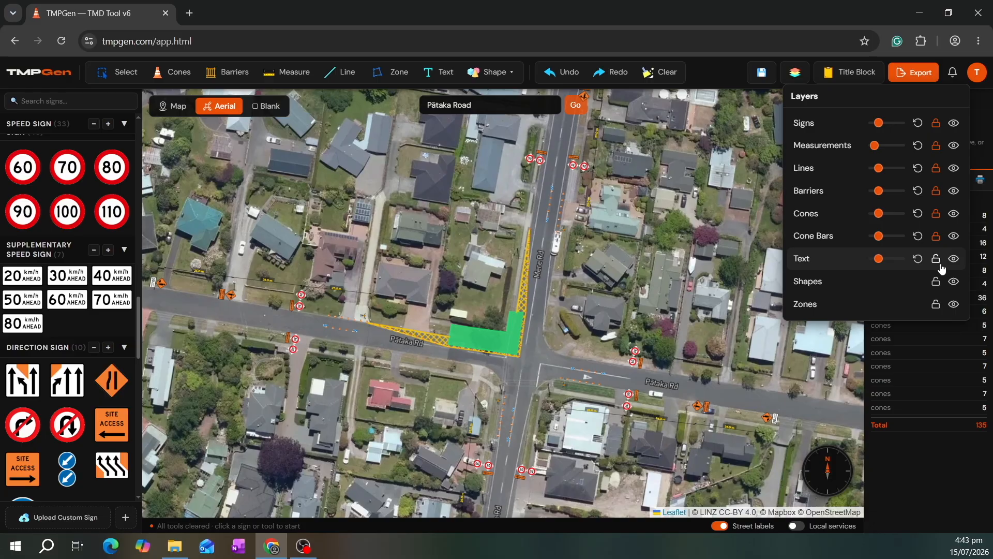
click(937, 259)
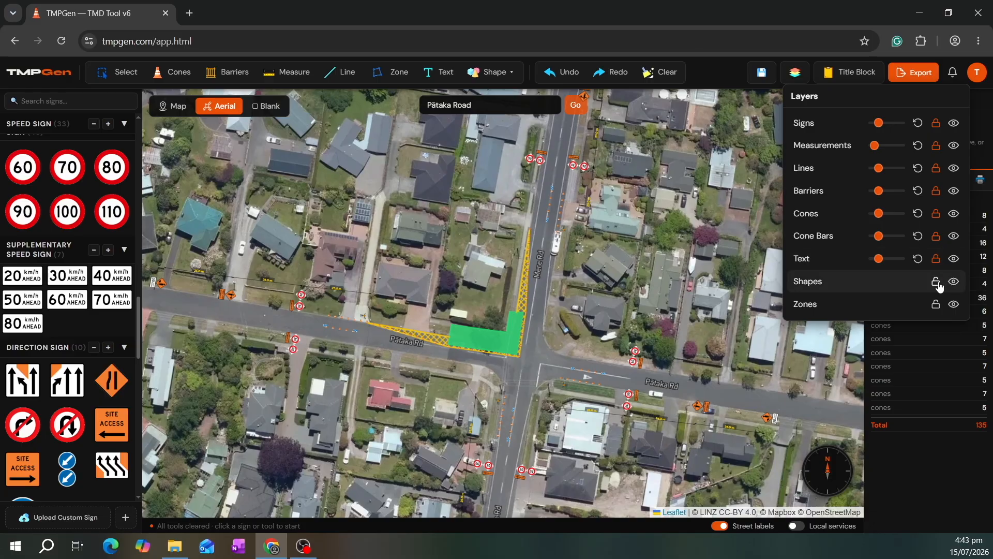
click(935, 282)
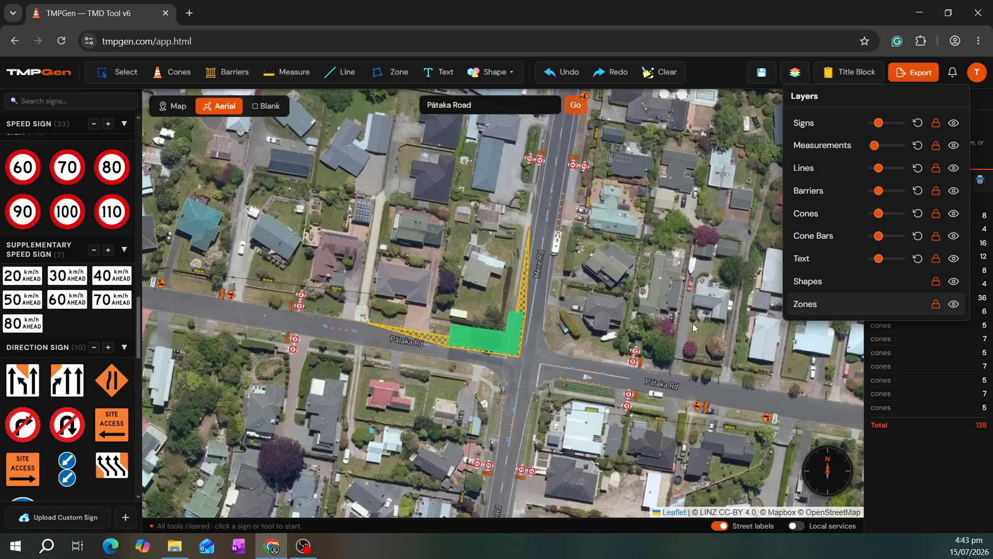
scroll(505, 344, up, 1)
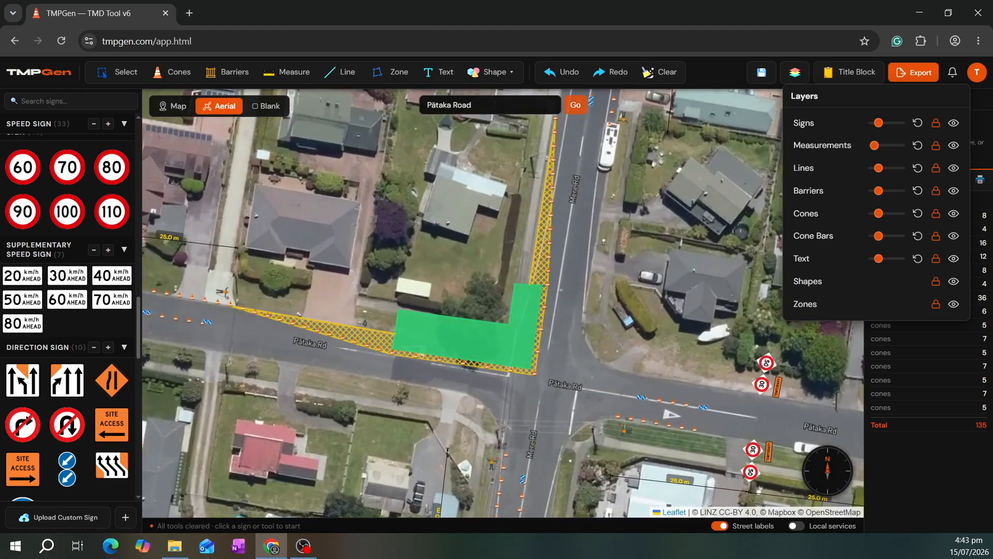
drag(434, 336, 442, 315)
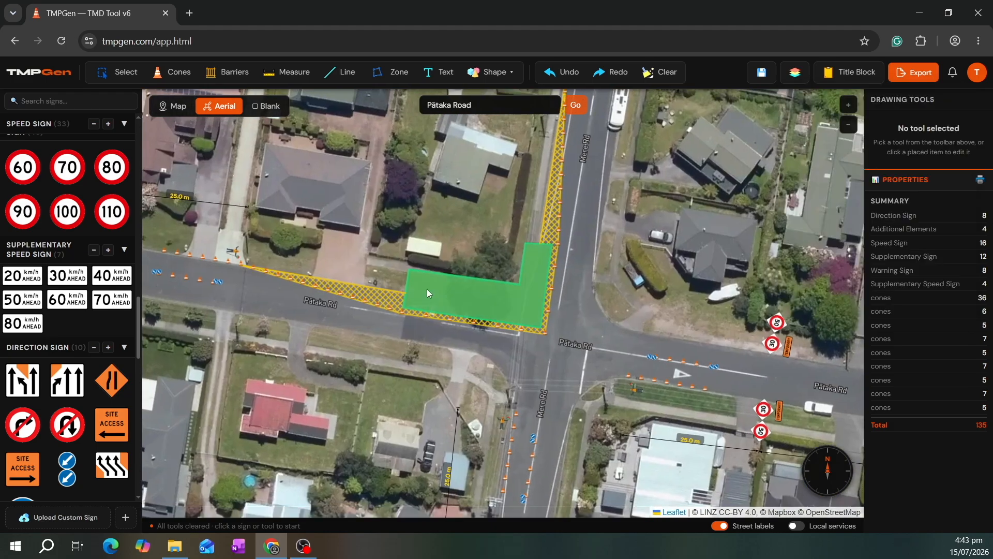
scroll(533, 223, down, 2)
scroll(504, 203, up, 2)
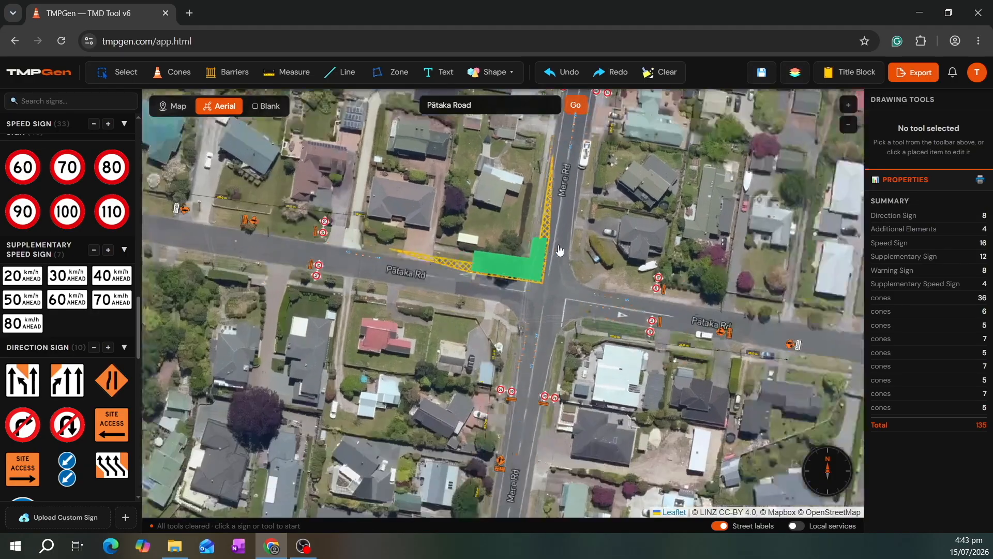
scroll(484, 275, down, 1)
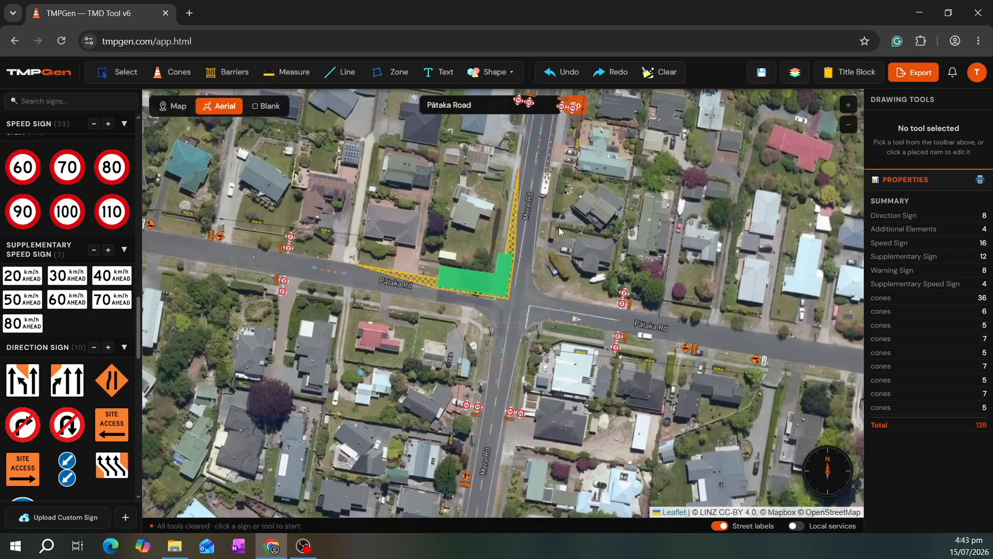
drag(558, 228, 525, 266)
click(803, 76)
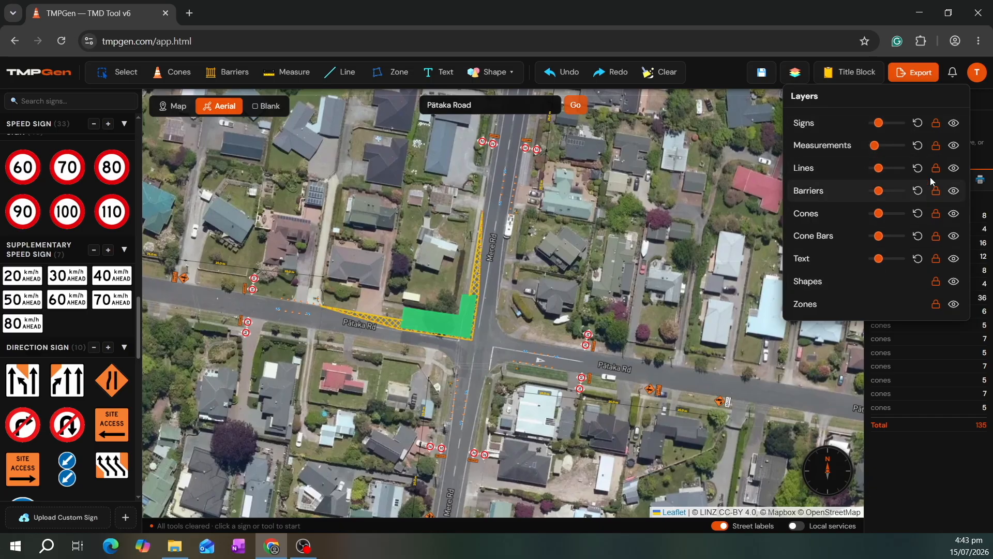
click(802, 74)
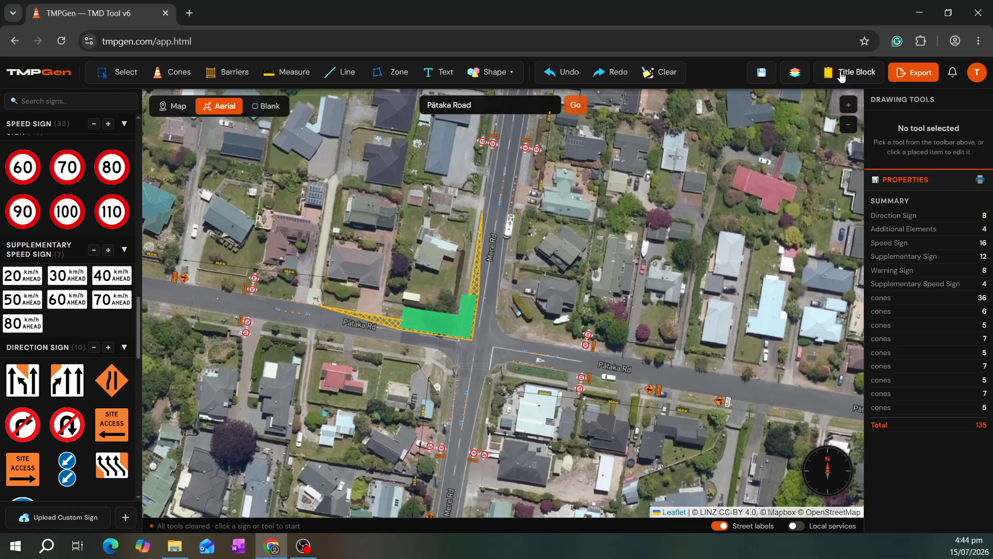
- Open the title block settings and delete the extra custom template from the template list
click(840, 72)
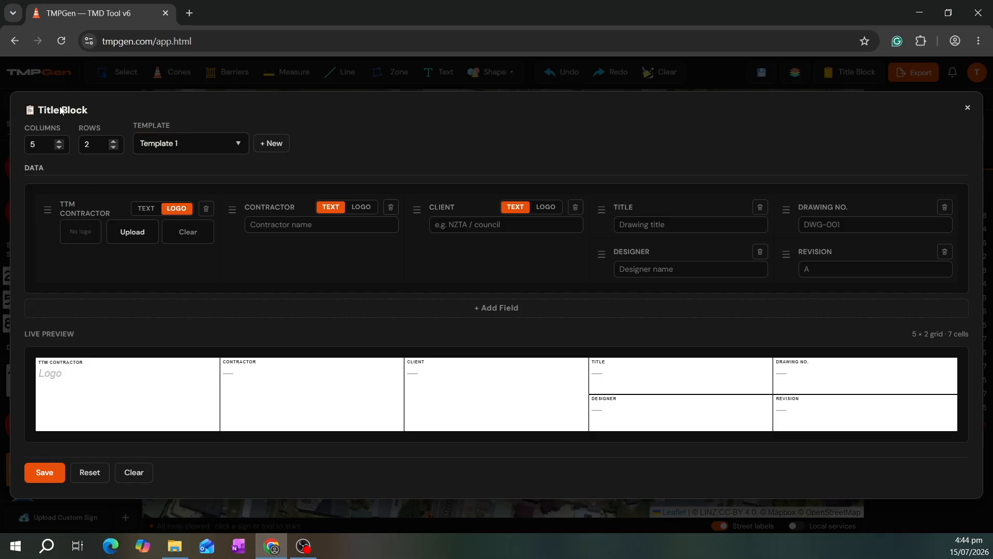
click(217, 150)
click(212, 146)
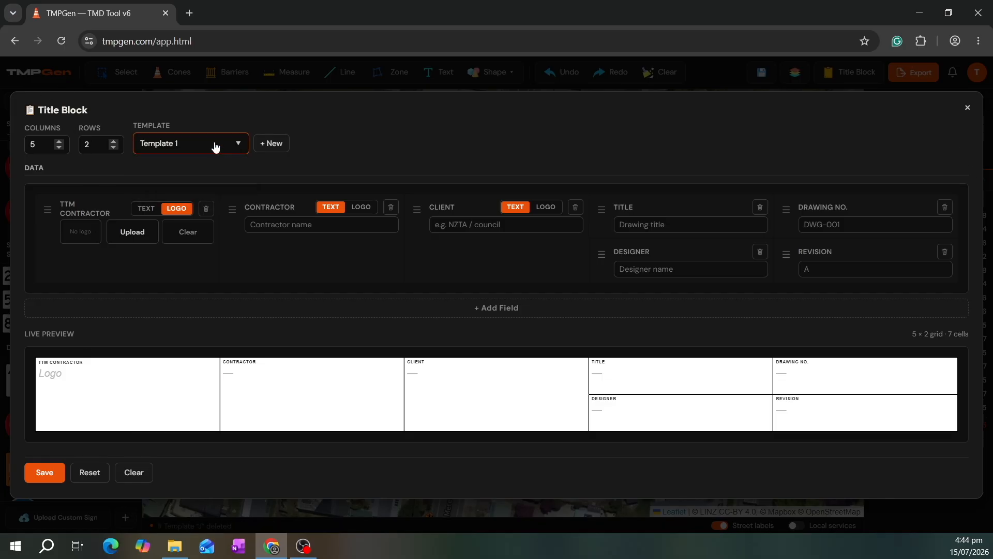
- Preview the title block layout of Template 2 and switch back to Template 1
click(211, 149)
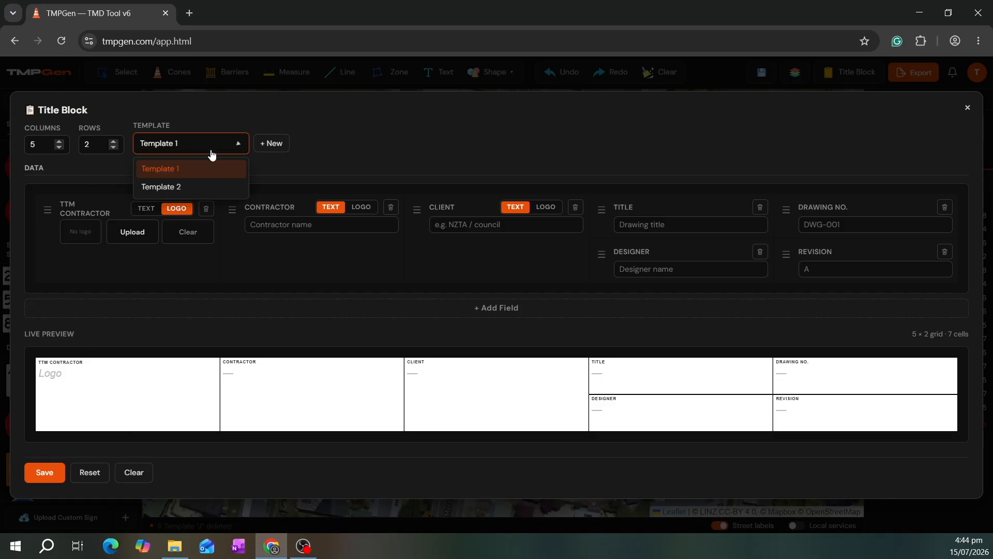
click(191, 187)
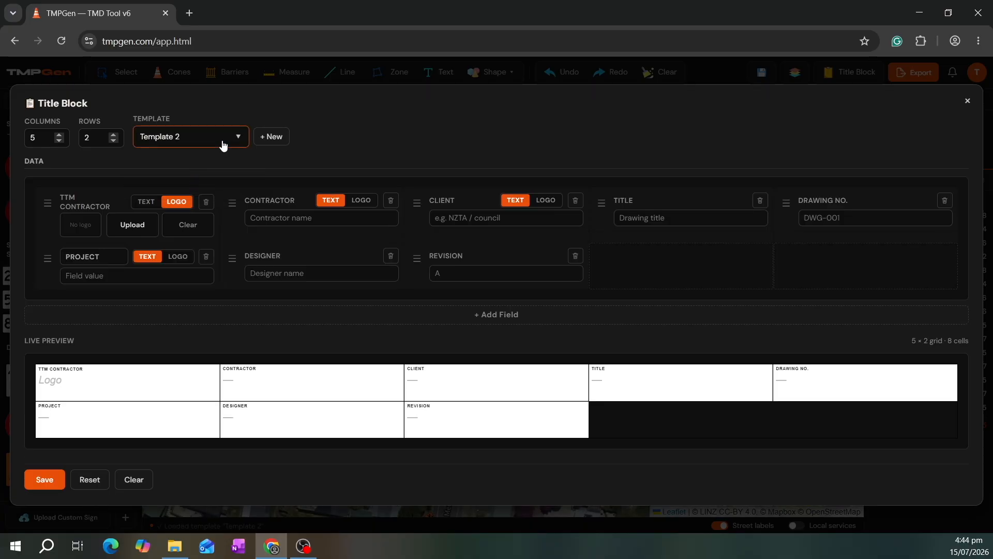
click(223, 140)
click(193, 164)
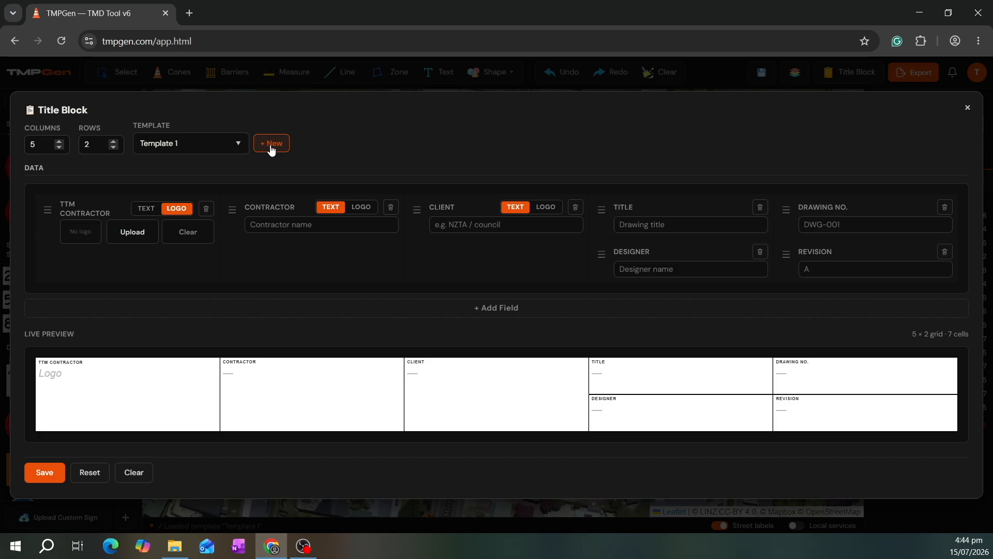
- Create a new title block template named New
click(271, 145)
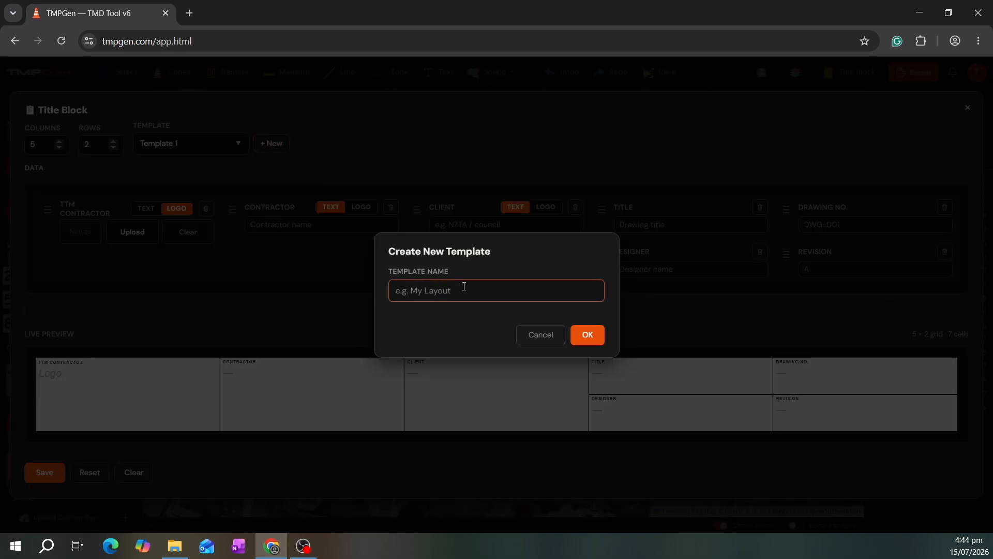
text(New)
click(587, 336)
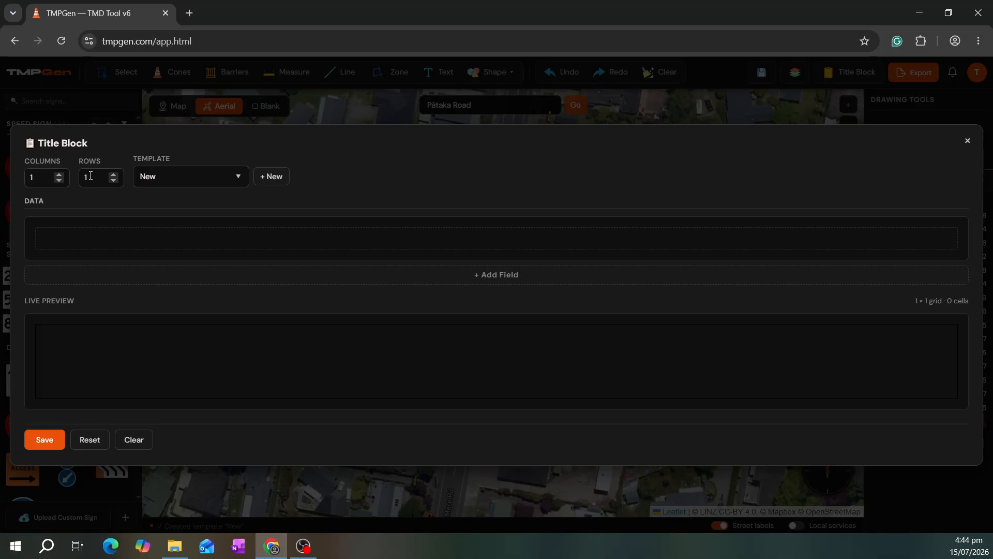
- Set the new template's grid to 4 columns and 2 rows, and fill it with eight blank fields
click(114, 174)
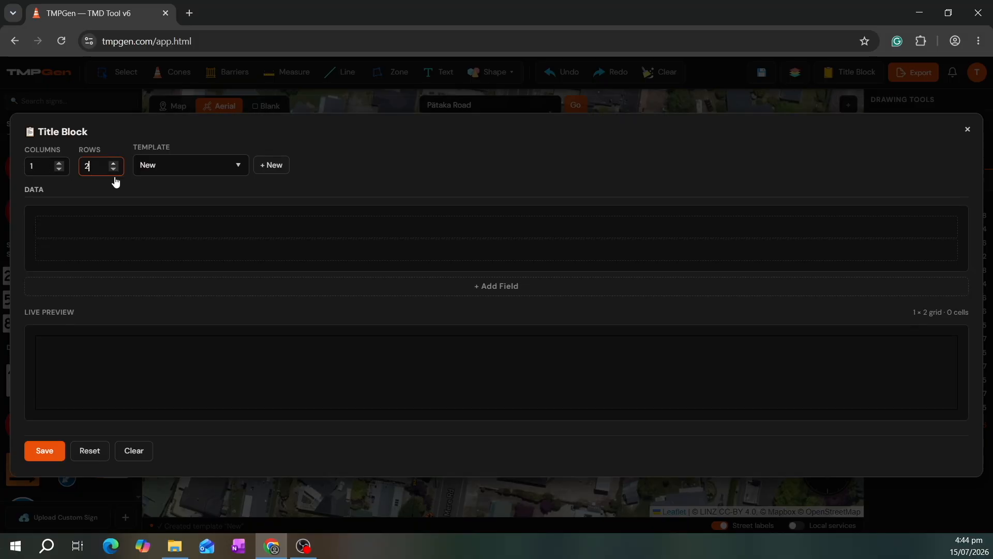
click(61, 163)
click(488, 293)
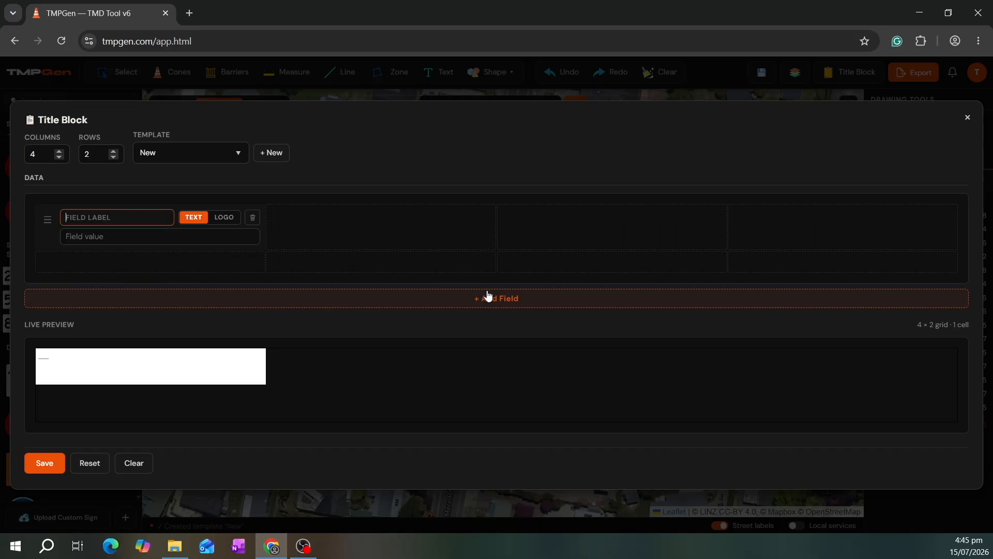
click(488, 301)
click(490, 304)
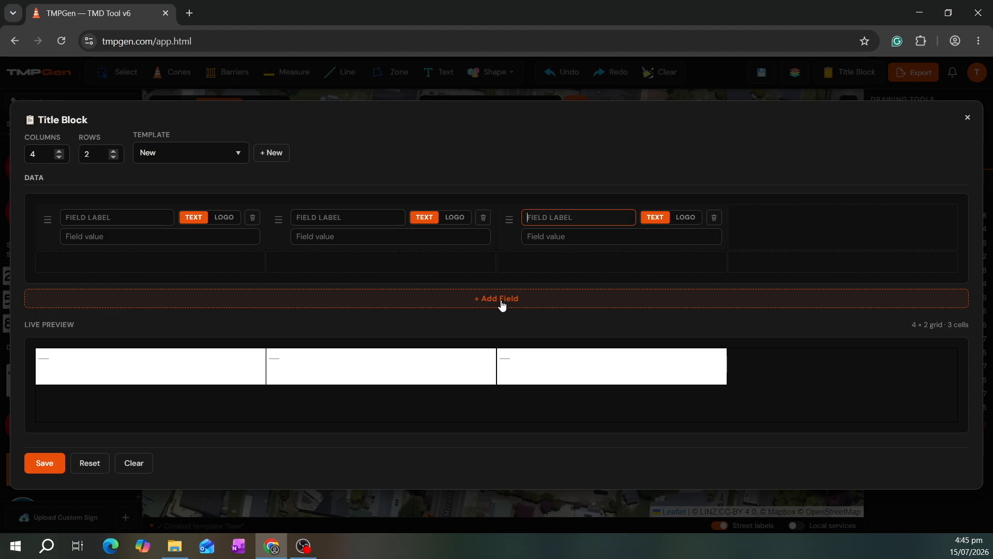
click(502, 304)
click(500, 301)
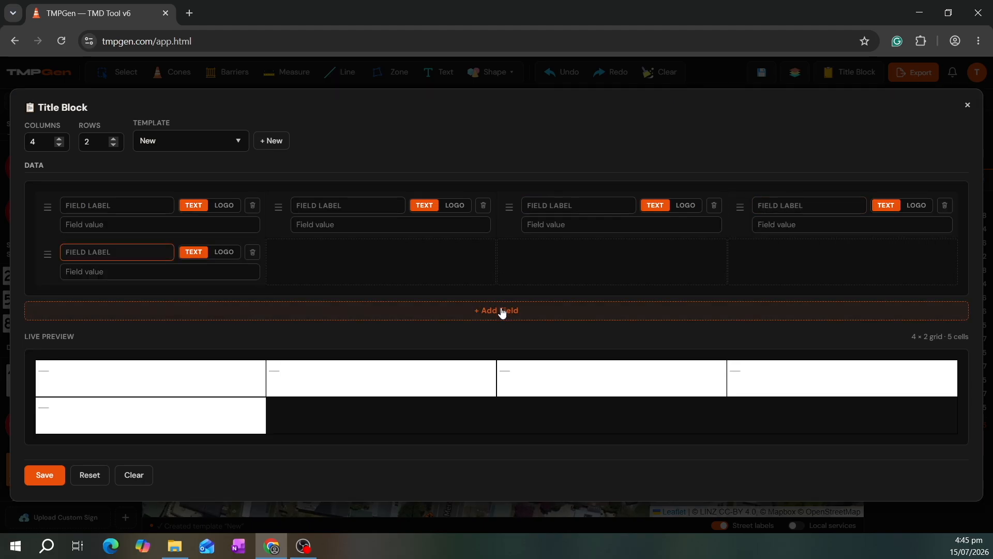
click(501, 311)
click(501, 310)
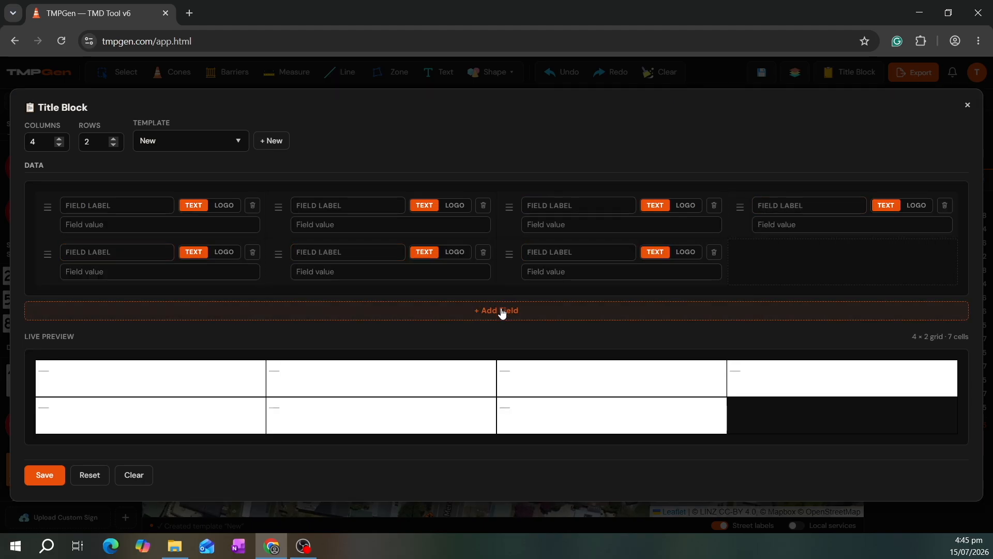
click(501, 311)
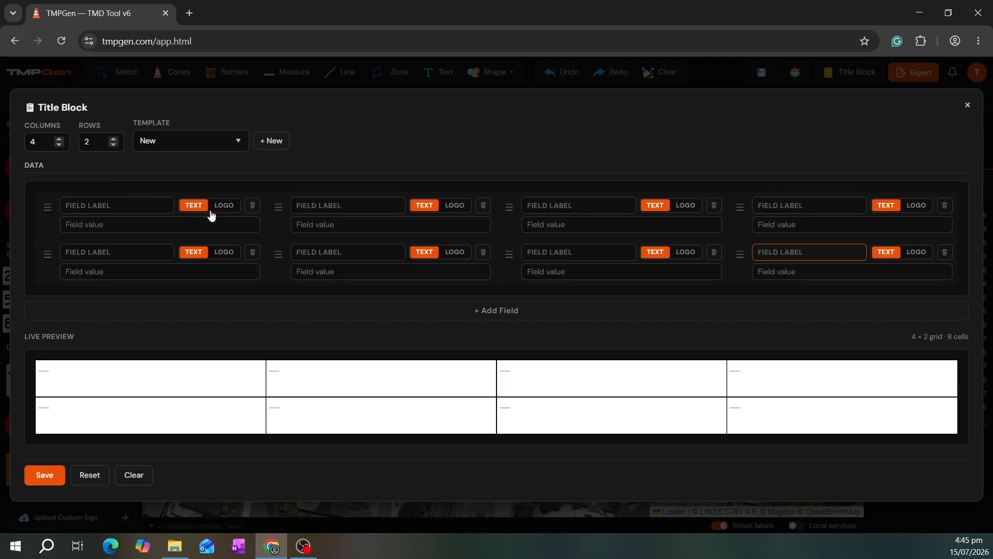
- Label the first field CLIENT with the value TMPGen, and switch it to an uploaded TMPGen logo
click(195, 212)
click(224, 205)
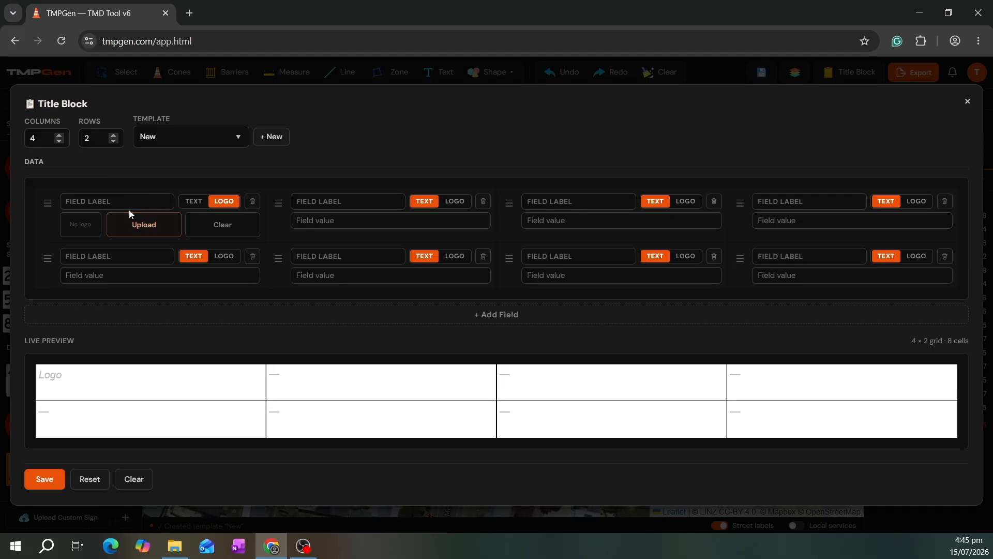
click(142, 205)
click(194, 201)
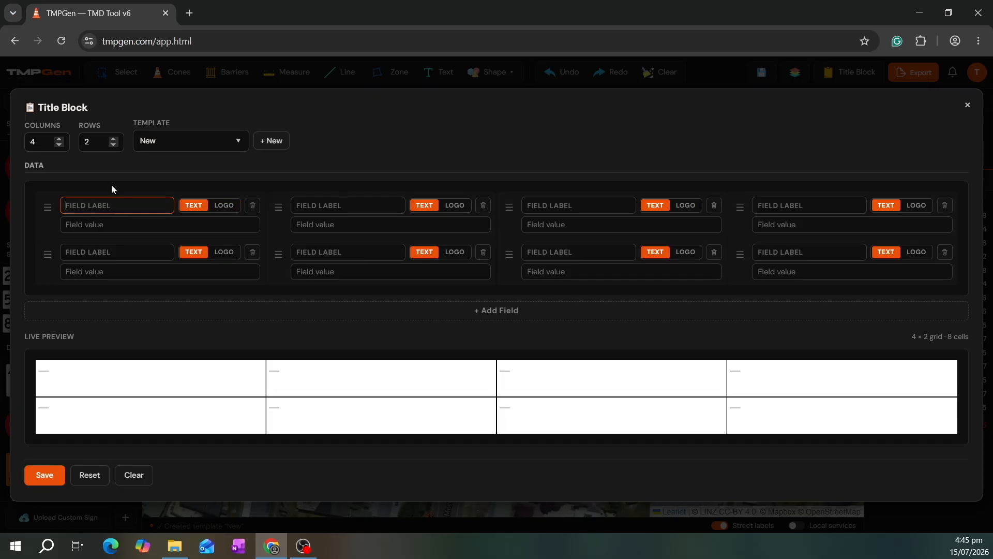
text(CLIENT)
text(TM)
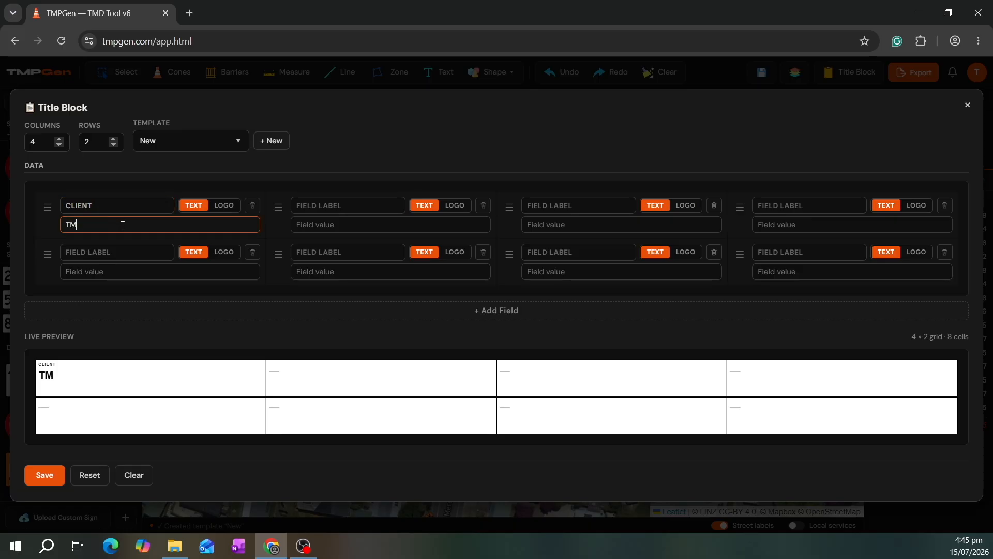
text(PGen)
click(224, 205)
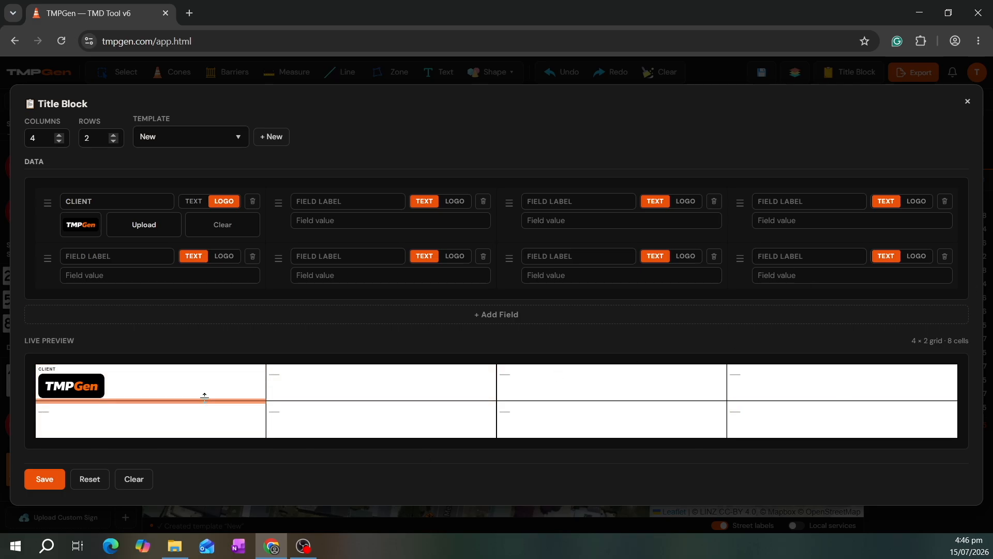
- Adjust the CLIENT cell's borders in the live preview and merge the cell with its right-hand neighbour
drag(205, 398, 209, 402)
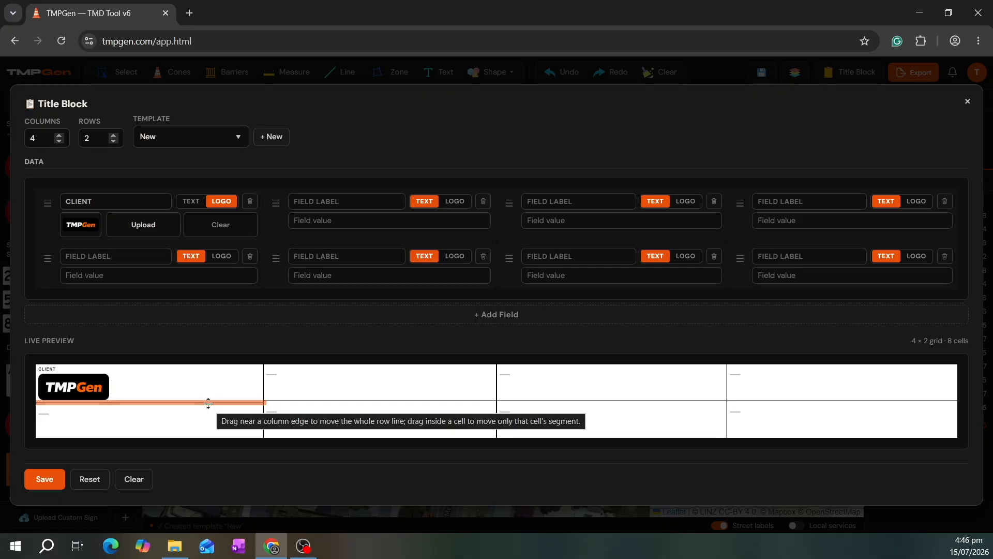
right_click(208, 402)
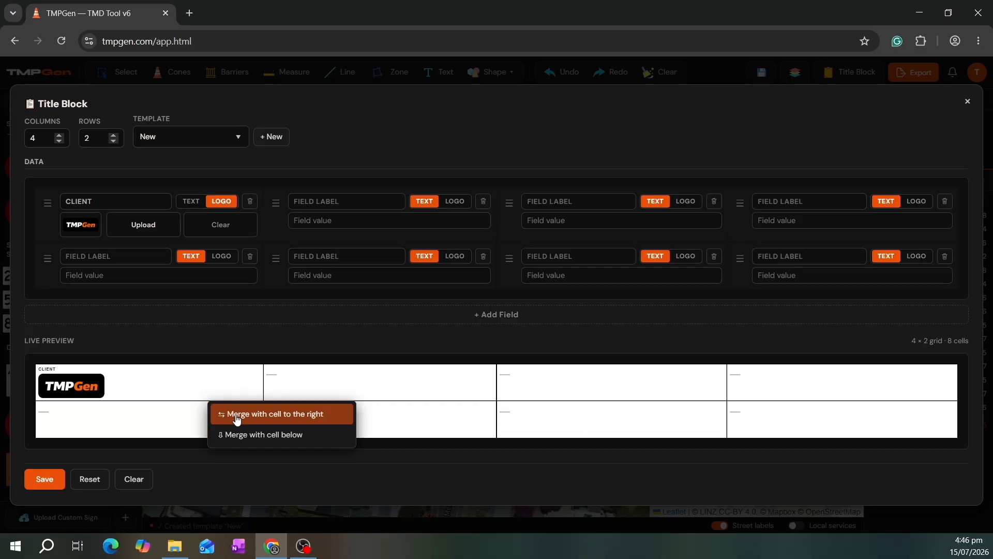
click(263, 419)
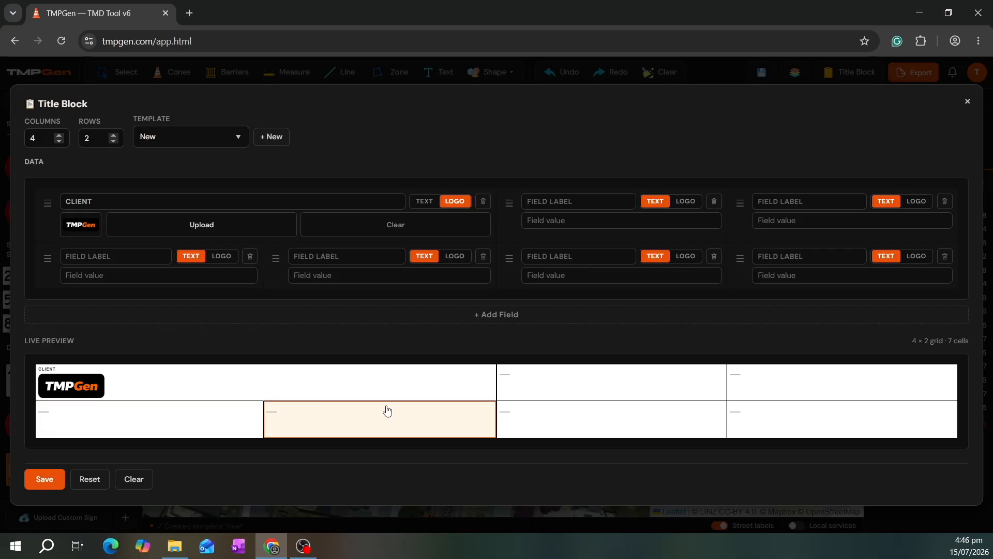
- Clear the title block's field values and reset the New template to its default layout
click(140, 479)
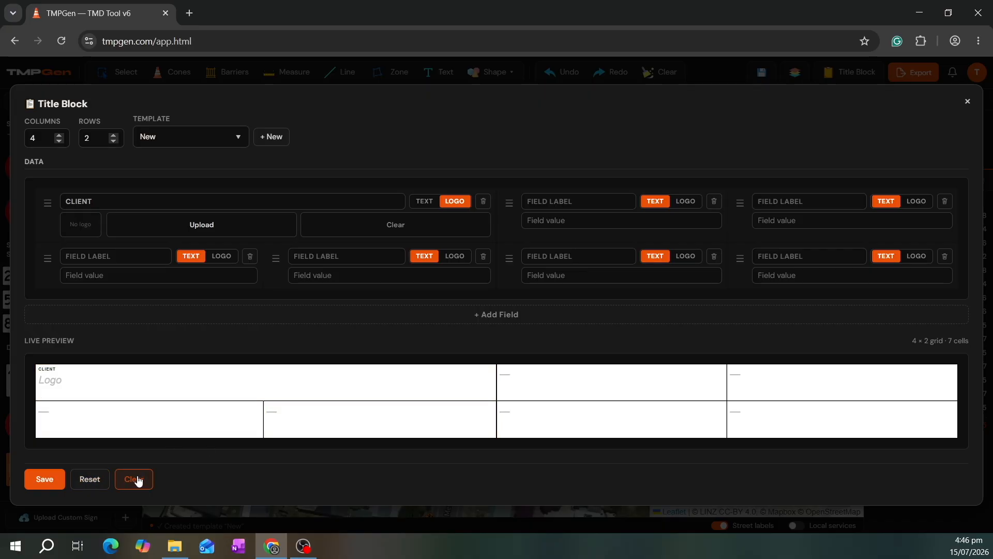
click(100, 486)
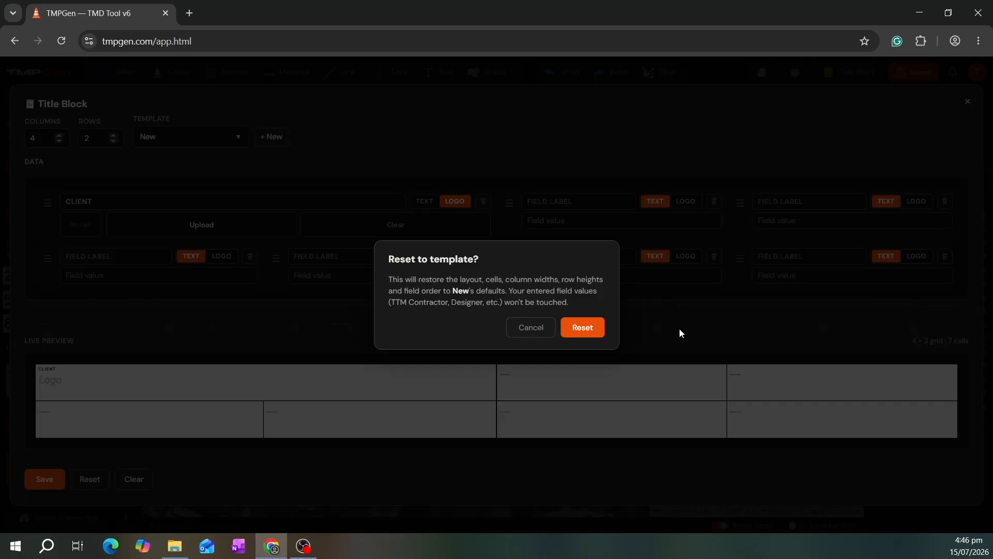
click(586, 330)
- Load Template 1 and upload the TMPGen logo into the TTM Contractor field
click(184, 179)
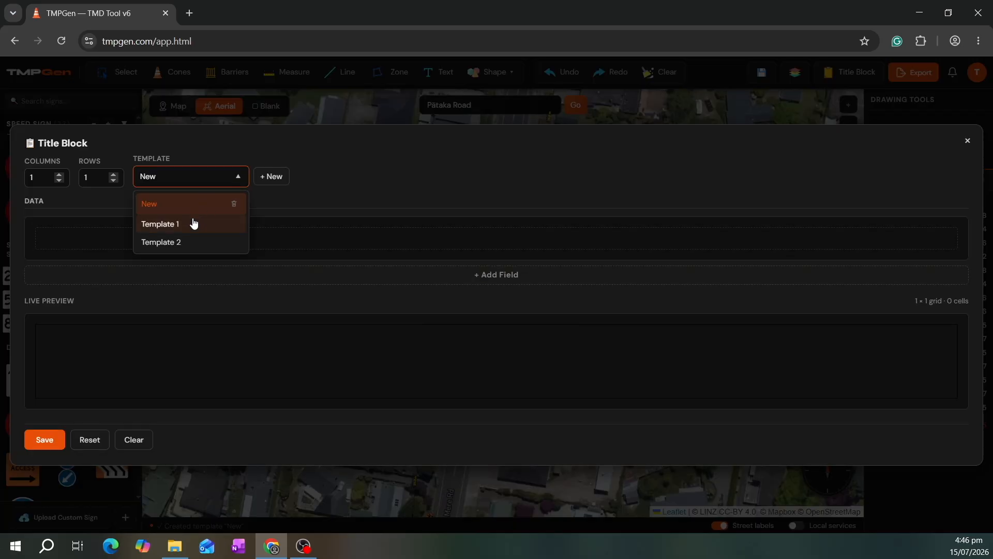
click(193, 222)
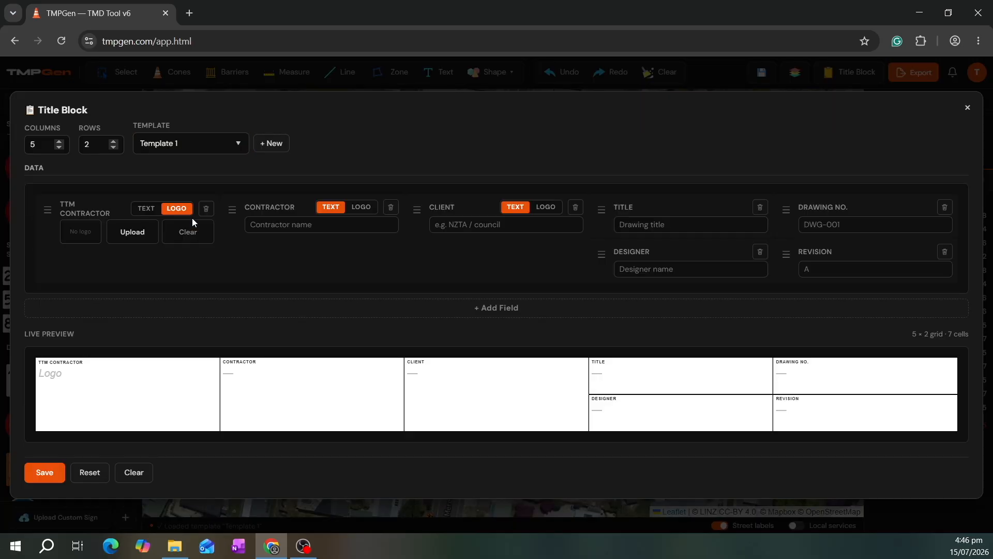
click(138, 231)
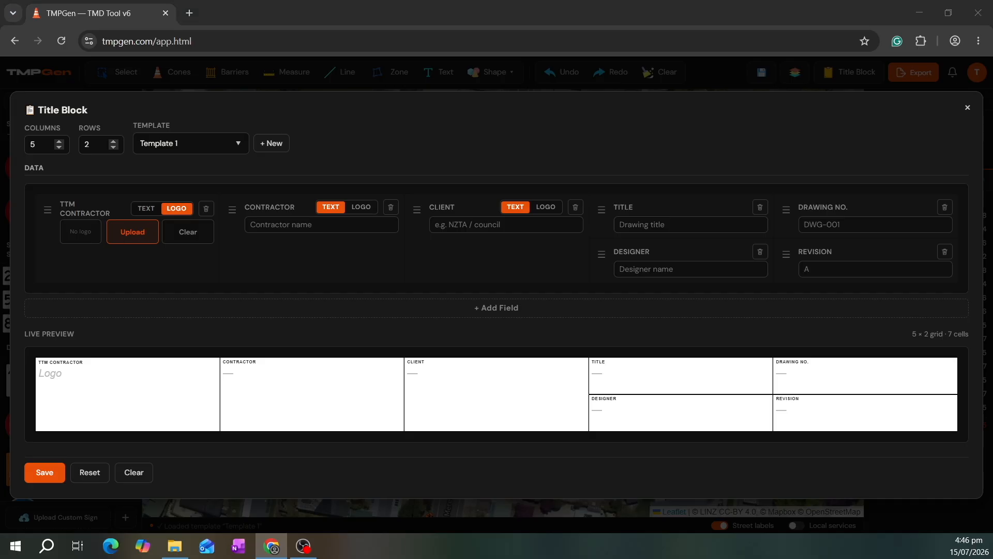
double_click(400, 212)
- Switch the Contractor field to a logo, upload the TMPGen logo there, and save the title block
click(368, 206)
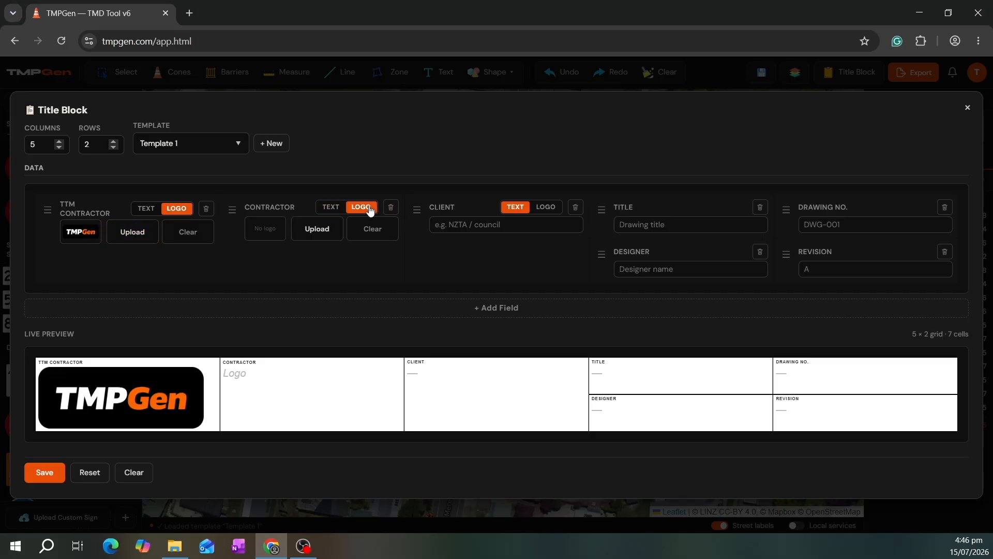
click(317, 226)
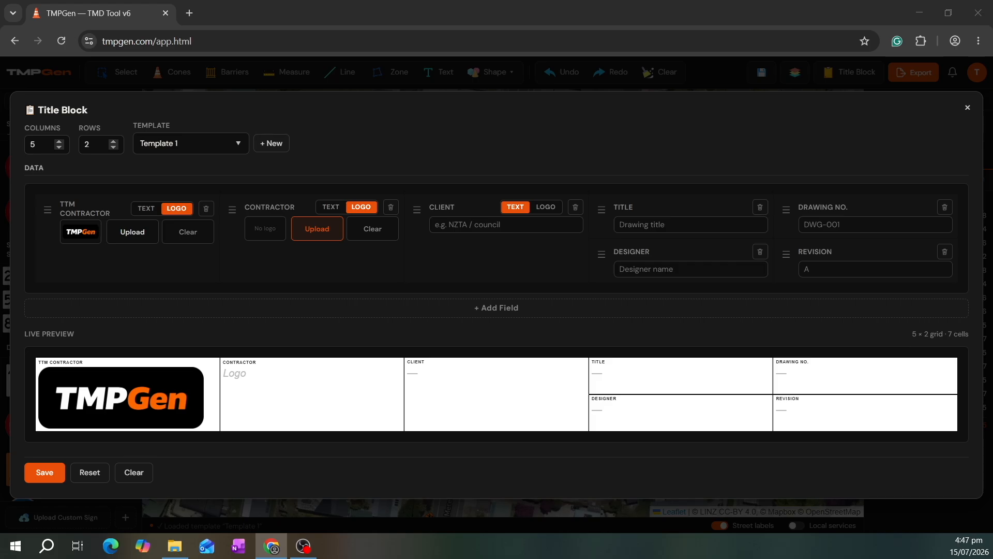
double_click(401, 212)
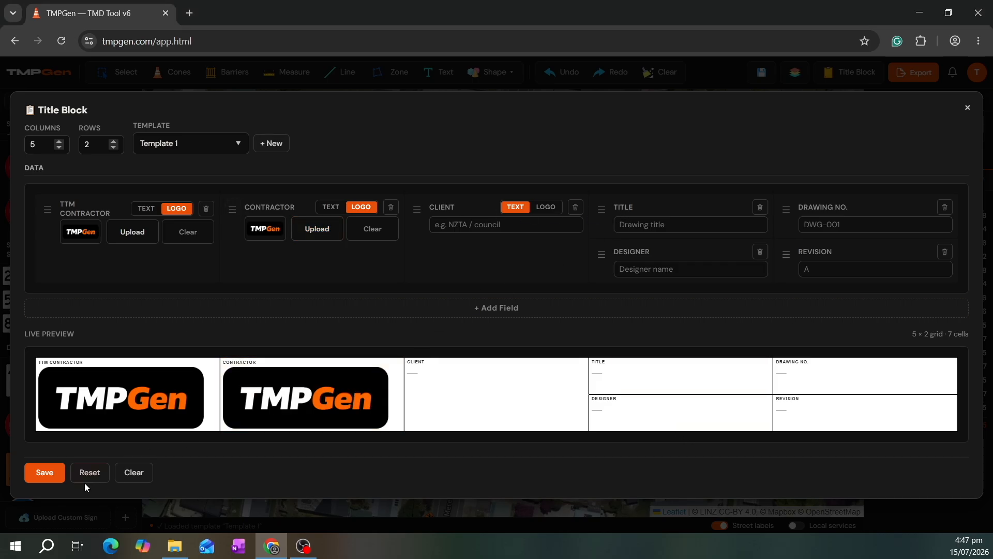
click(44, 472)
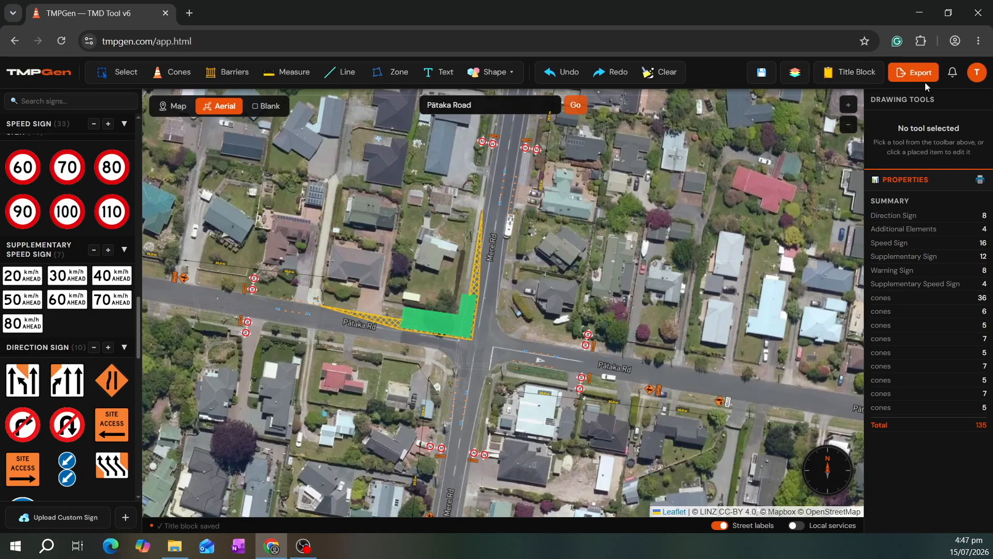
- Open the Custom Sign Builder, preview the Supplementary, TSL ahead, Speed Sign, TSL L2 and L1 TSL templates, and close it
click(978, 73)
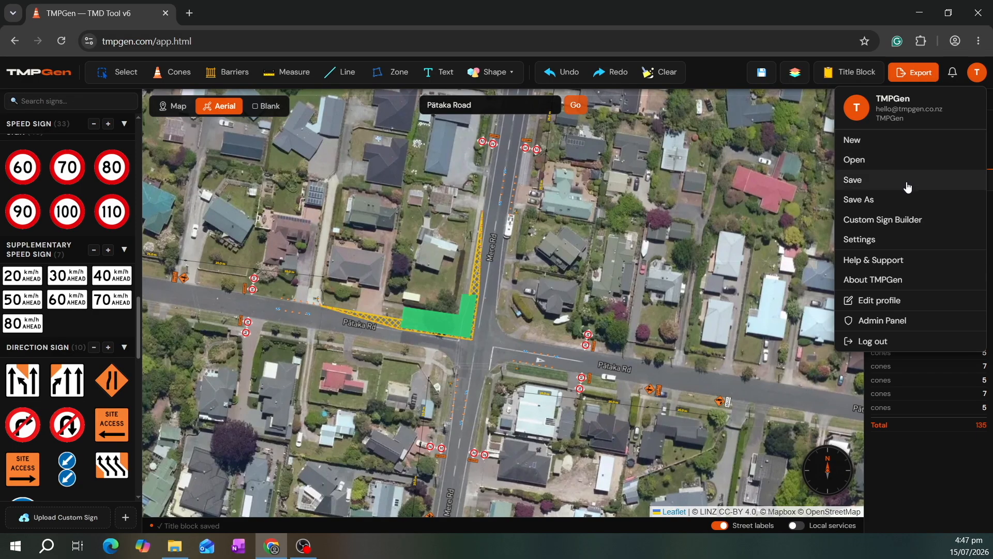
click(909, 222)
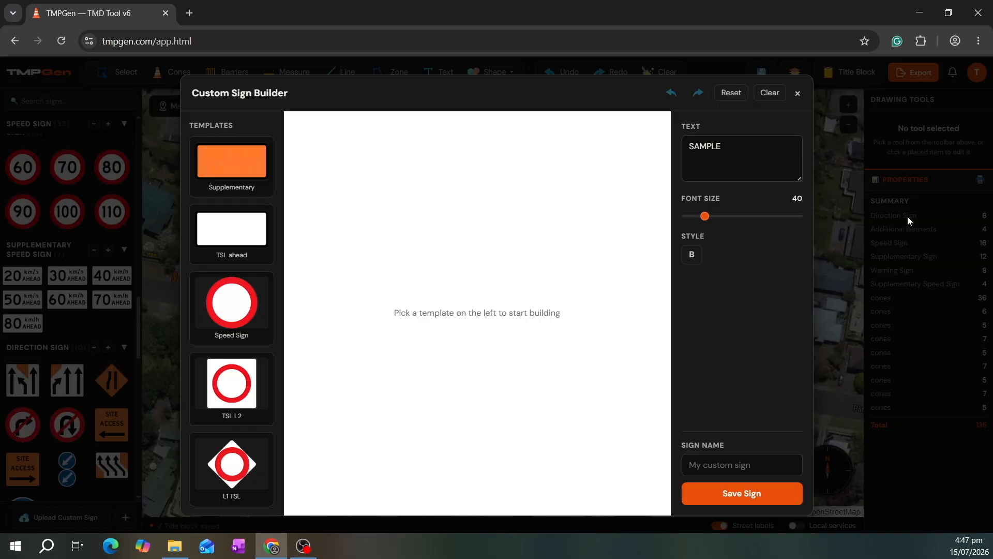
click(240, 159)
click(239, 250)
click(243, 322)
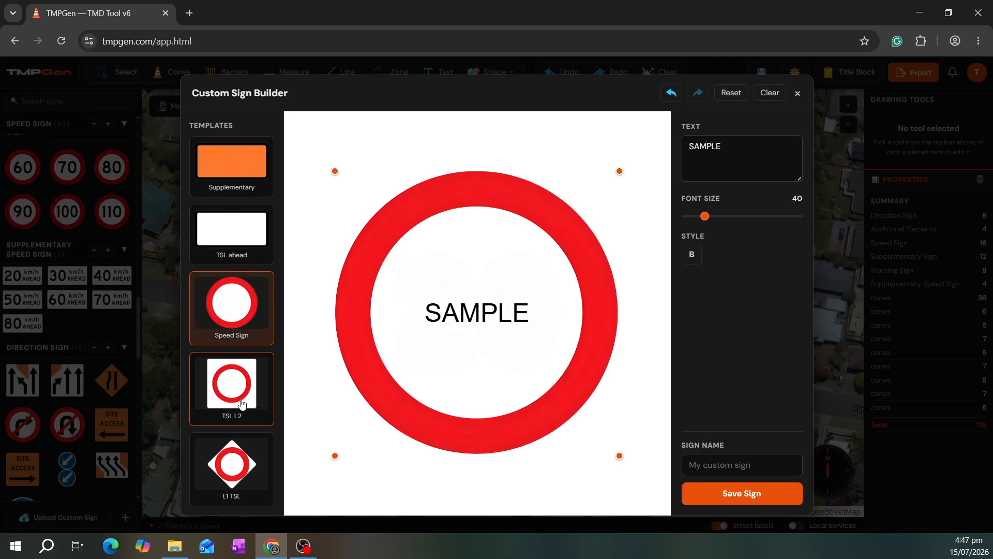
click(232, 386)
click(232, 465)
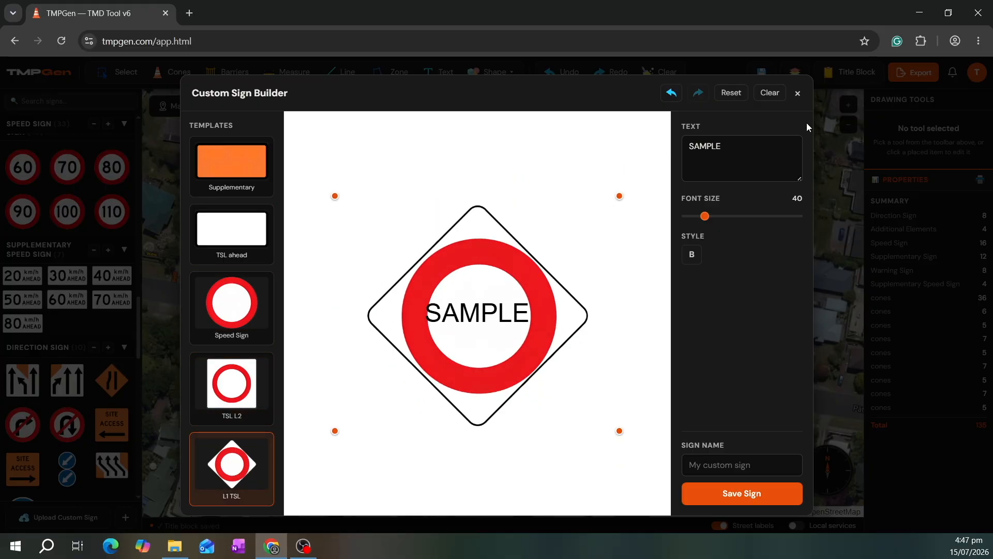
click(799, 93)
- Review the Appearance, Legend and Help settings, including the custom legend upload and keyboard shortcuts, and close the settings
click(976, 72)
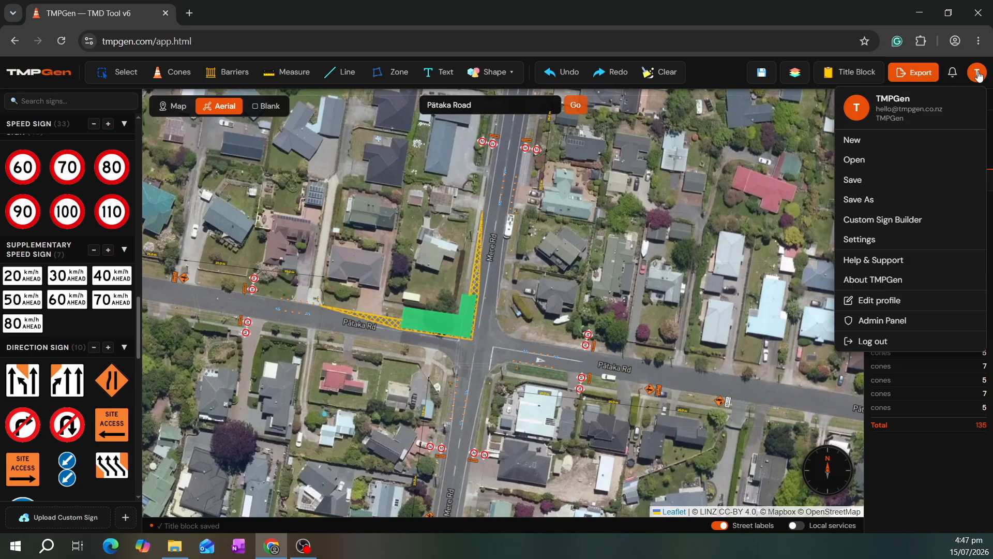
click(882, 241)
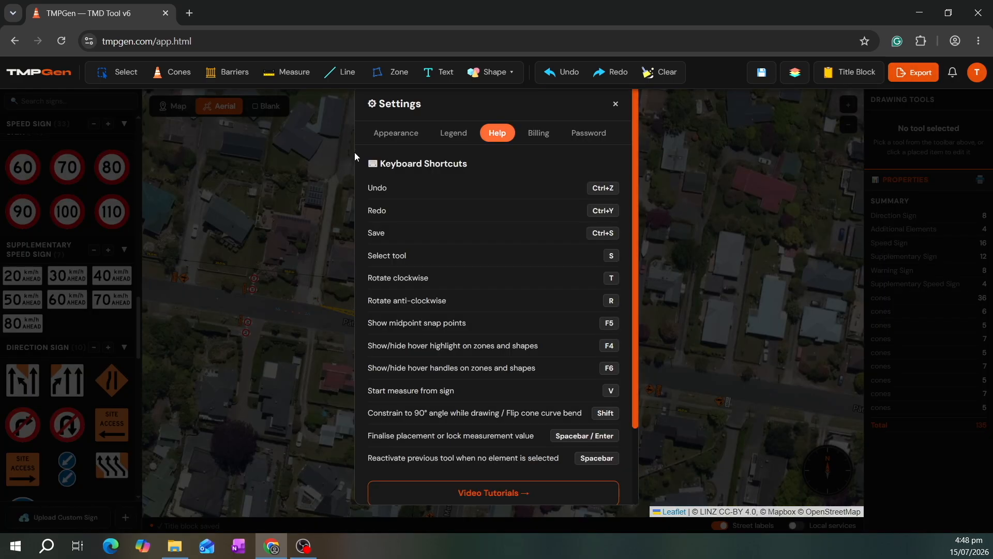
click(381, 133)
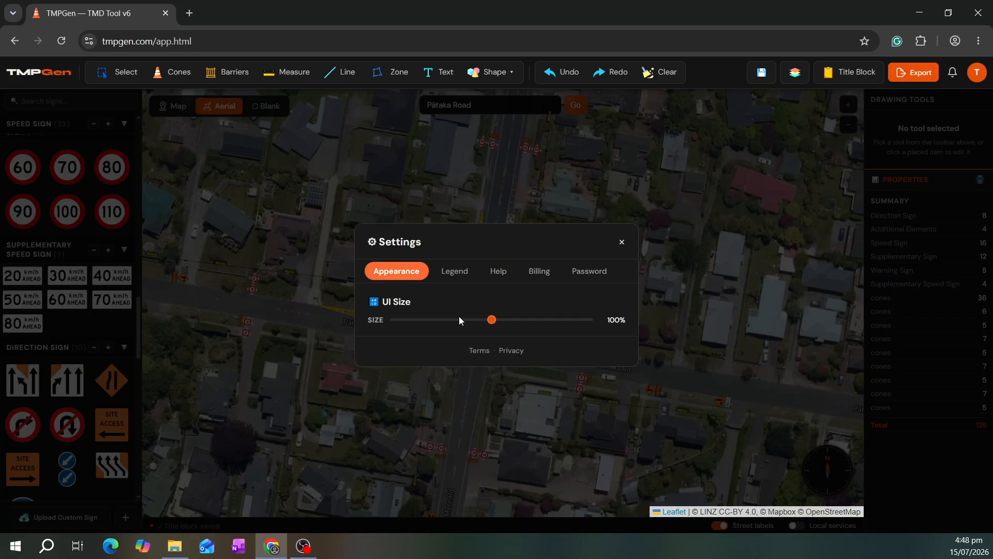
click(466, 271)
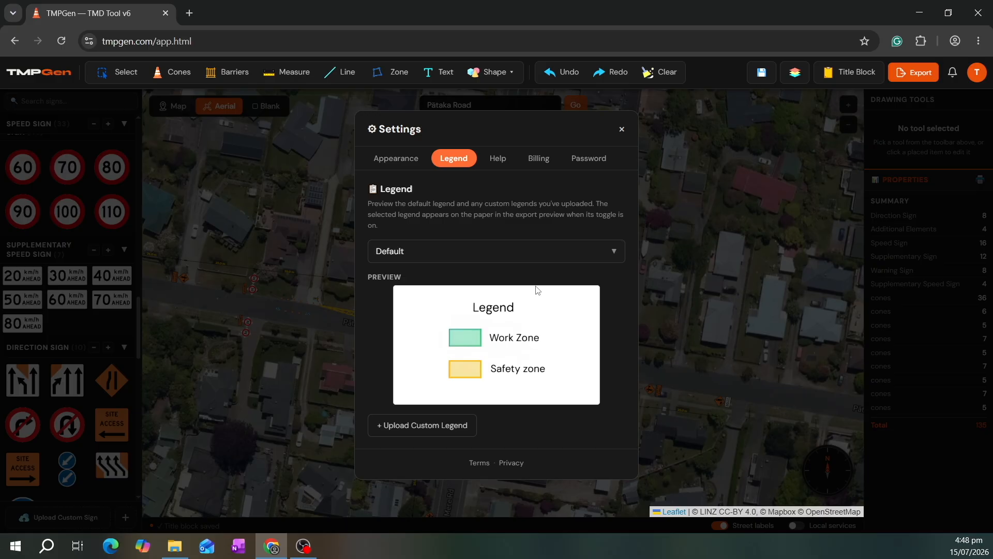
click(448, 434)
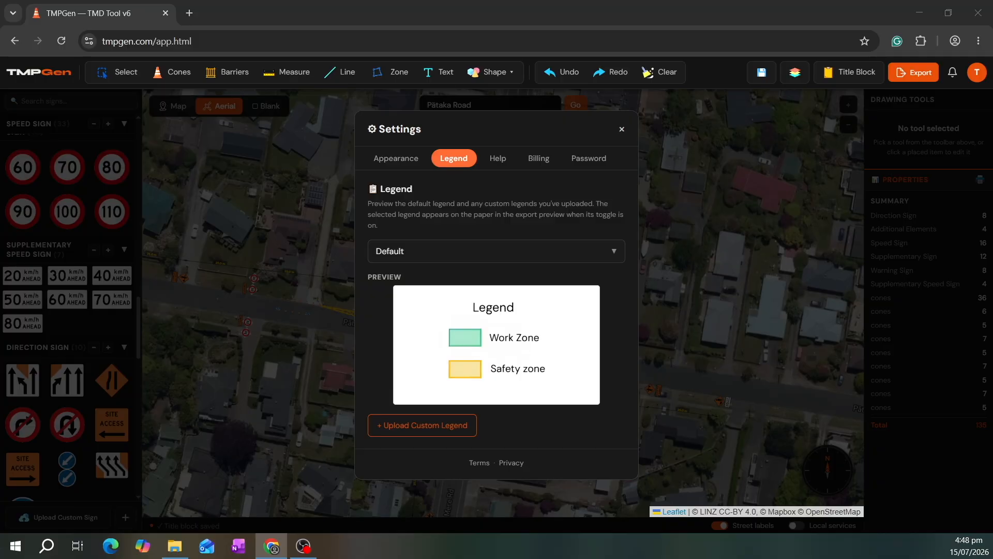
click(498, 157)
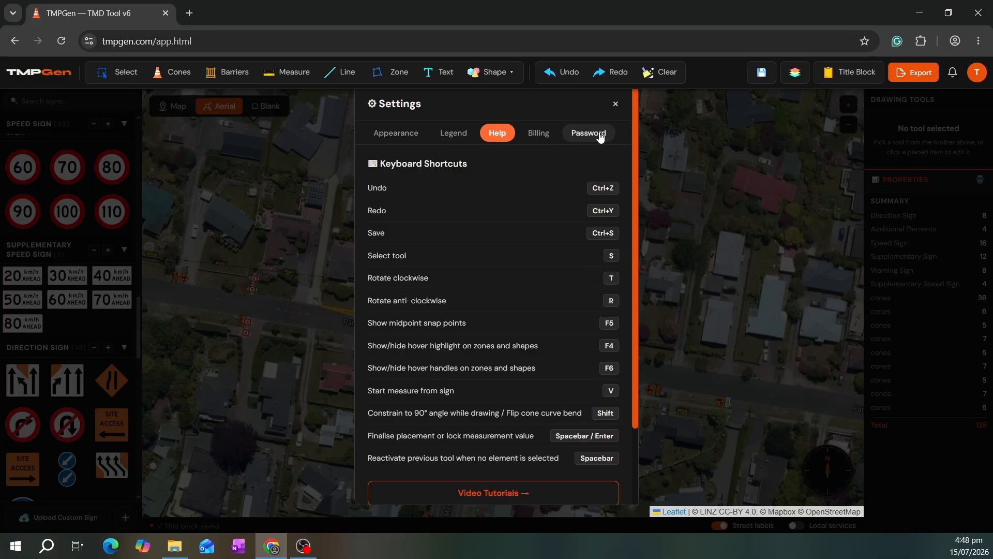
scroll(528, 281, down, 3)
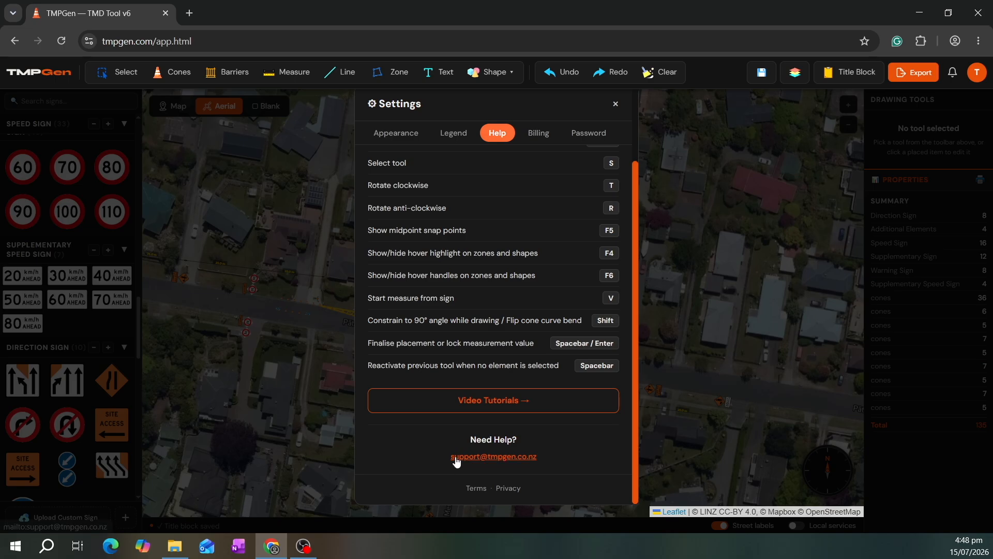
click(327, 145)
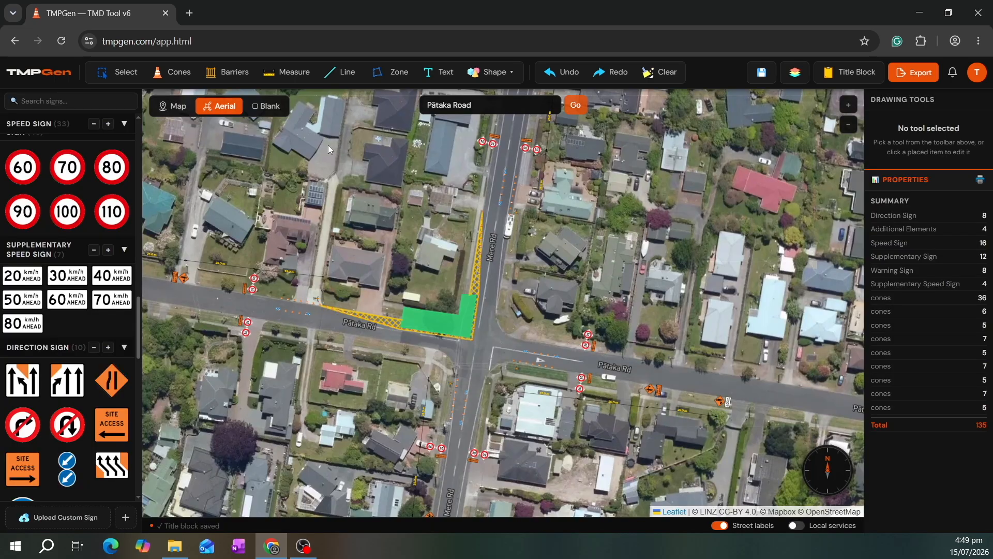
- Try the Lines and Grid overlays on the blank canvas and return to the aerial base map
click(275, 108)
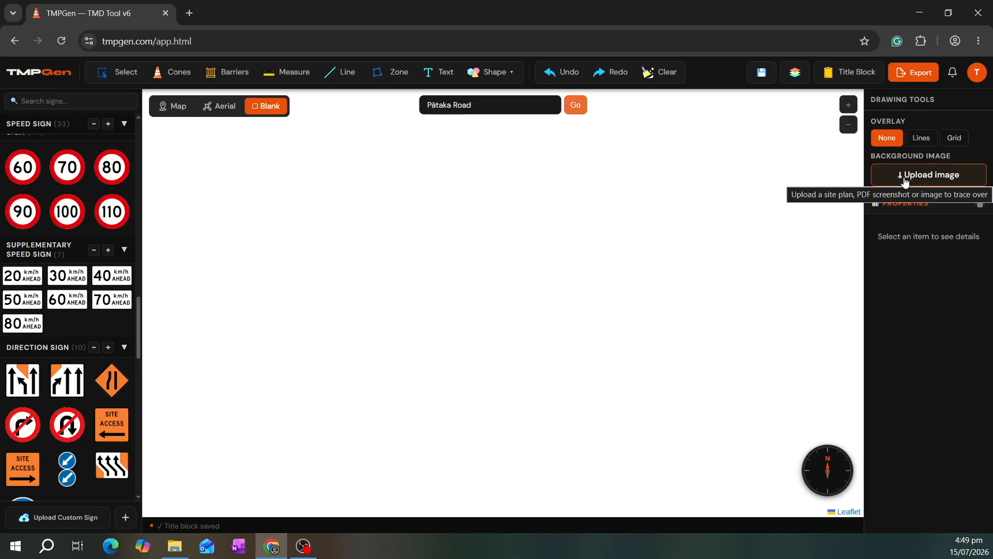
click(928, 139)
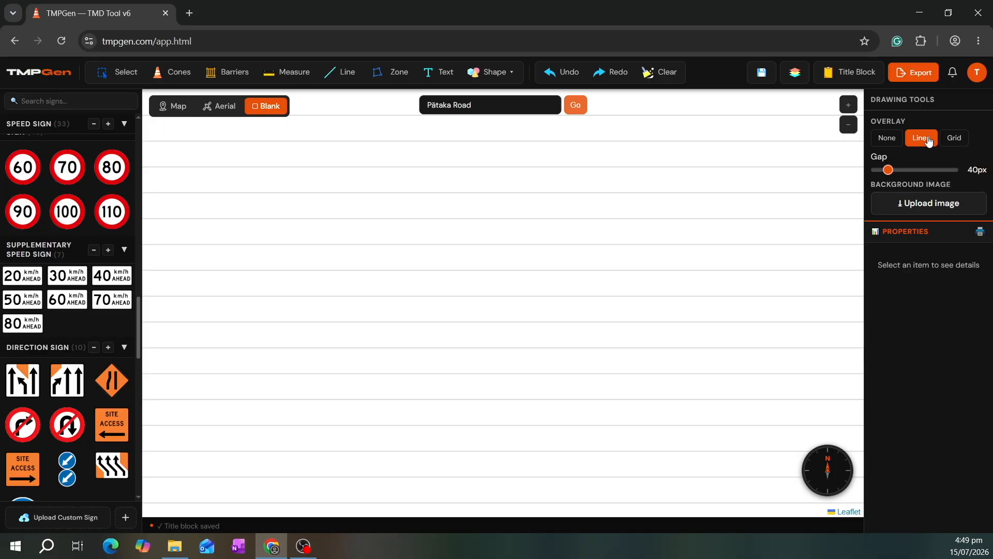
click(954, 139)
click(886, 137)
click(224, 108)
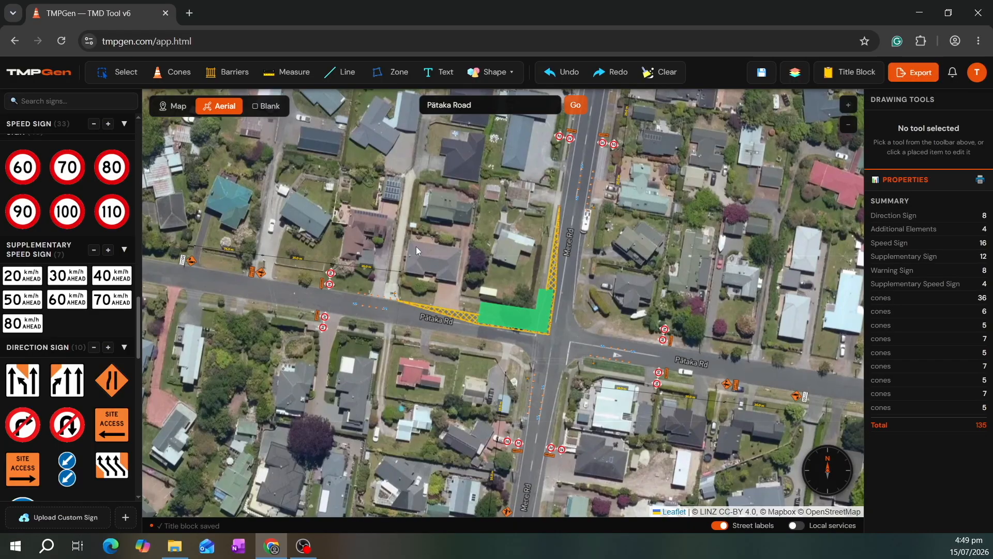
- Start an export with the page 1 area framed around the intersection's work site and include the title block
click(913, 75)
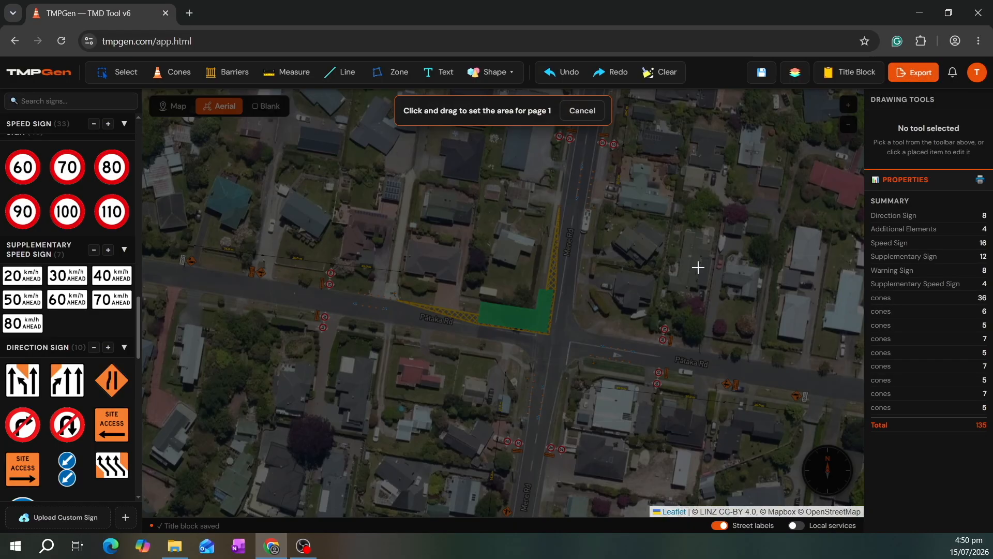
drag(241, 177, 769, 463)
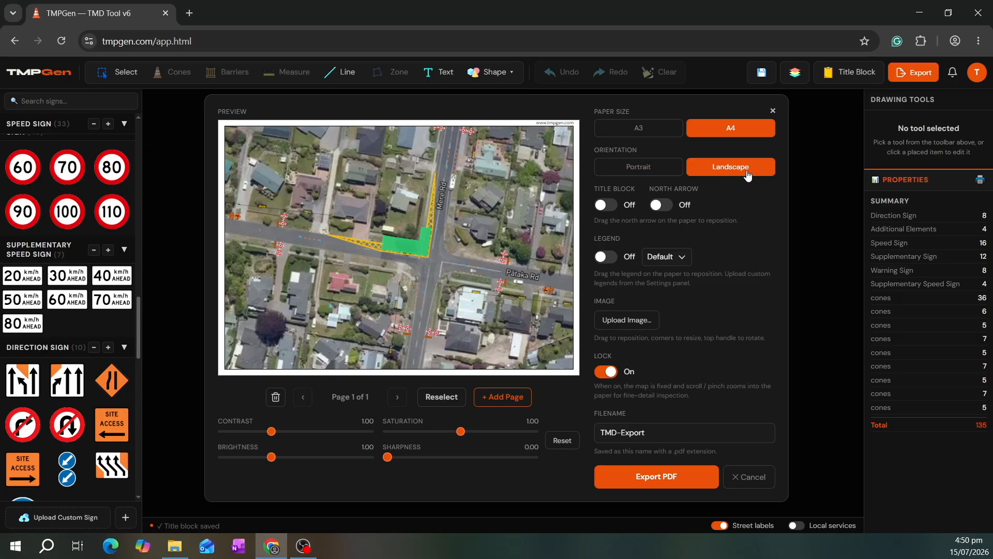
click(611, 206)
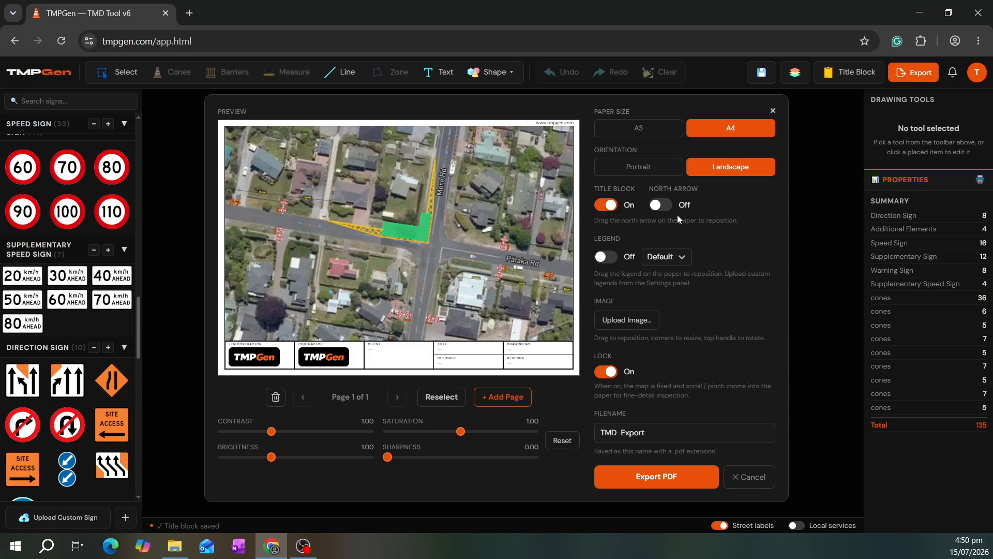
- Add a north arrow in the page's upper-left corner and a reduced Default legend in its upper-right corner
click(661, 204)
drag(559, 152, 257, 151)
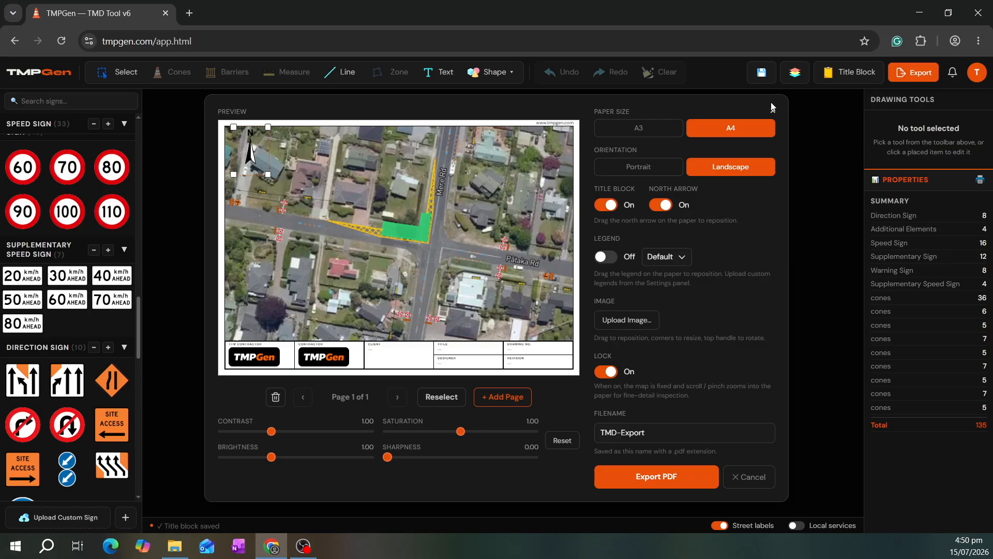
click(603, 260)
drag(254, 349, 509, 158)
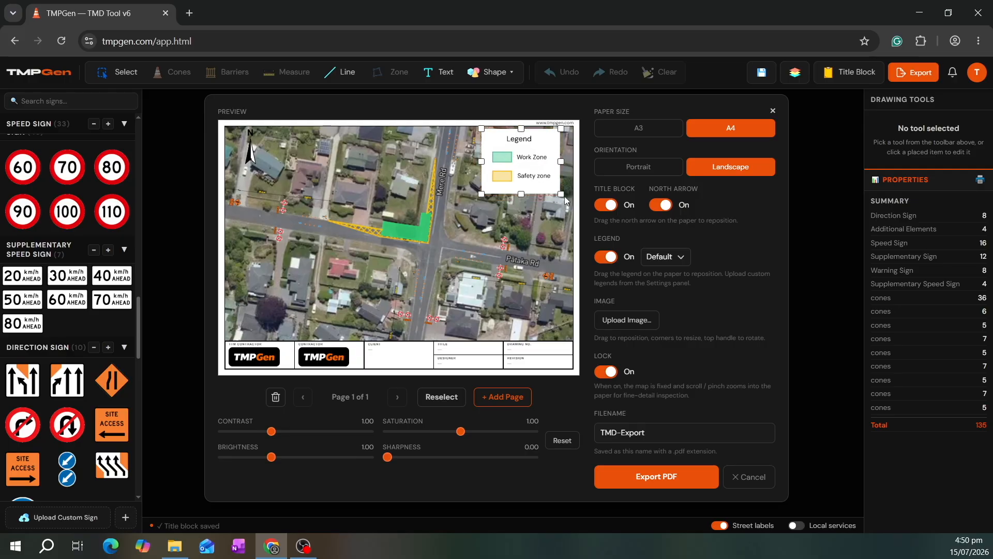
drag(562, 195, 535, 168)
click(681, 257)
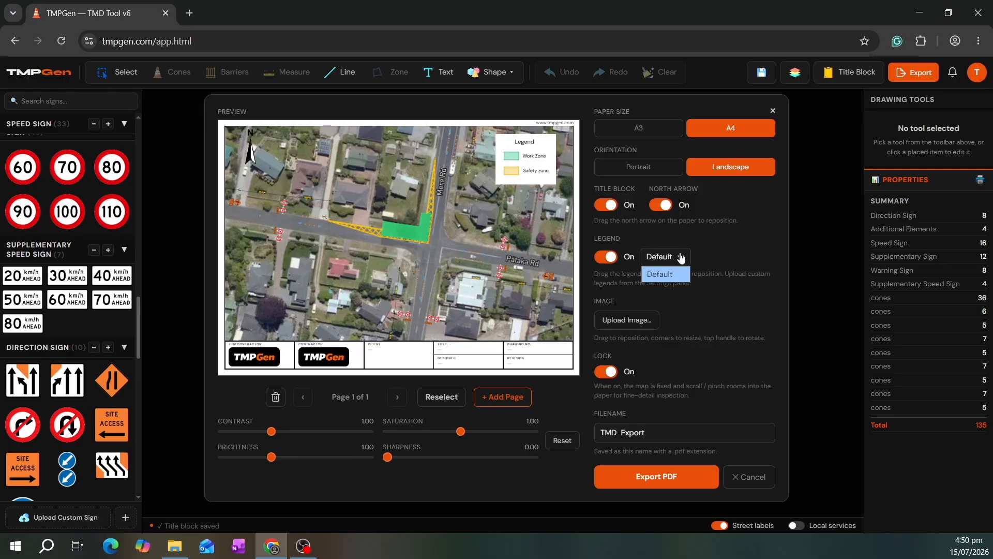
click(665, 274)
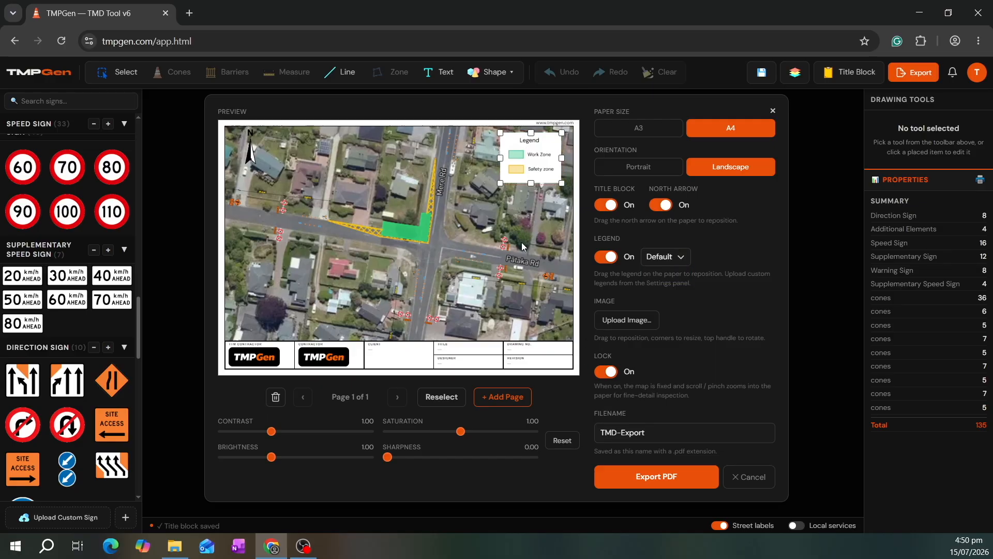
- Upload the TMPGen logo image, place it in the map's lower-right corner, and inspect the page preview up close
click(625, 327)
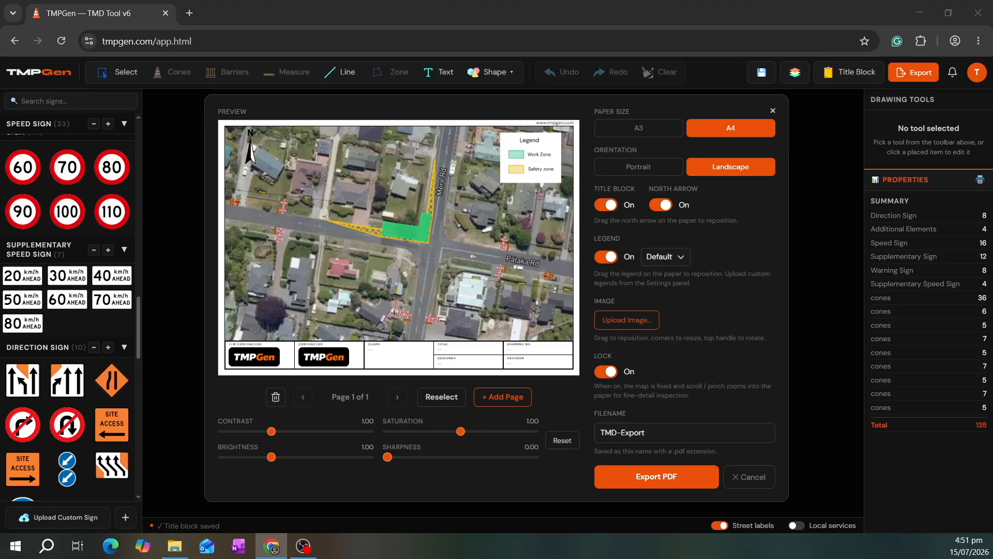
drag(365, 217, 540, 314)
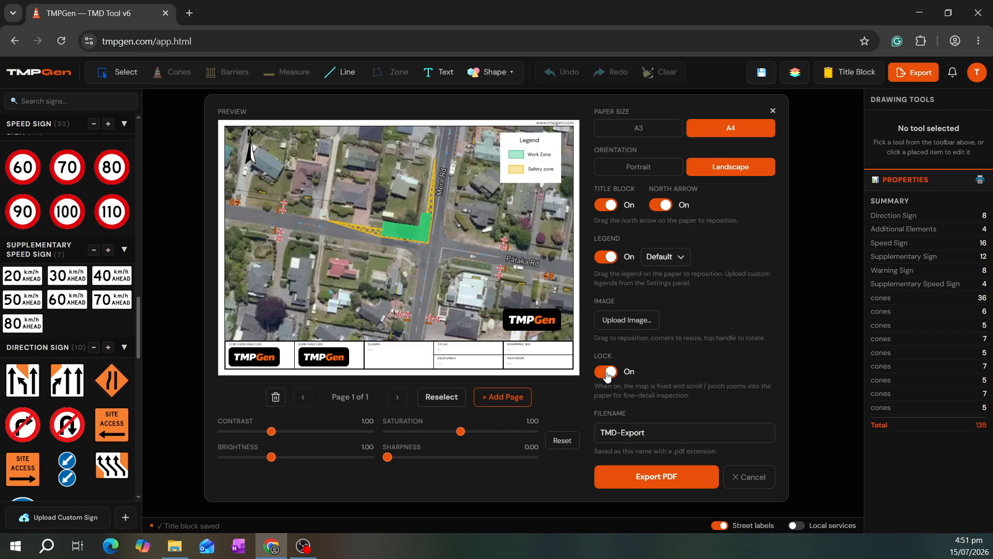
scroll(464, 303, up, 3)
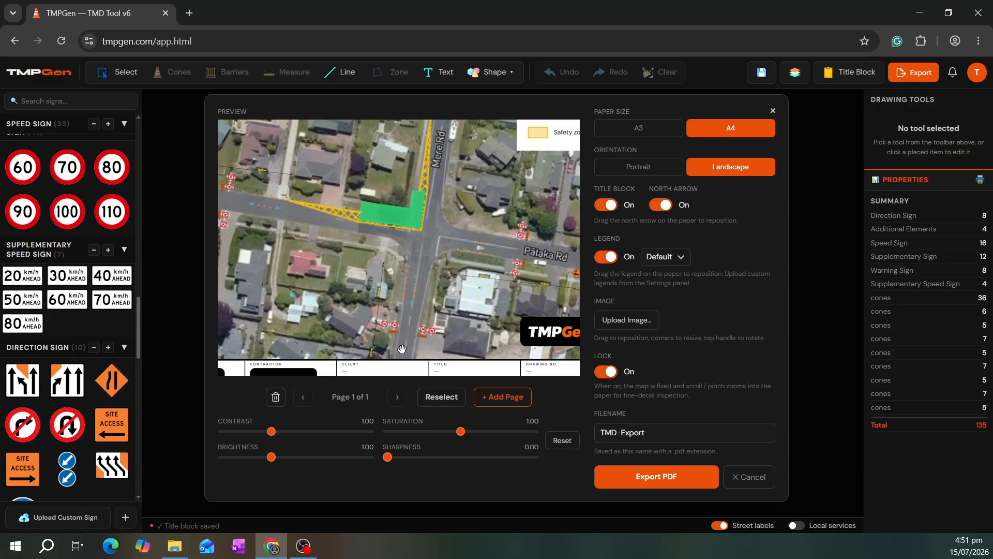
drag(268, 248, 403, 286)
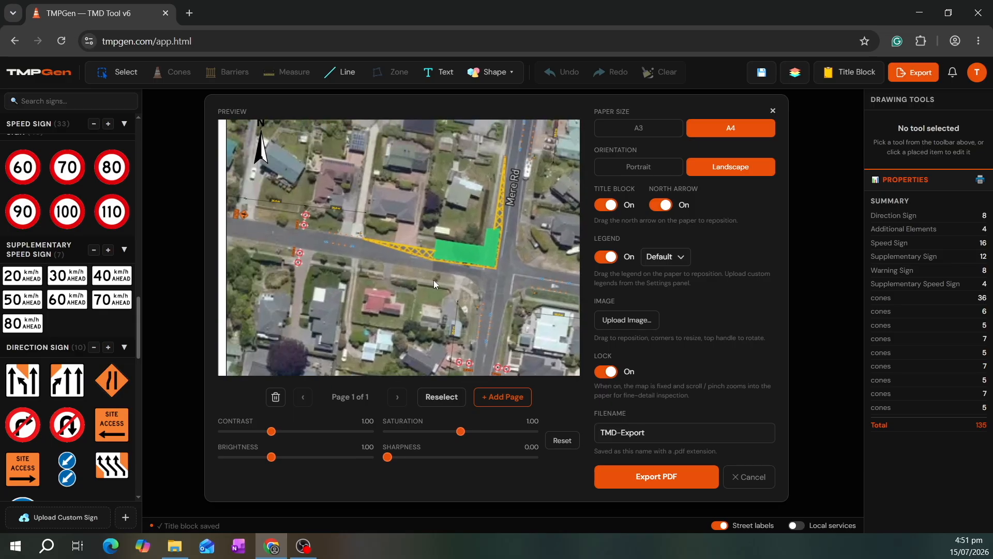
- Unlock the map in the export preview and reframe it to cover a wider area around the intersection
click(606, 372)
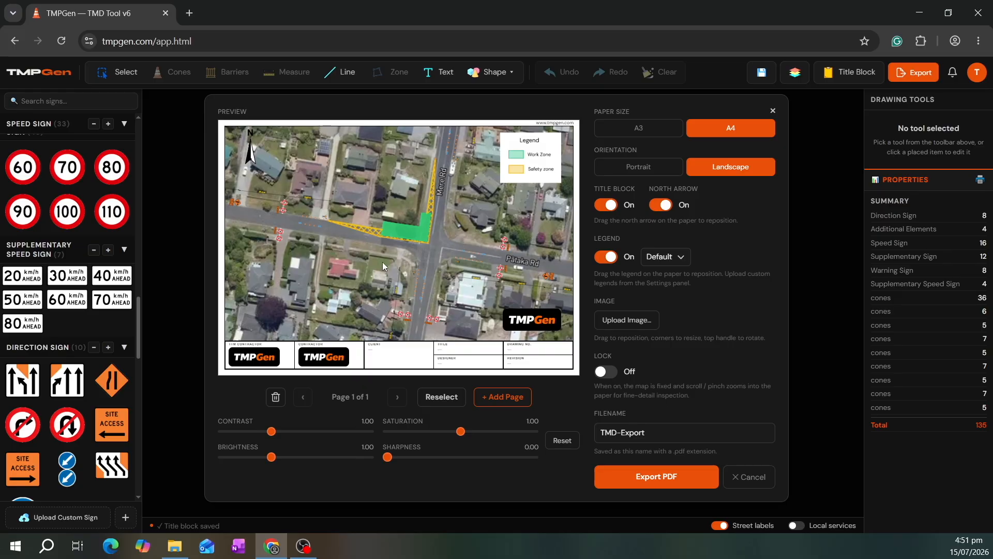
scroll(368, 254, up, 1)
scroll(363, 265, down, 2)
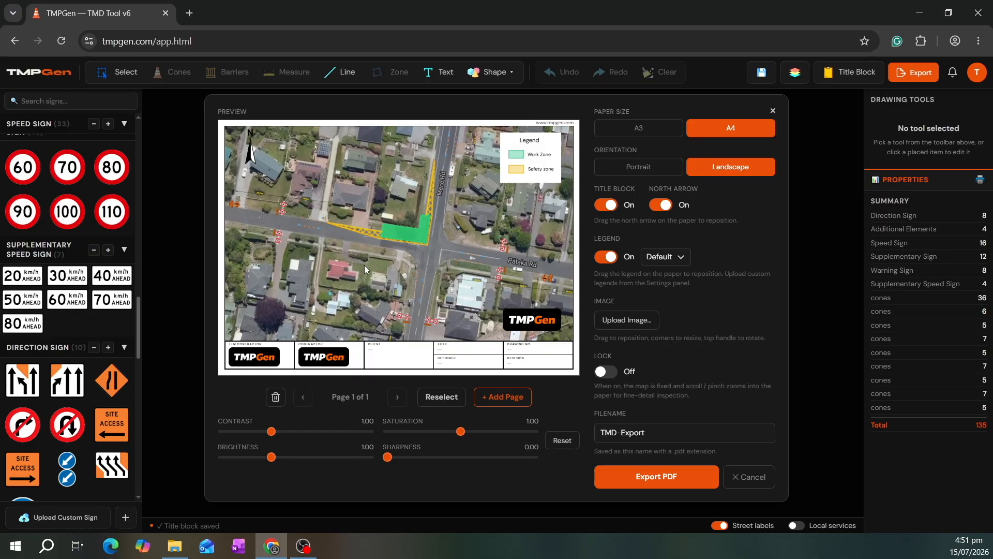
drag(414, 261, 406, 247)
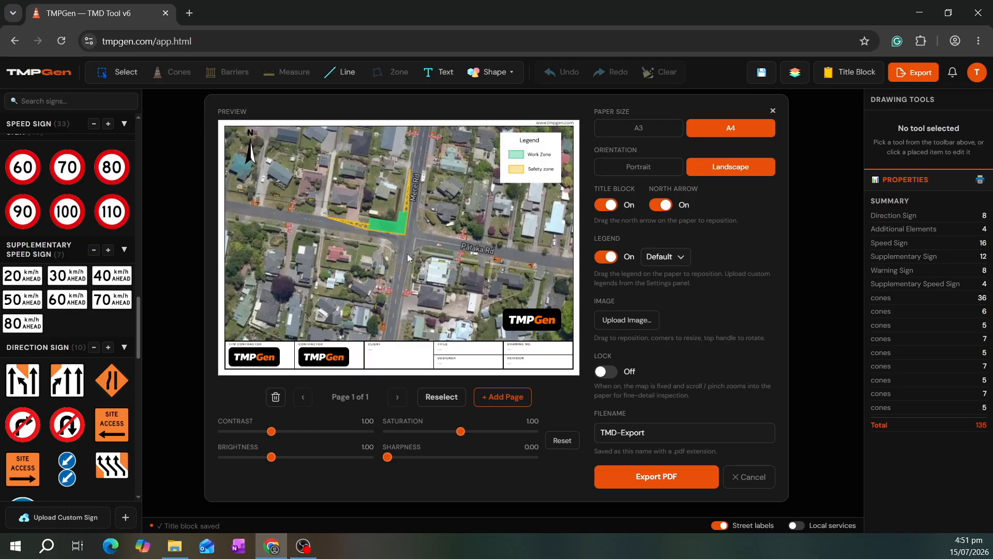
mouse_move(324, 277)
mouse_down()
mouse_move(356, 253)
mouse_move(336, 268)
mouse_up()
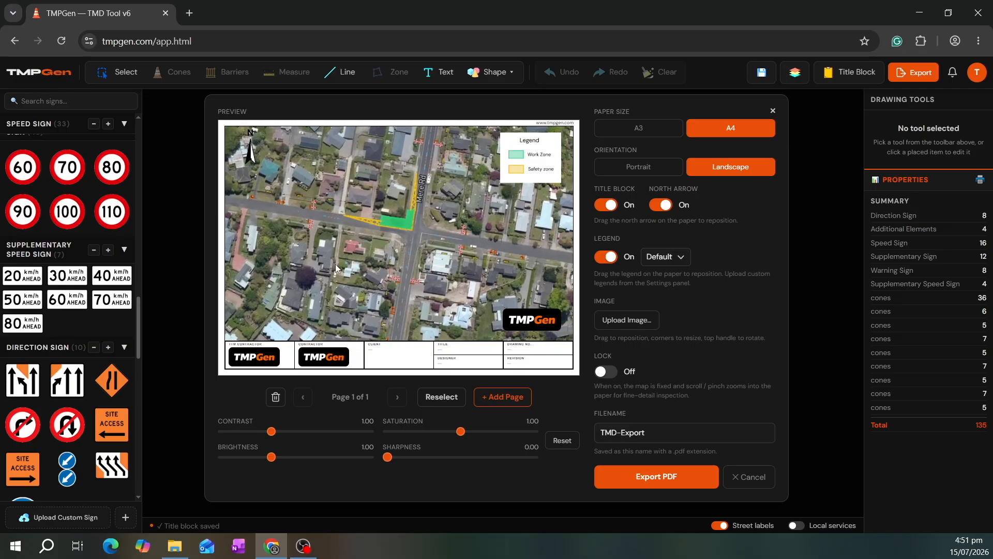
- Set the page's contrast to 1.08, saturation to 0.78 and sharpness to 0.35
drag(271, 431, 283, 431)
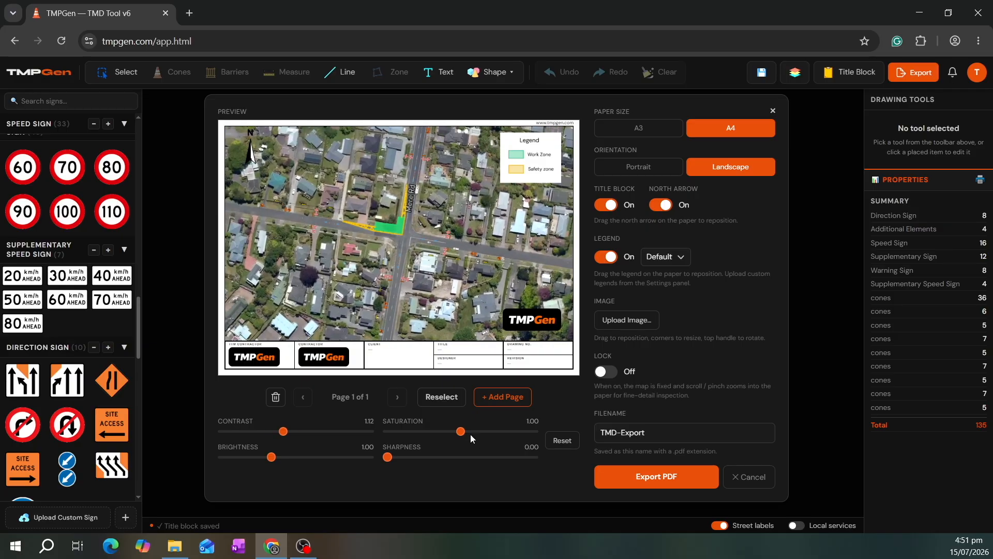
drag(460, 431, 450, 430)
drag(387, 457, 412, 458)
mouse_move(455, 433)
mouse_down()
mouse_move(435, 433)
mouse_move(444, 432)
mouse_up()
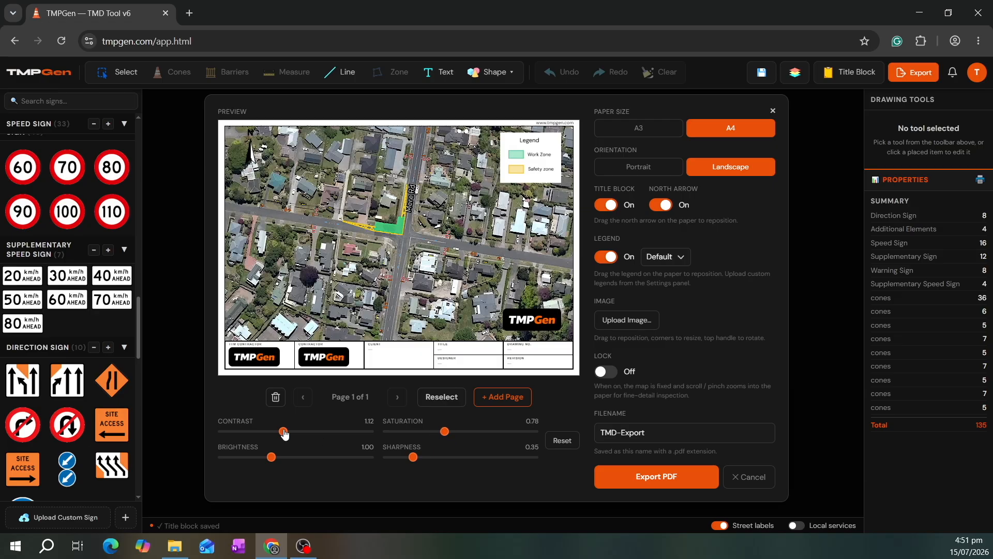
drag(284, 433, 279, 433)
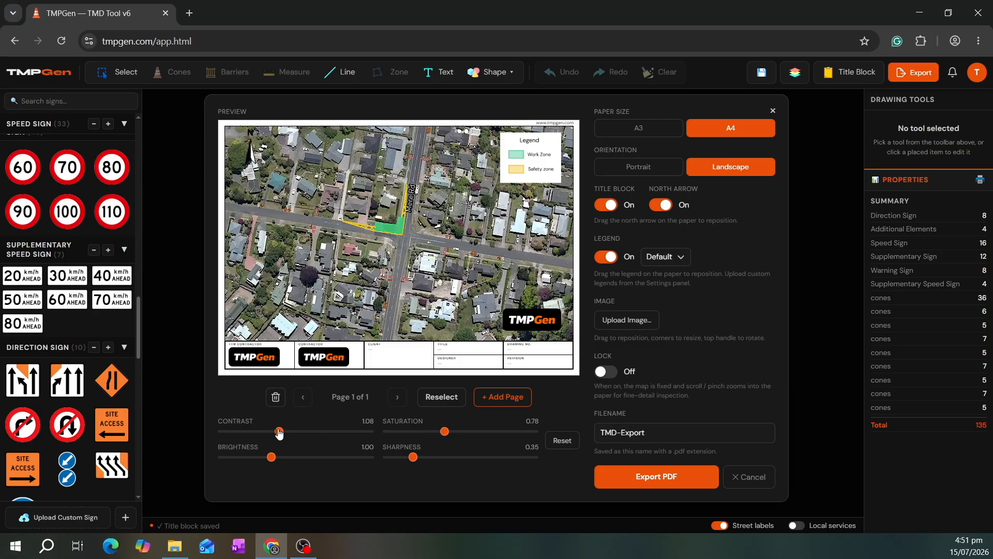
- Add a second page framing the temporary signs and cone taper on Pātaka Rd west of the work zone
click(488, 397)
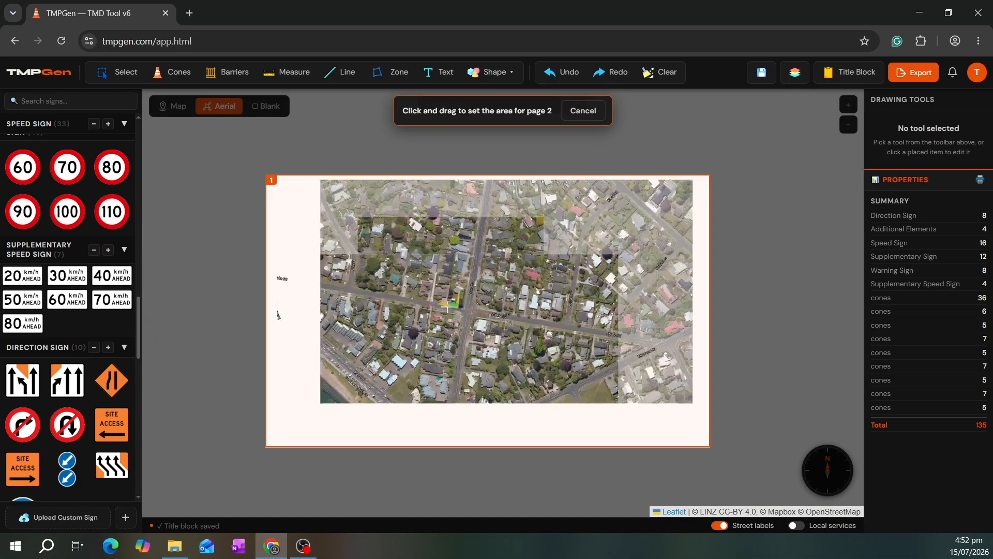
scroll(449, 303, up, 4)
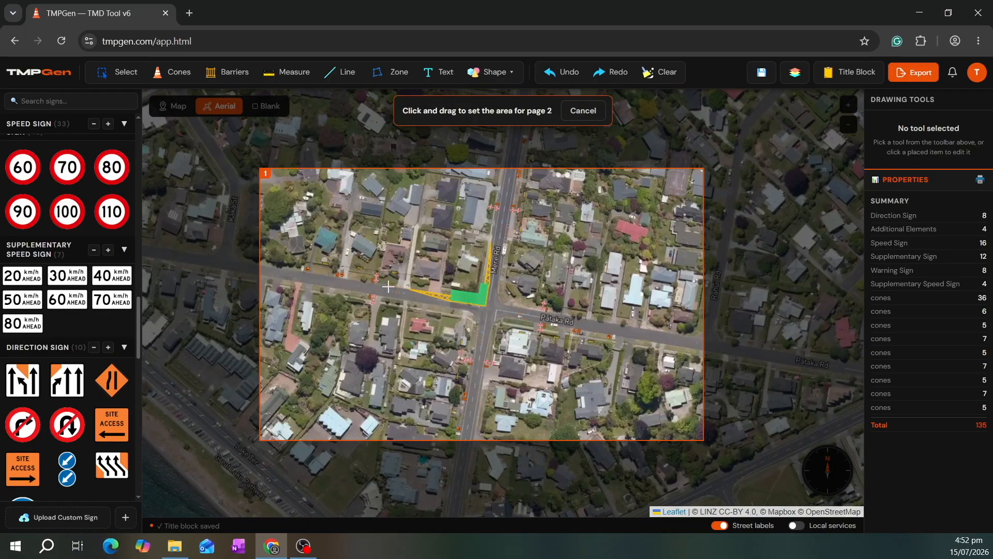
scroll(388, 286, up, 2)
drag(314, 223, 499, 338)
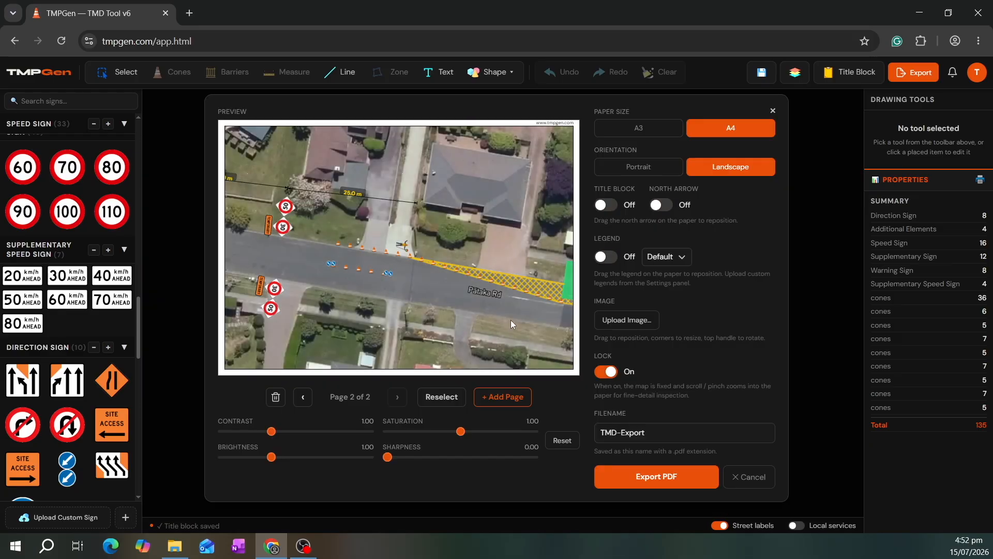
- Add a third page framing the green work zone, and adjust its unlocked map to show more of the intersection
click(493, 398)
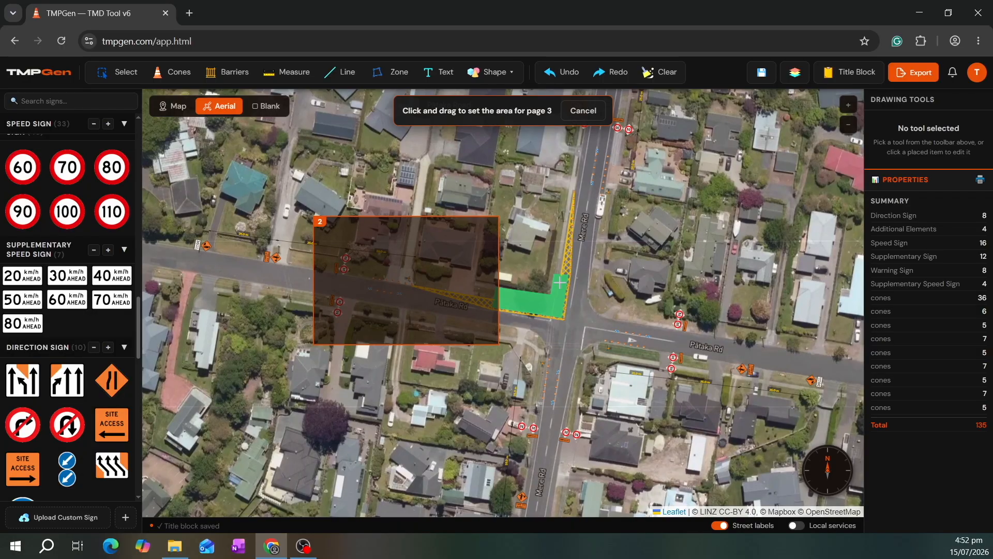
drag(442, 248, 611, 368)
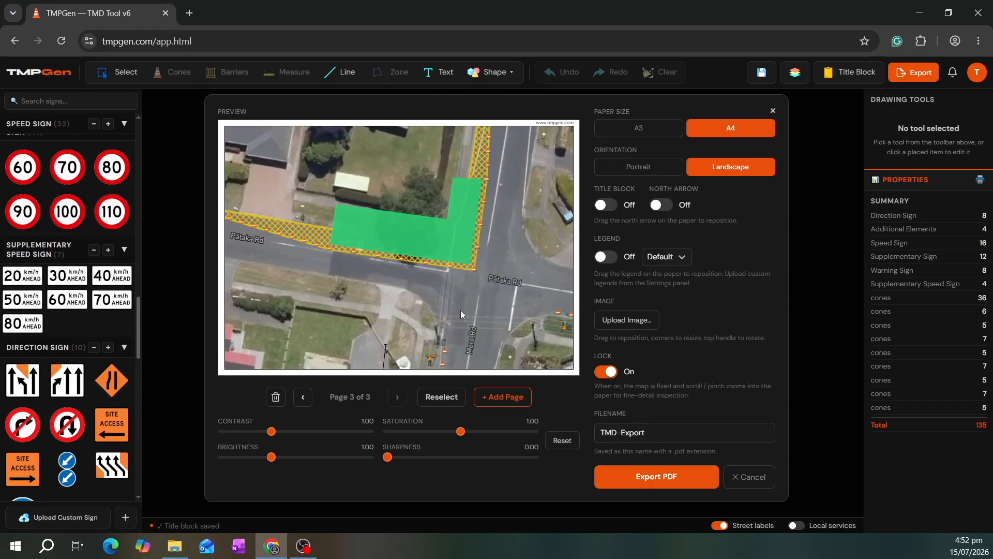
scroll(464, 279, down, 5)
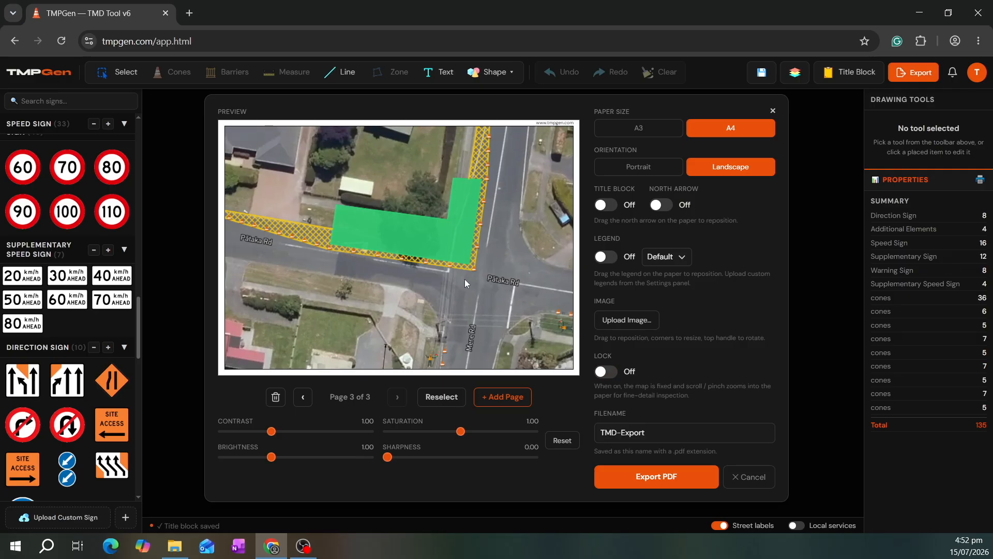
drag(467, 278, 437, 293)
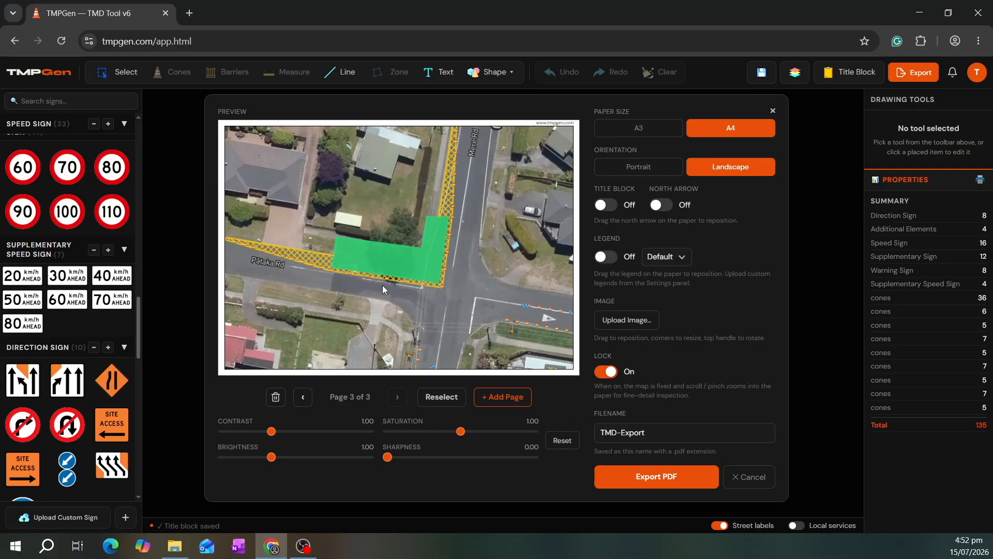
- Set the export filename to "TMD- Test" and export the three-page plan as a PDF
click(303, 397)
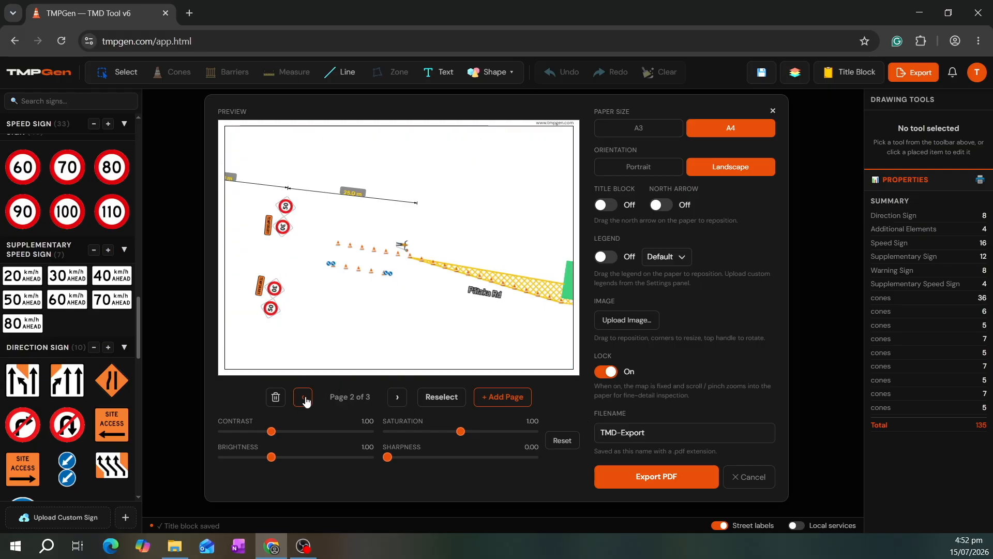
click(304, 398)
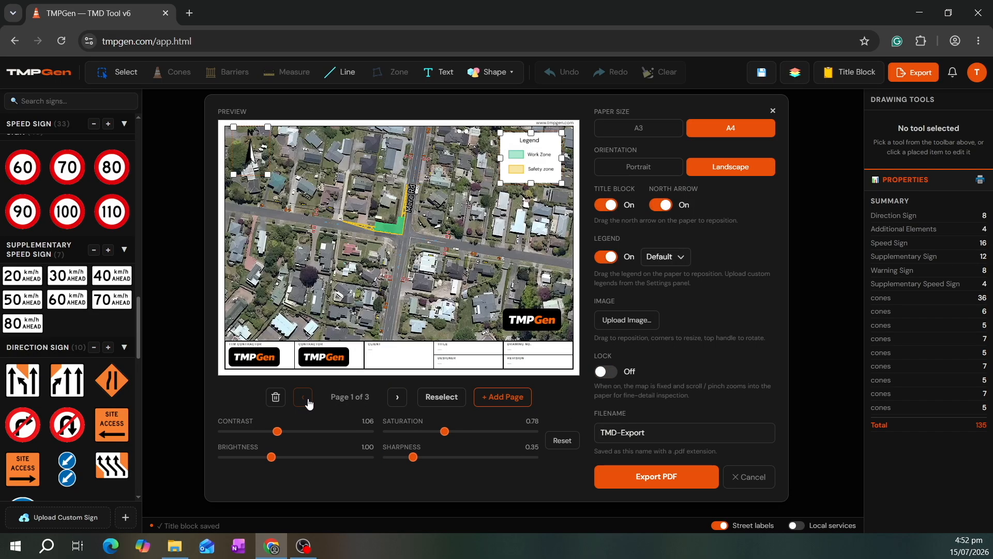
click(400, 402)
click(404, 402)
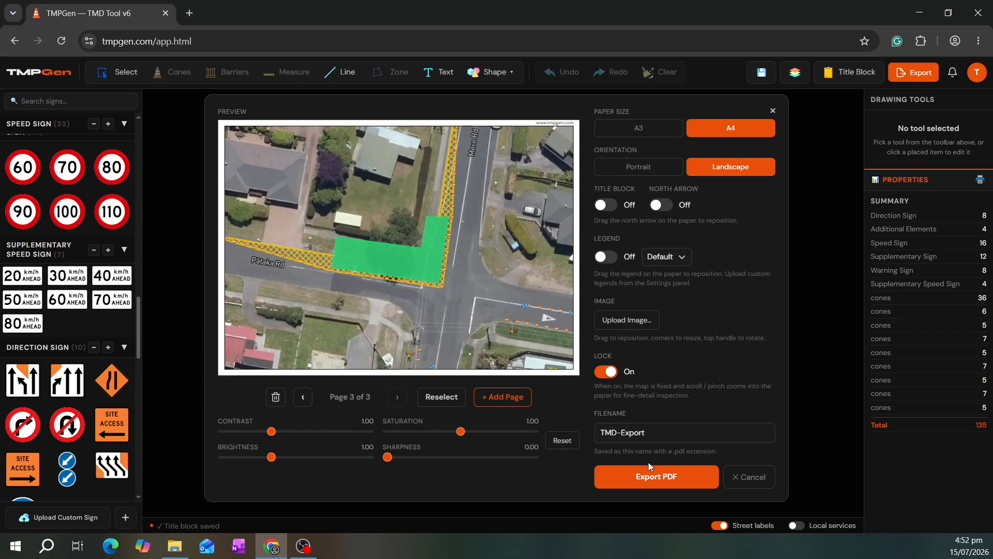
double_click(653, 438)
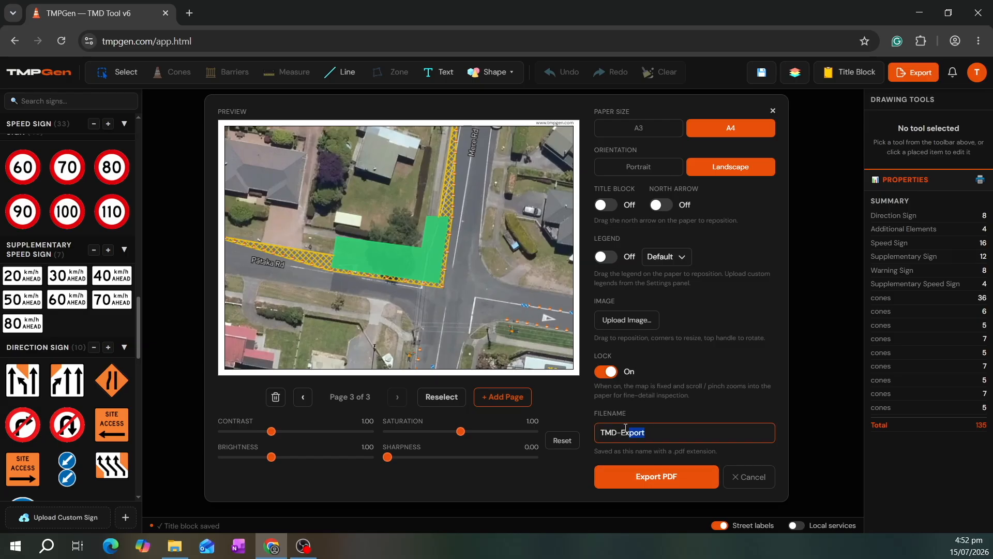
text(Test)
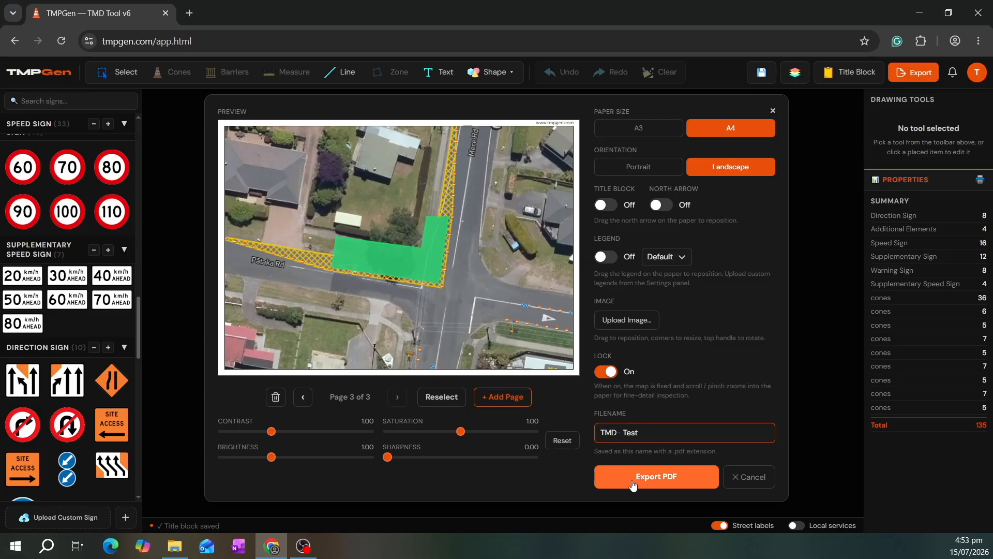
click(632, 482)
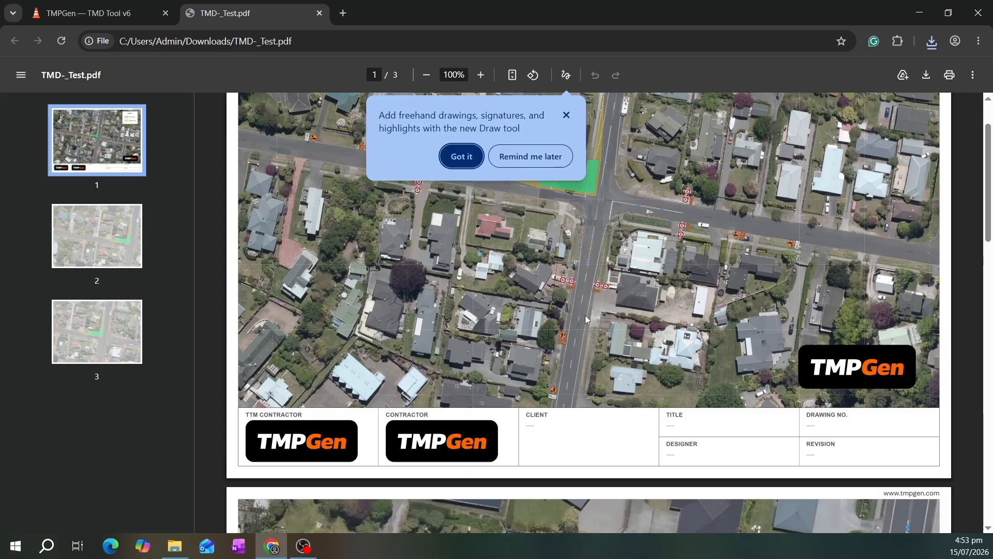
- Inspect the exported PDF's pages for layout and map detail, and close the file
scroll(558, 157, up, 3)
click(566, 116)
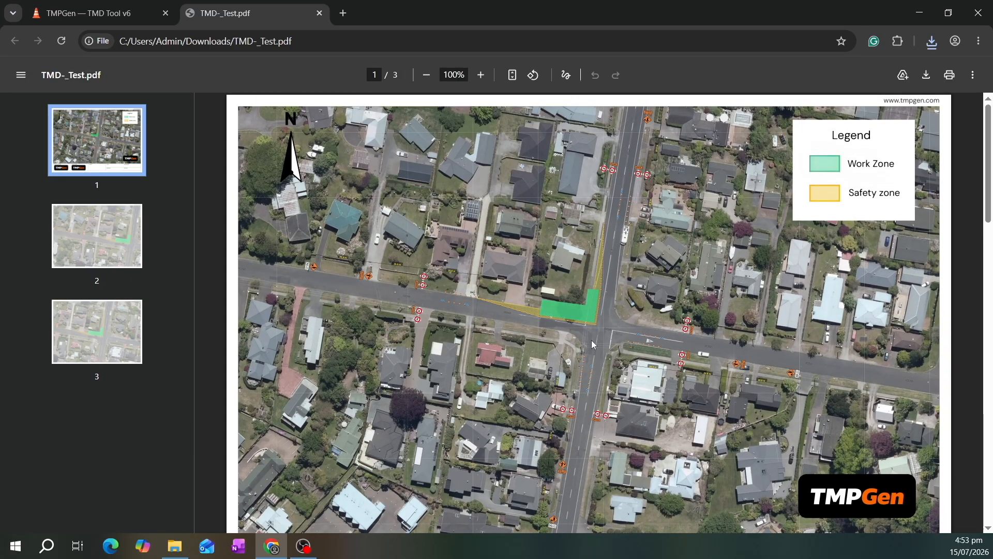
ctrl+scroll(591, 340, up, 5)
scroll(746, 359, up, 1)
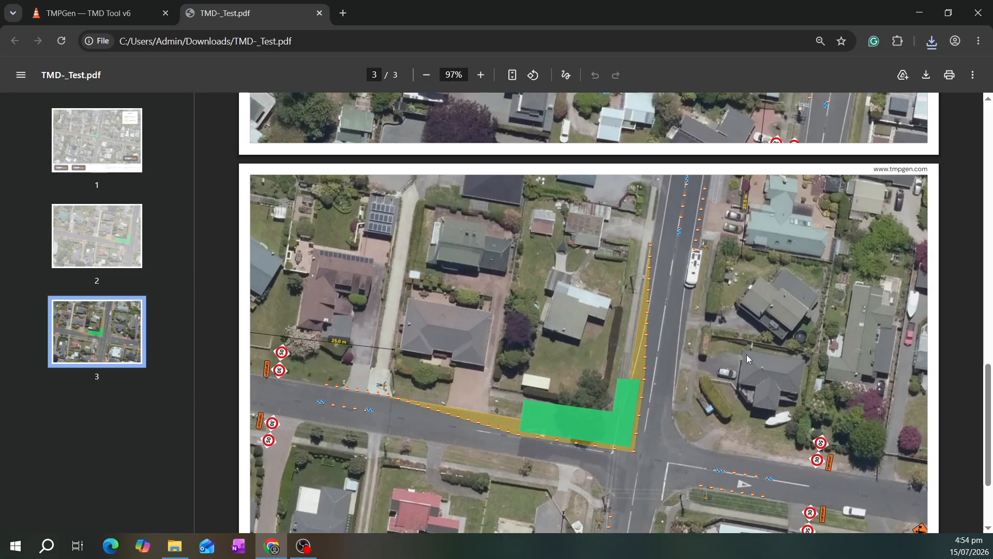
scroll(745, 347, up, 5)
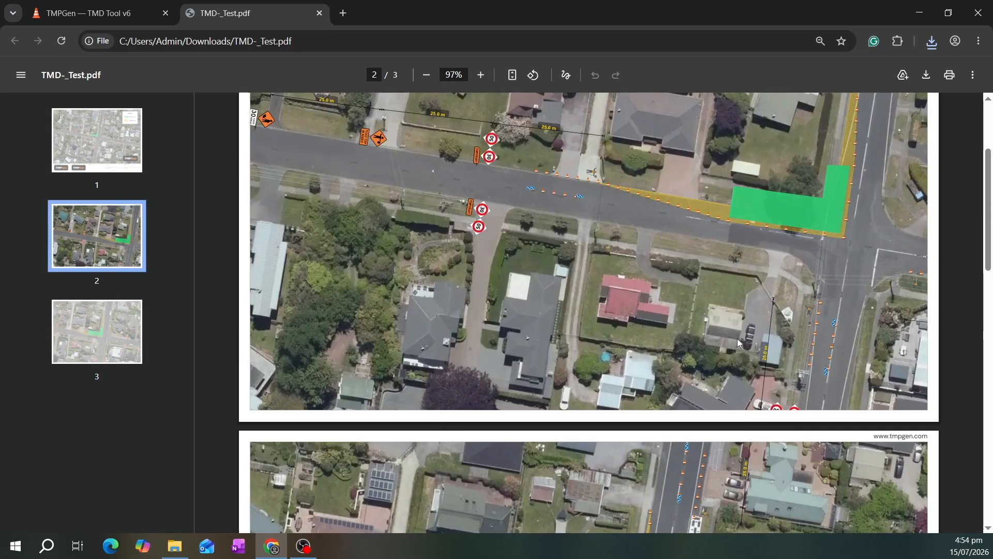
key(ctrl+w)
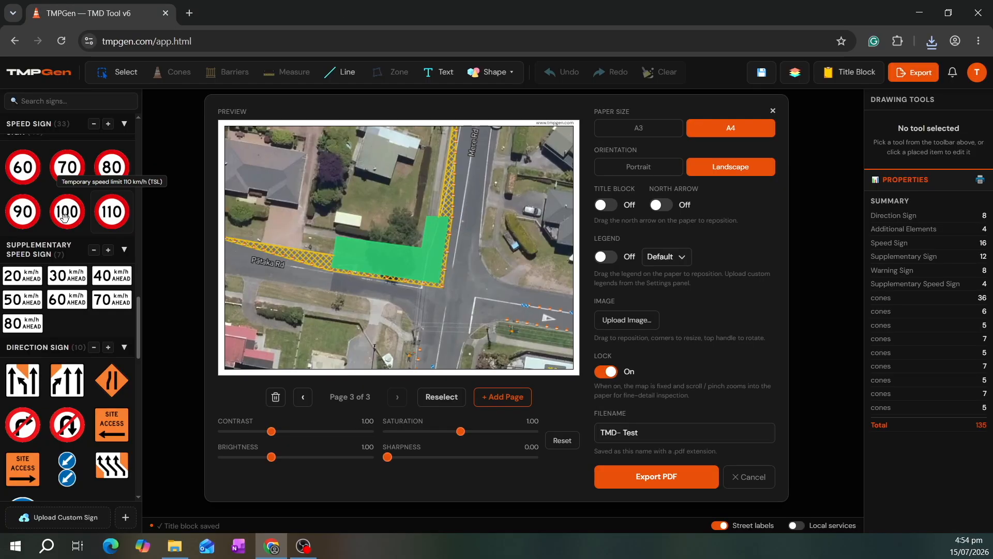
- Place a "TMPGen" text label on the export preview just east of Mere Rd, and close the preview
click(112, 167)
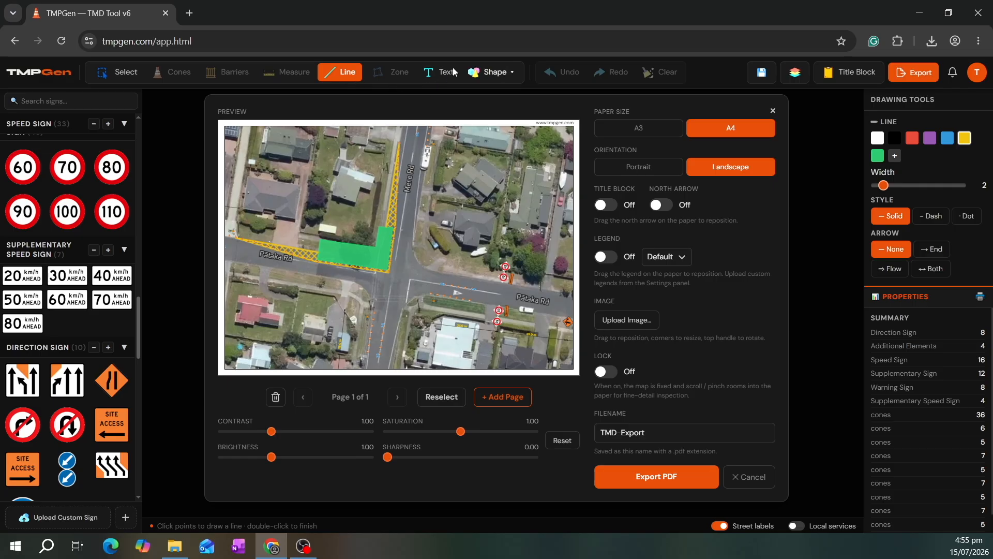
click(429, 73)
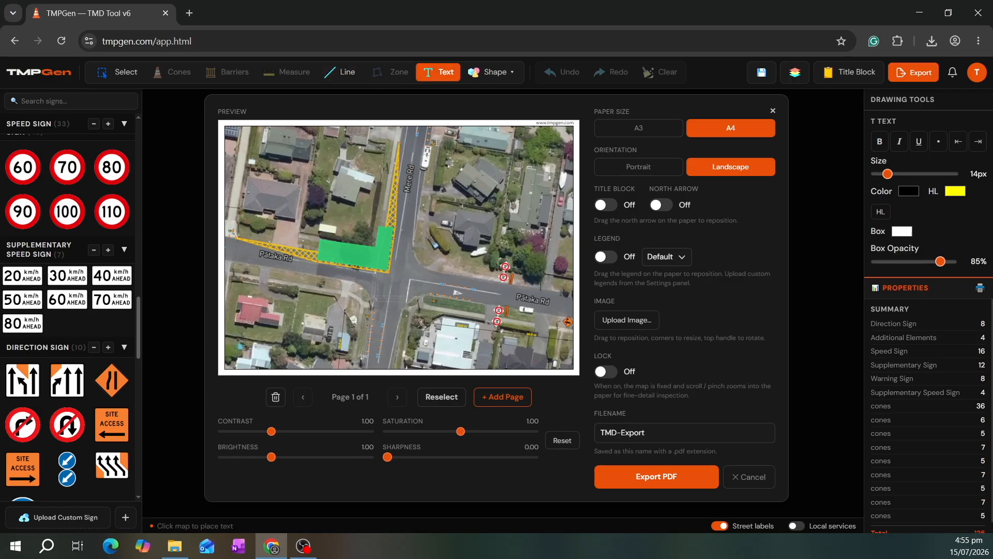
click(448, 169)
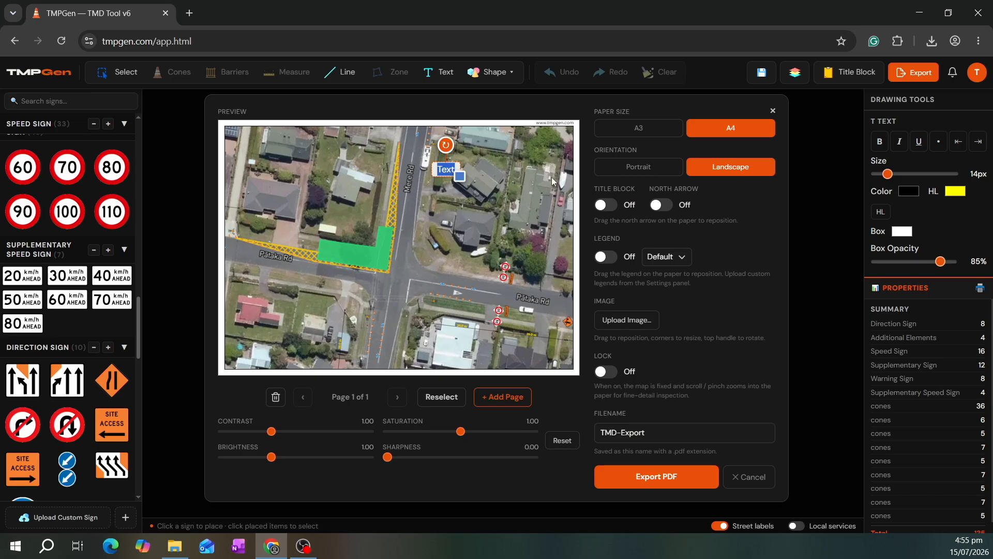
text(TMPGen)
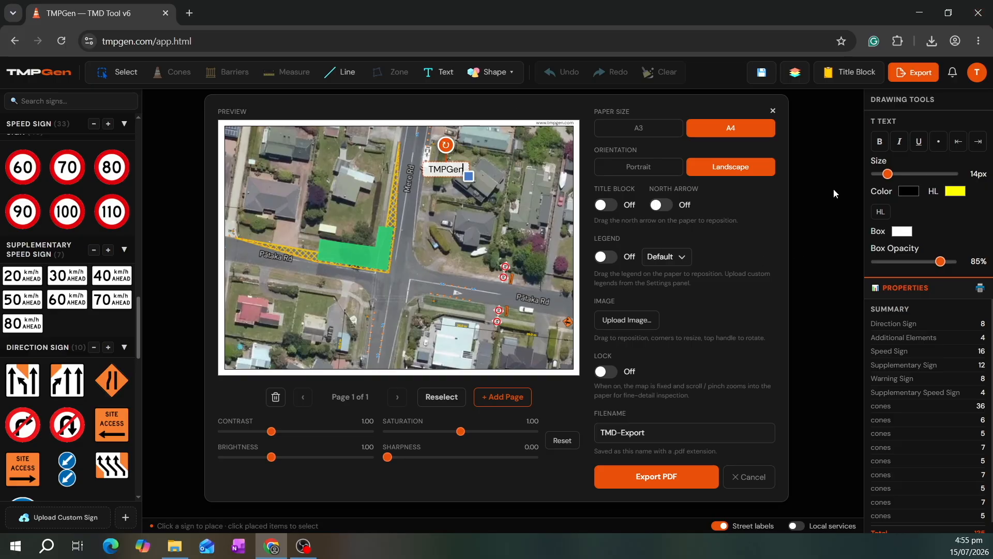
key(Escape)
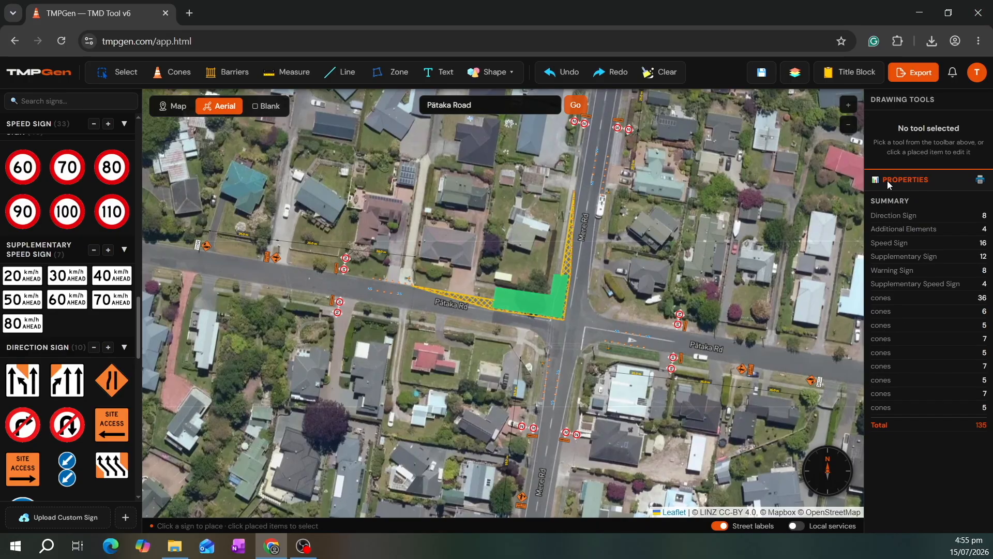
- Open the printable equipment summary and review the listed signs, cones and their quantities
click(980, 181)
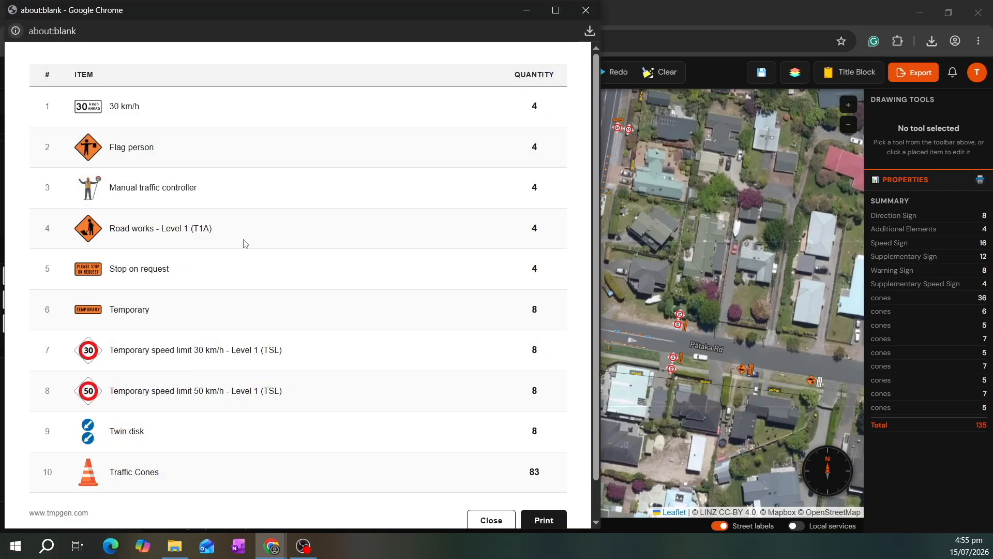
scroll(227, 332, down, 1)
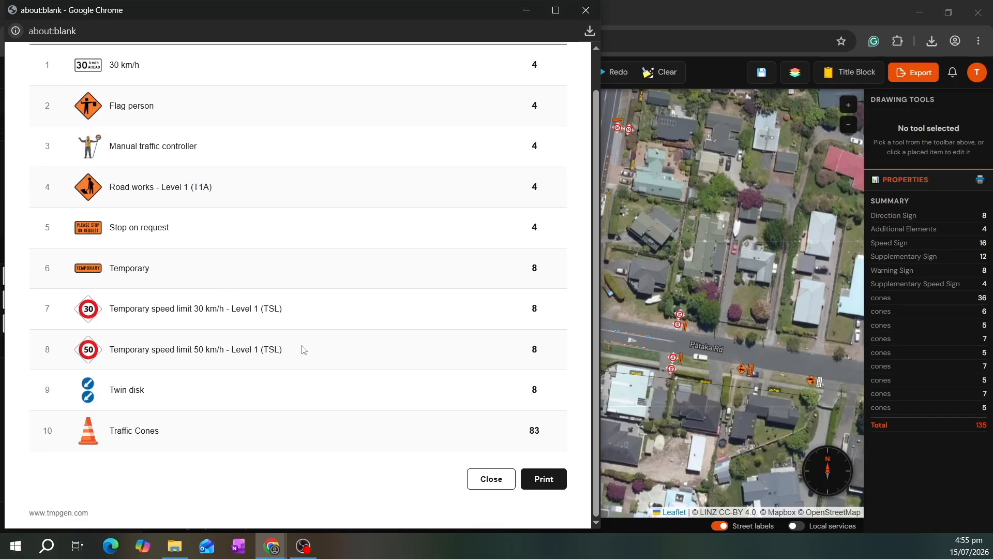
scroll(304, 349, up, 1)
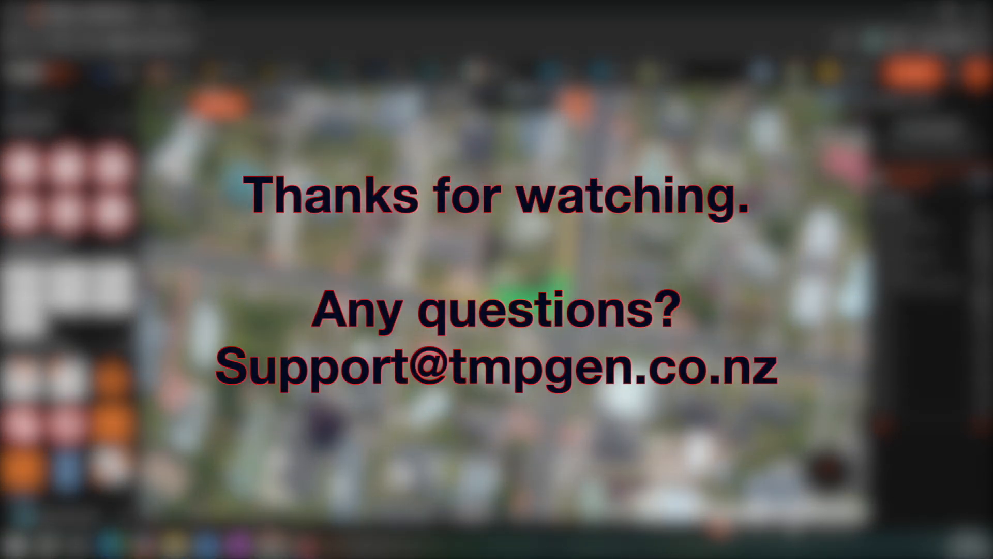